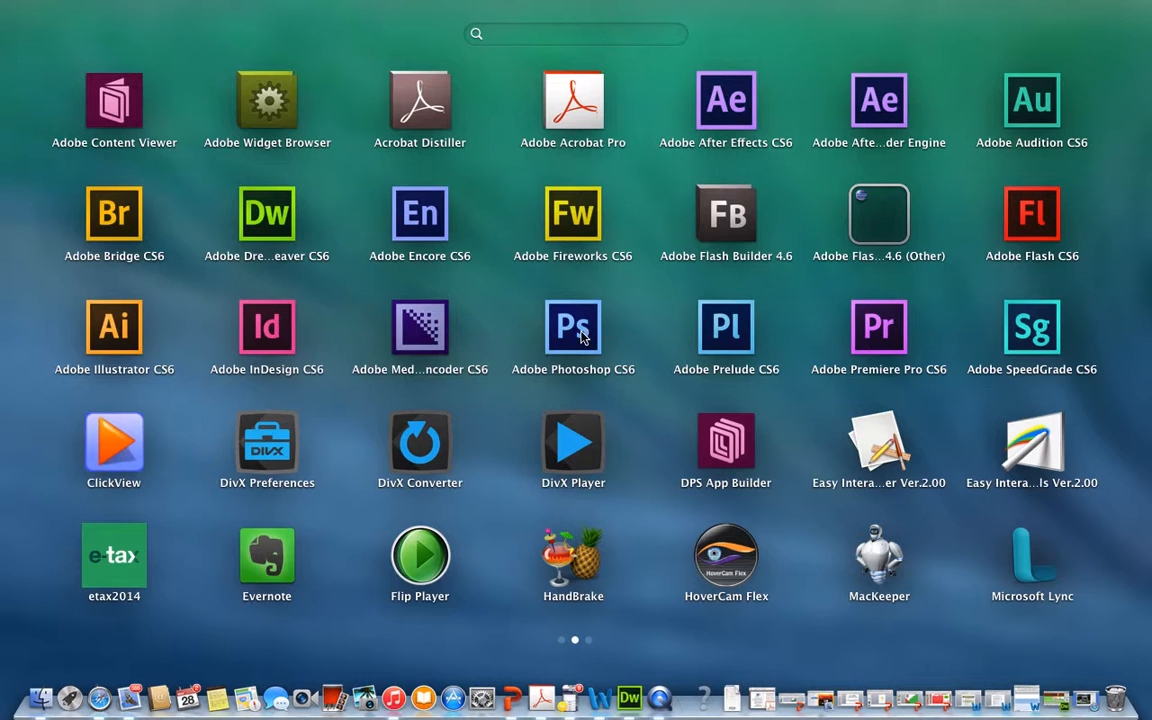
# - Open Photoshop and start a new document named Banner
pyautogui.click(575, 330)
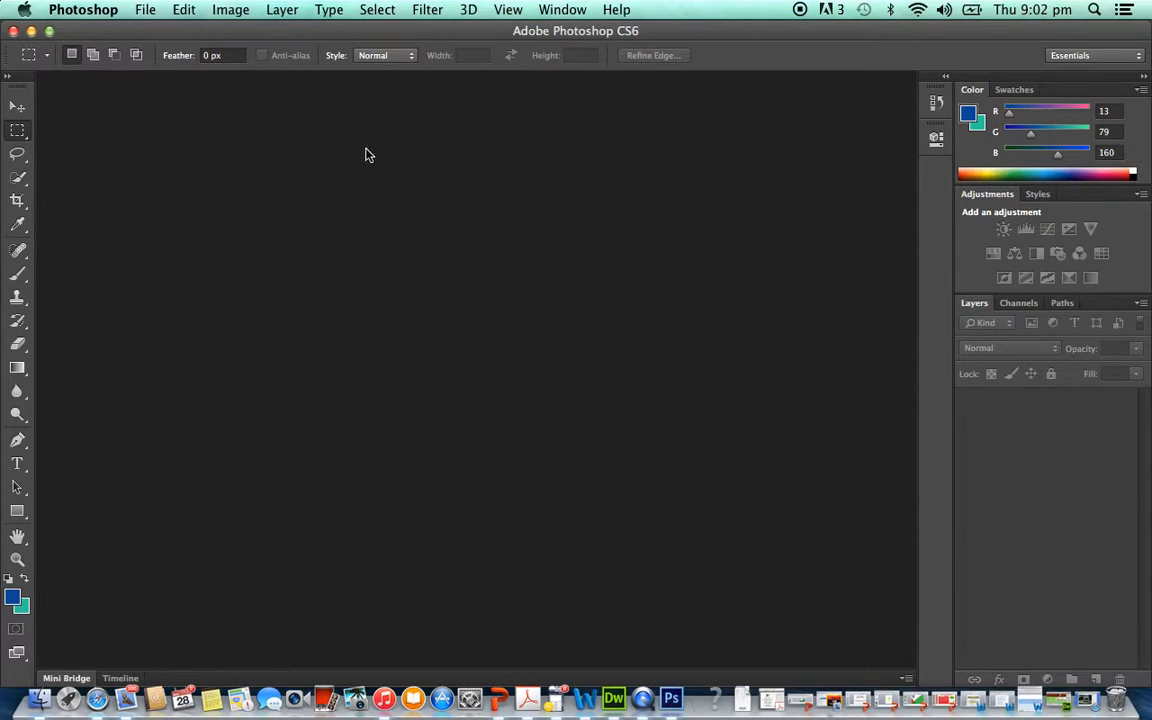
pyautogui.click(148, 10)
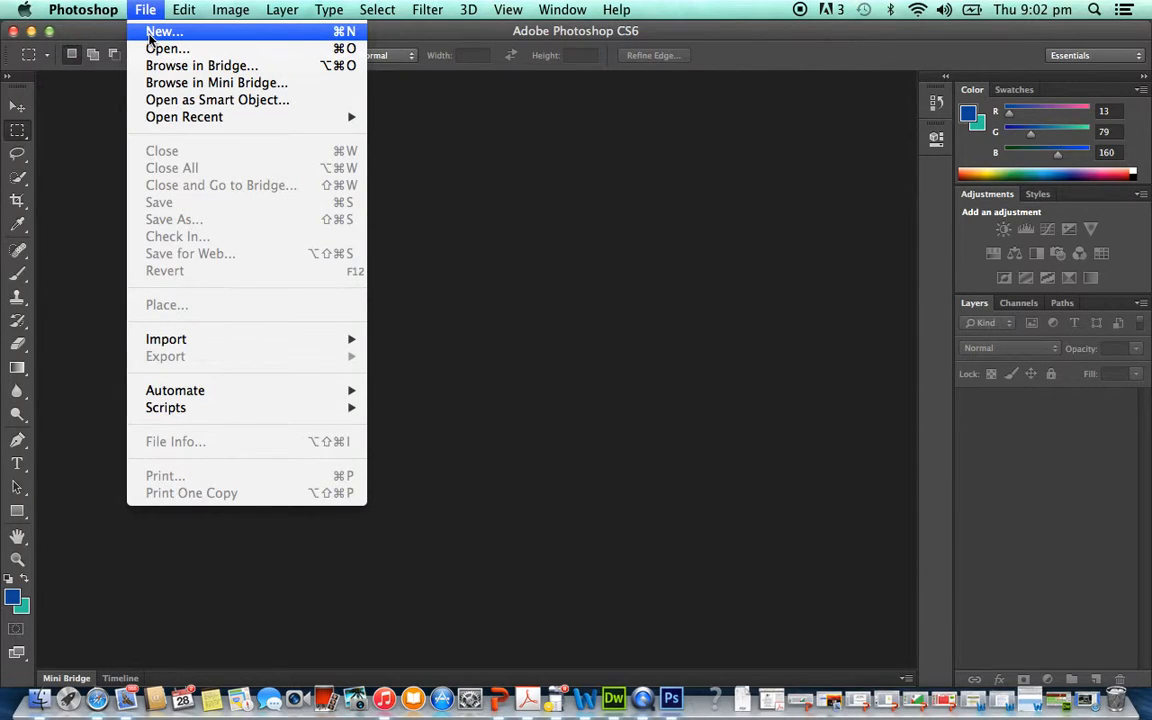
pyautogui.click(149, 35)
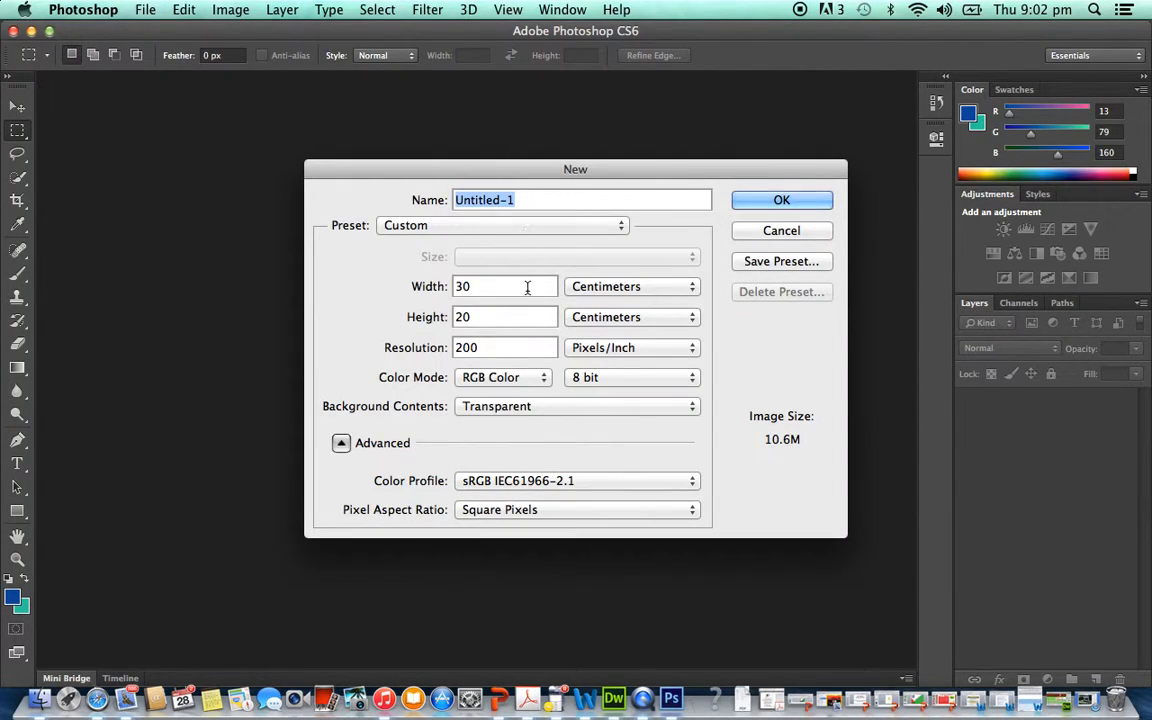
pyautogui.write('Banner')
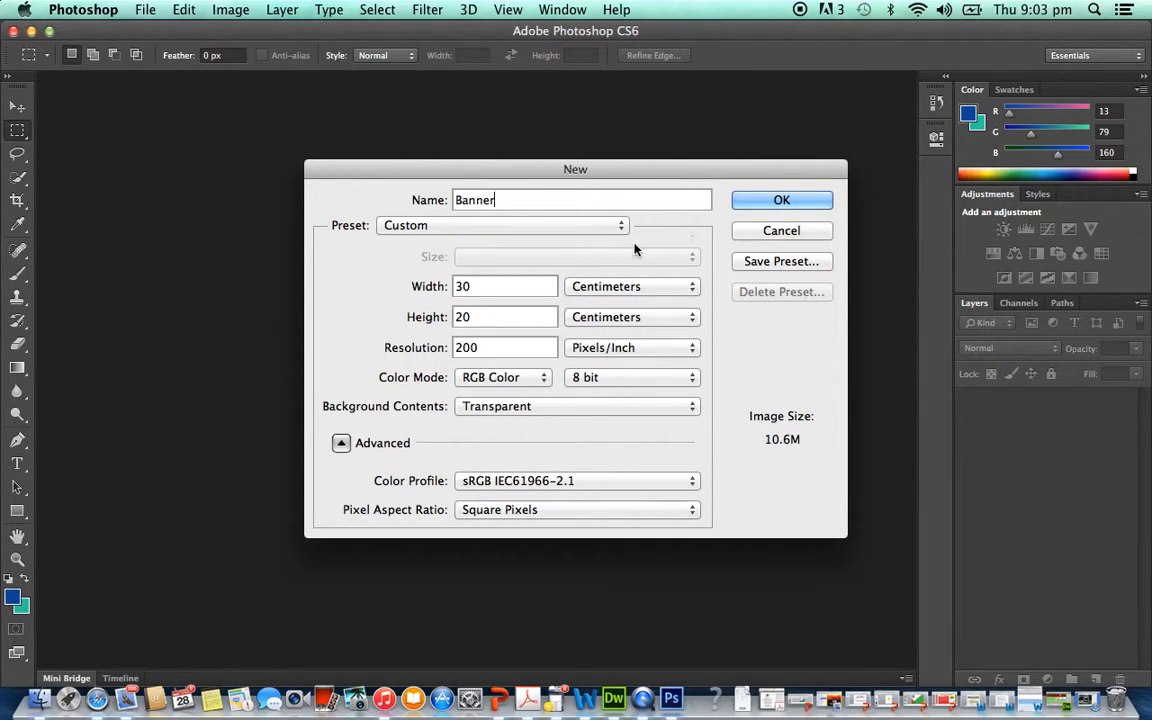
# - Set the new document's width to 1000 pixels and its height to 150 pixels
pyautogui.click(512, 289)
pyautogui.press('BackSpace')
pyautogui.press('BackSpace')
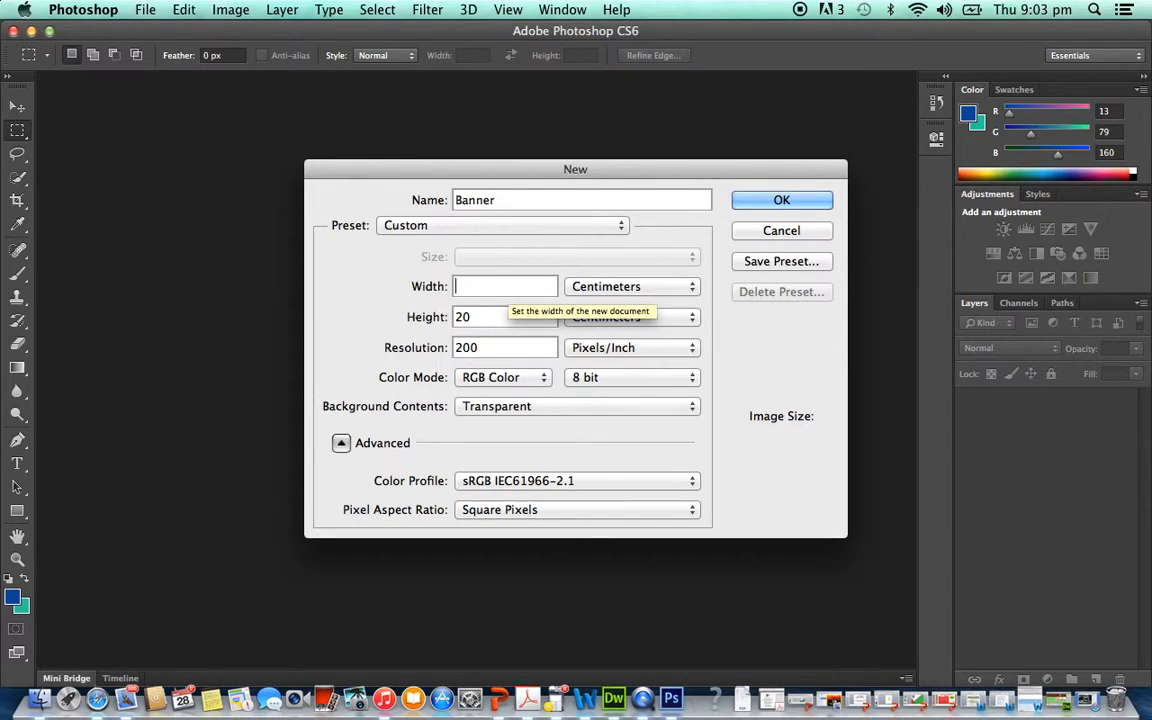
pyautogui.click(600, 287)
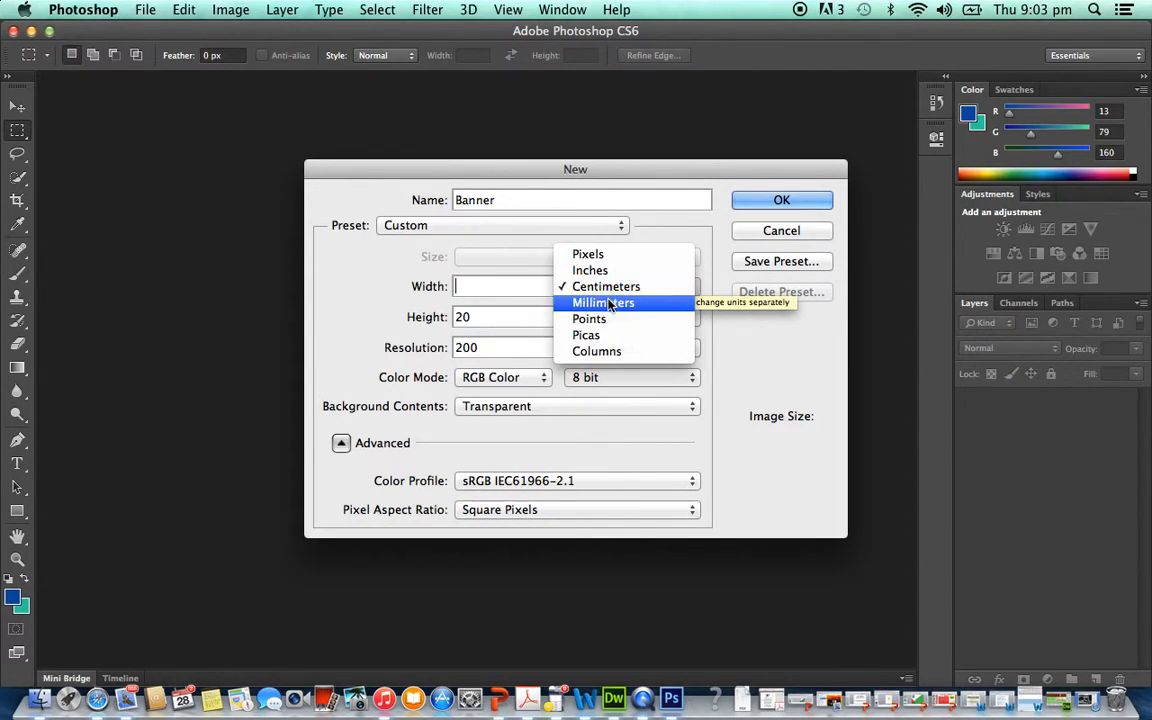
pyautogui.click(603, 260)
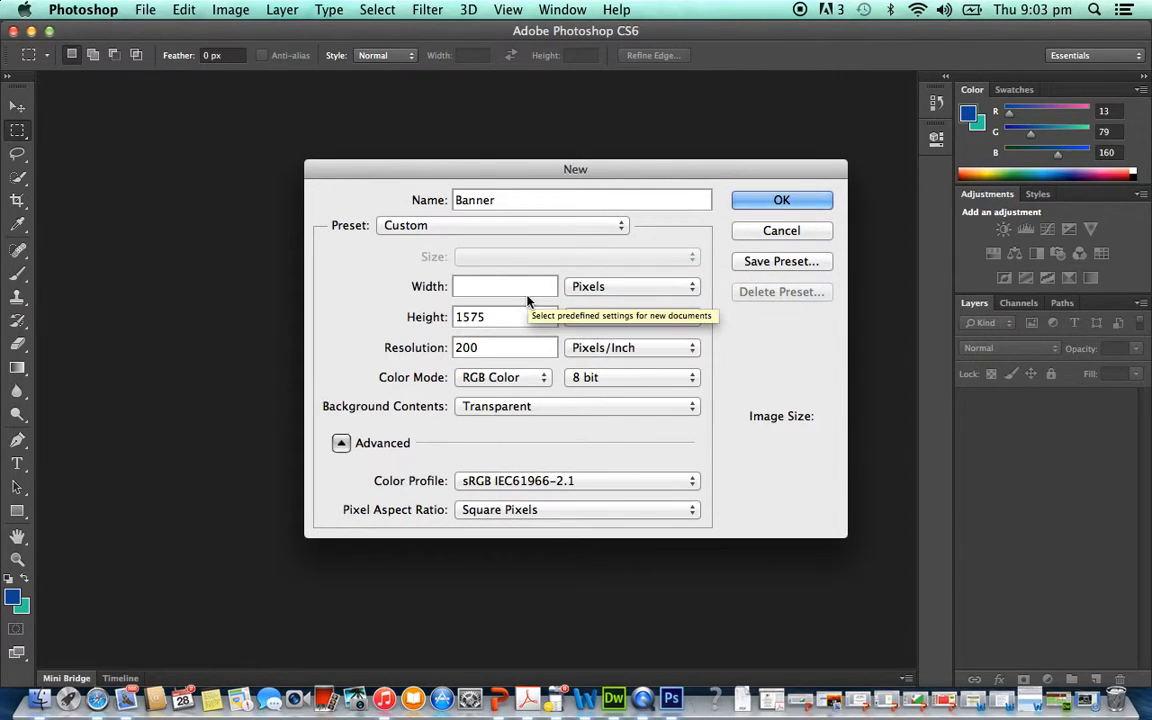
pyautogui.write('1000')
pyautogui.press('Tab')
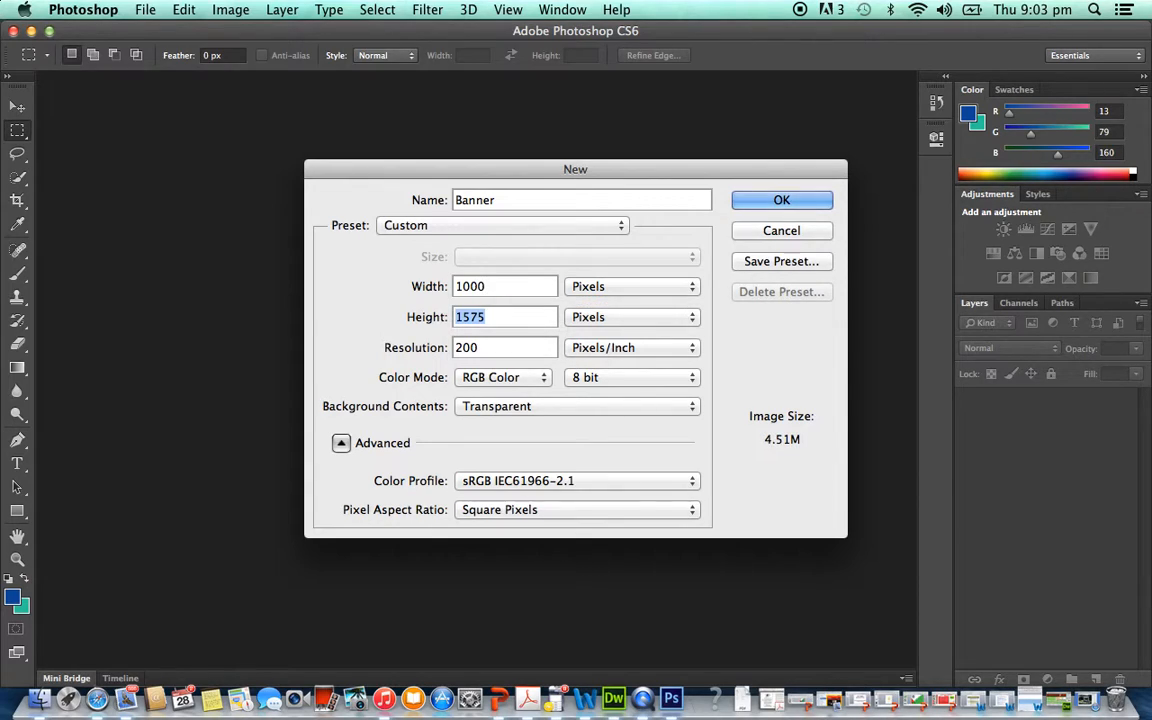
pyautogui.write('150')
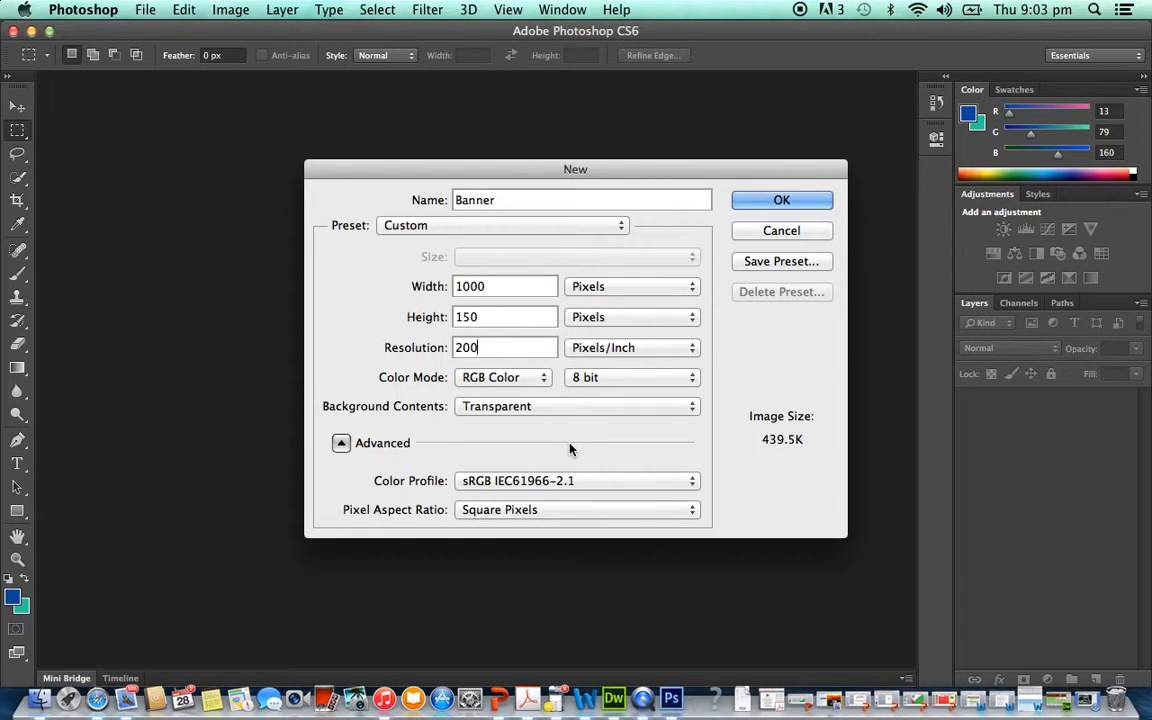
# - Set the resolution to 75 pixels/inch and create the Banner document
pyautogui.press('BackSpace')
pyautogui.press('BackSpace')
pyautogui.press('BackSpace')
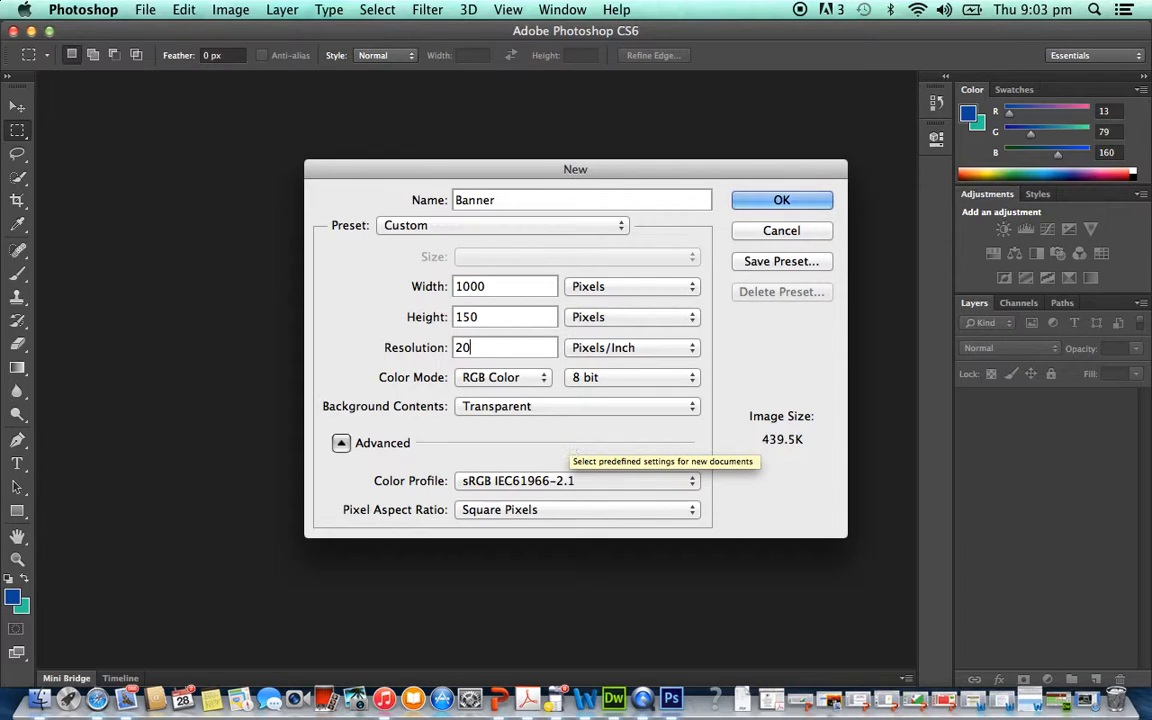
pyautogui.write('75')
pyautogui.click(817, 201)
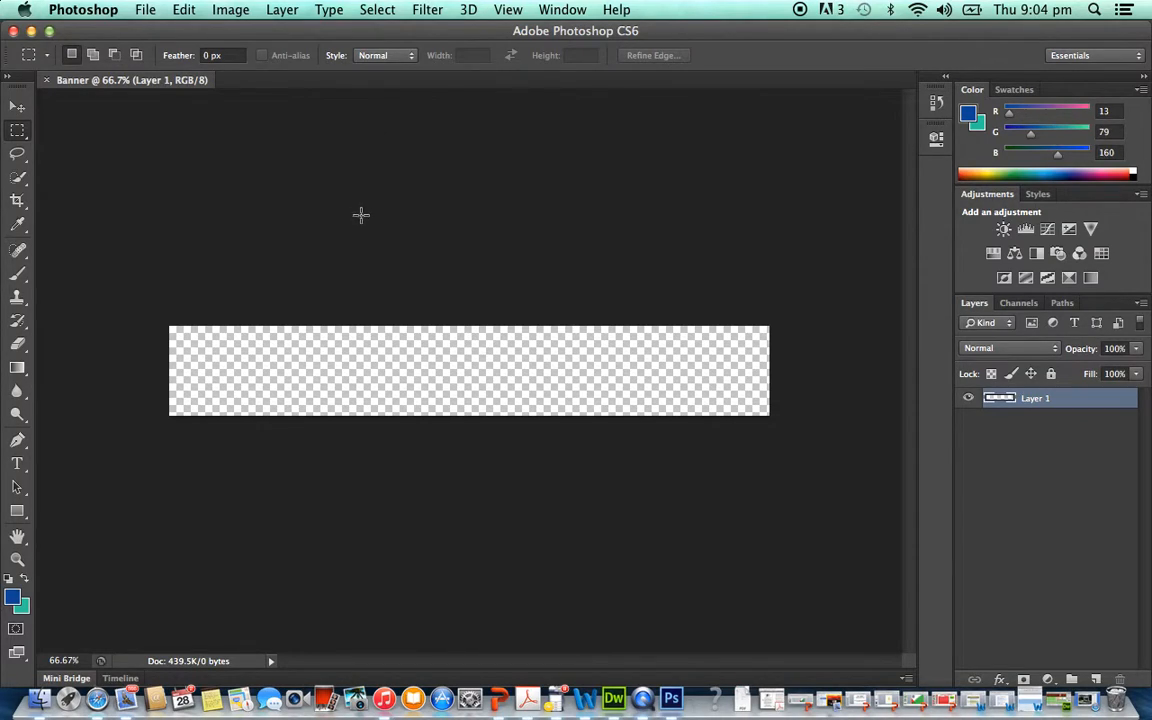
# - Activate the Gradient tool and view its available gradient presets
pyautogui.click(17, 370)
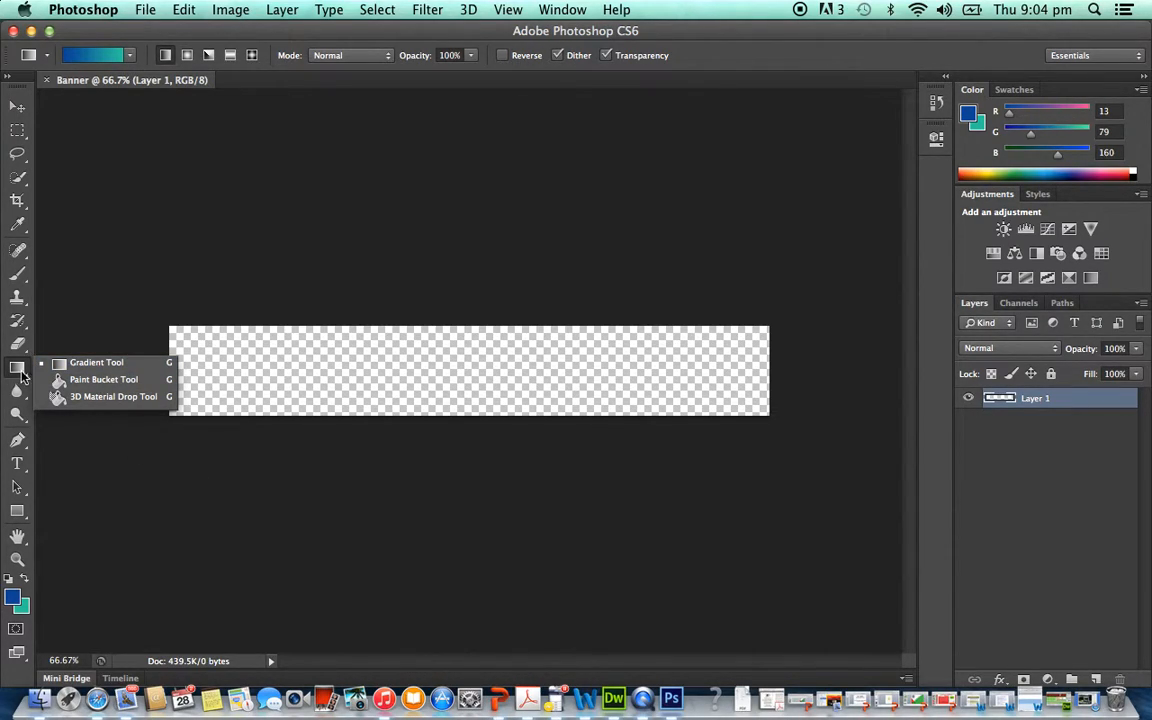
pyautogui.click(60, 381)
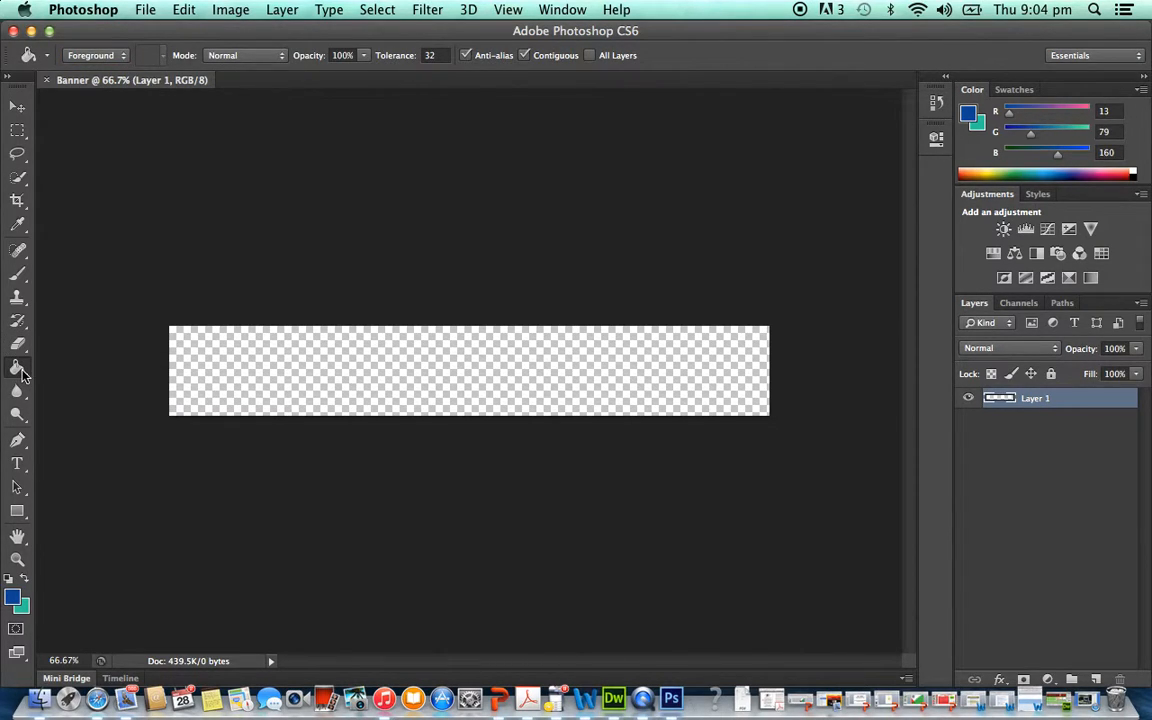
pyautogui.click(22, 373)
pyautogui.click(55, 358)
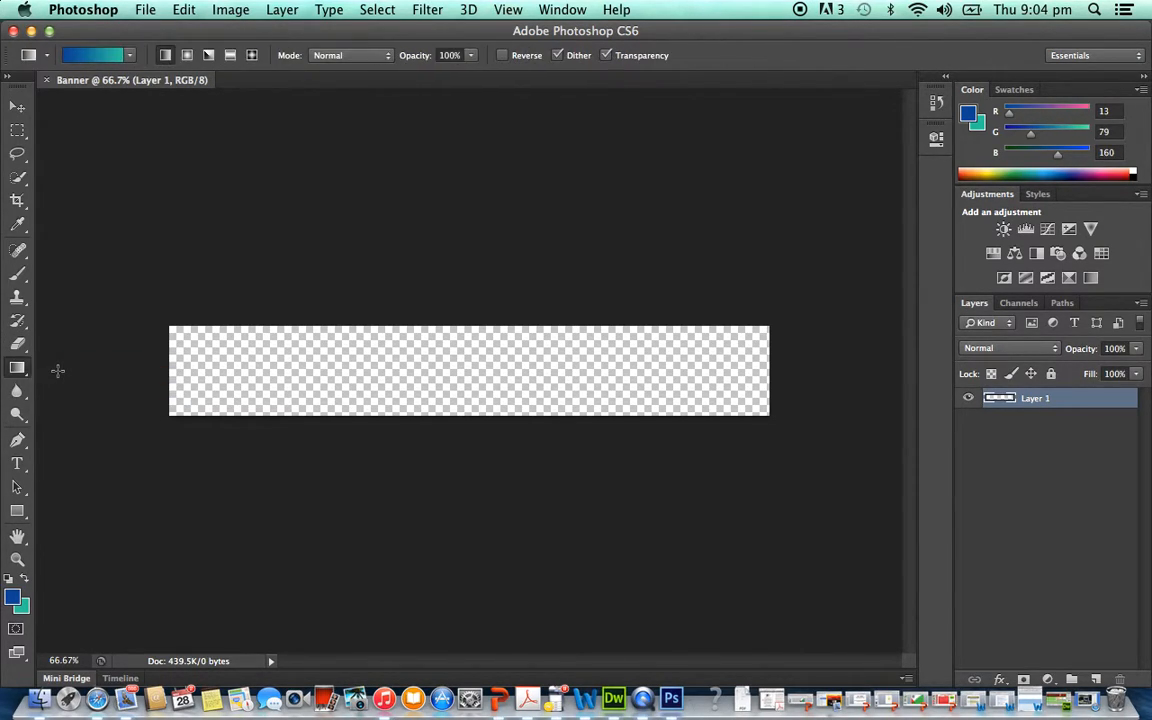
pyautogui.click(131, 57)
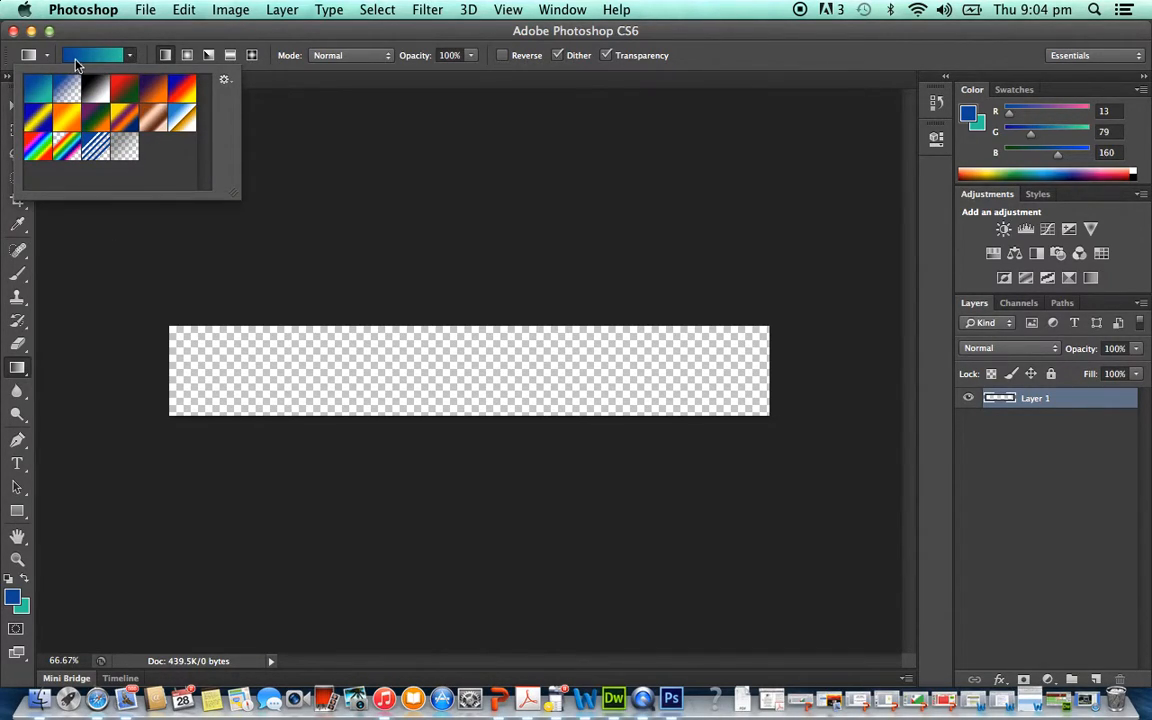
pyautogui.click(131, 58)
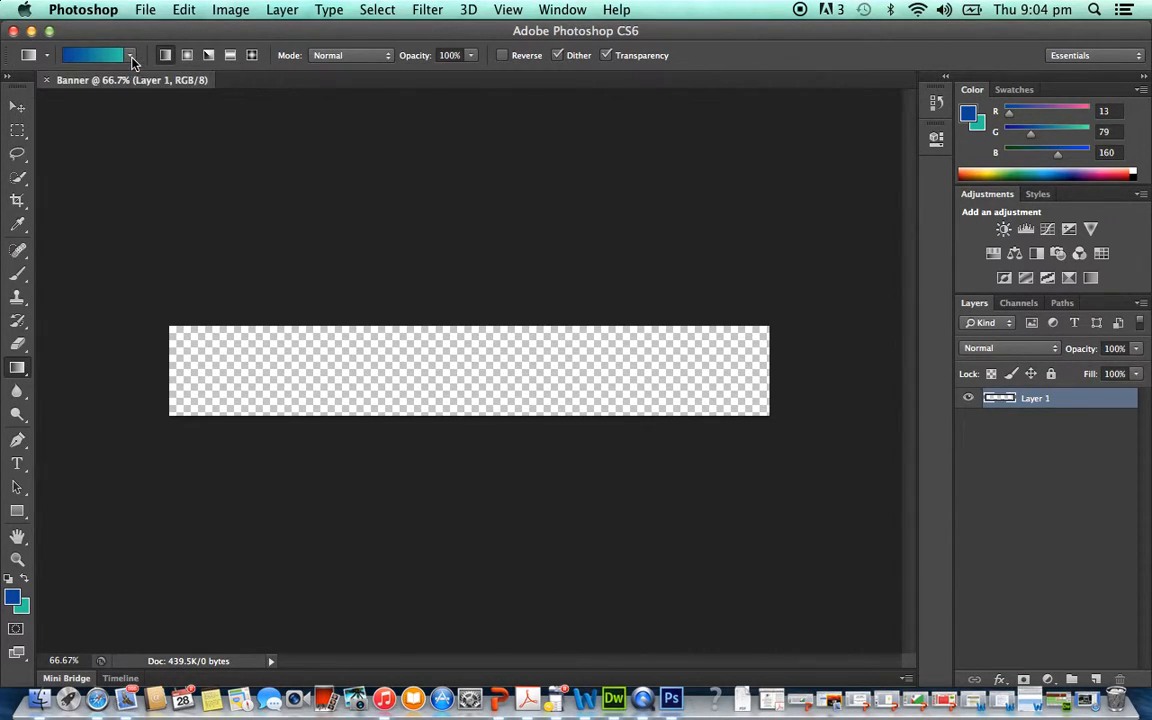
# - Set the foreground colour to the purple a456a1 and return to the Gradient tool
pyautogui.click(15, 599)
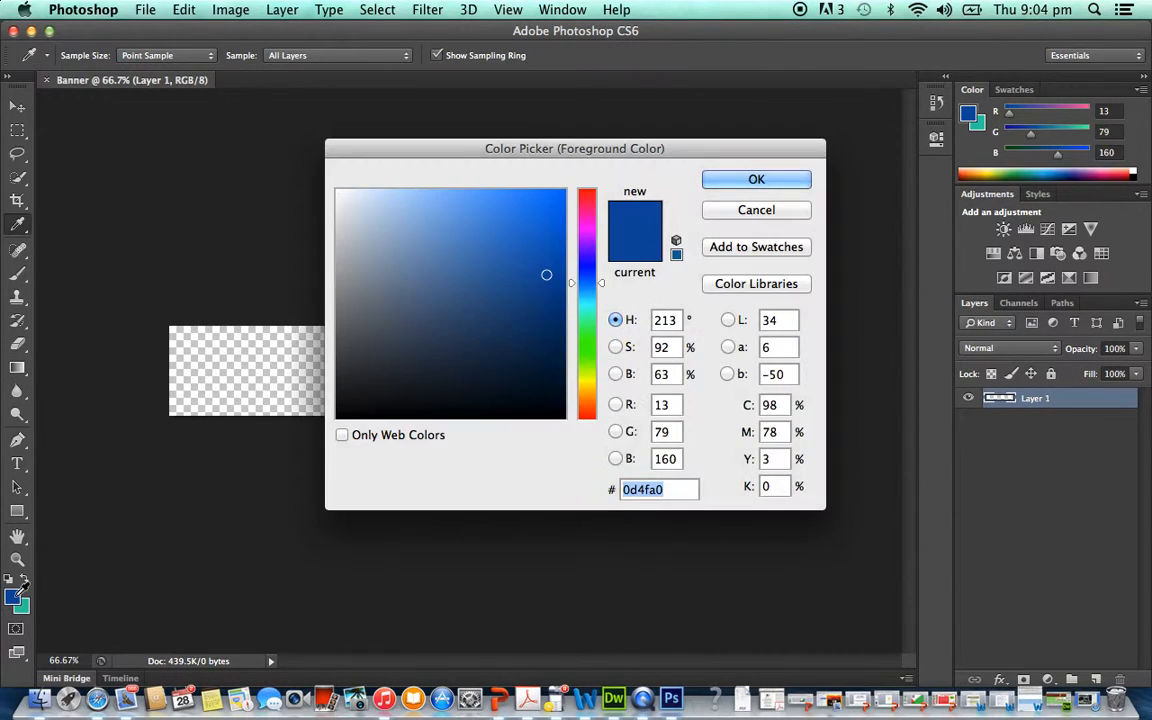
pyautogui.click(590, 228)
pyautogui.click(446, 314)
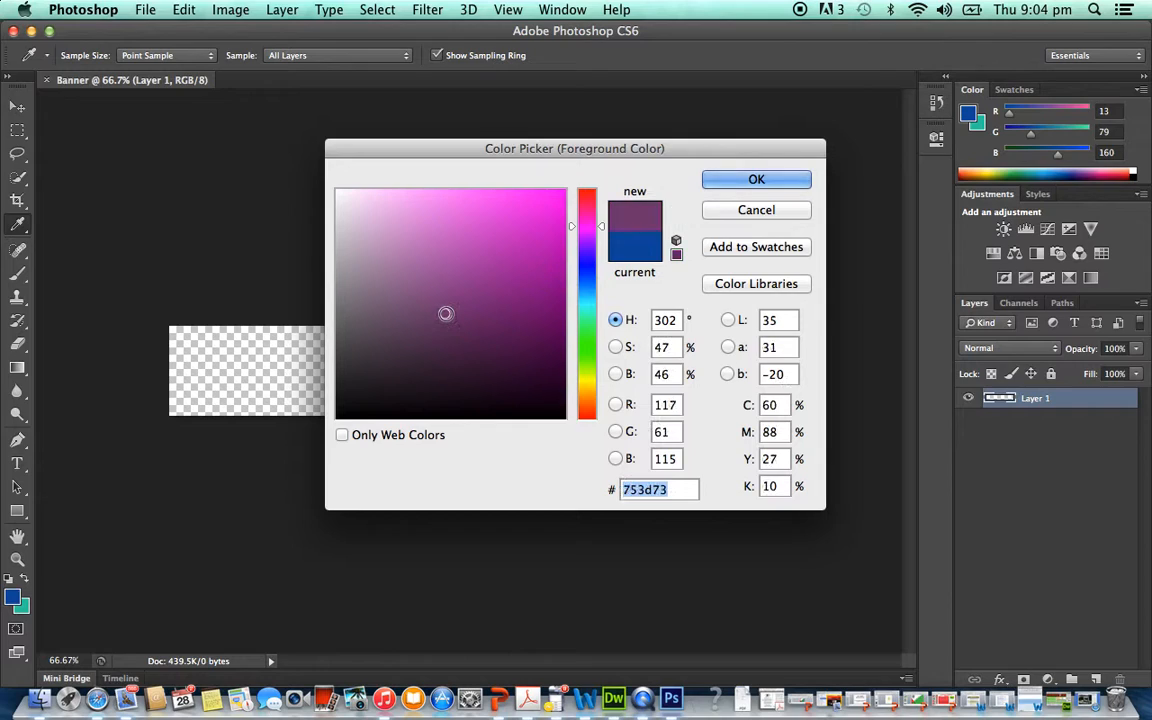
pyautogui.click(446, 271)
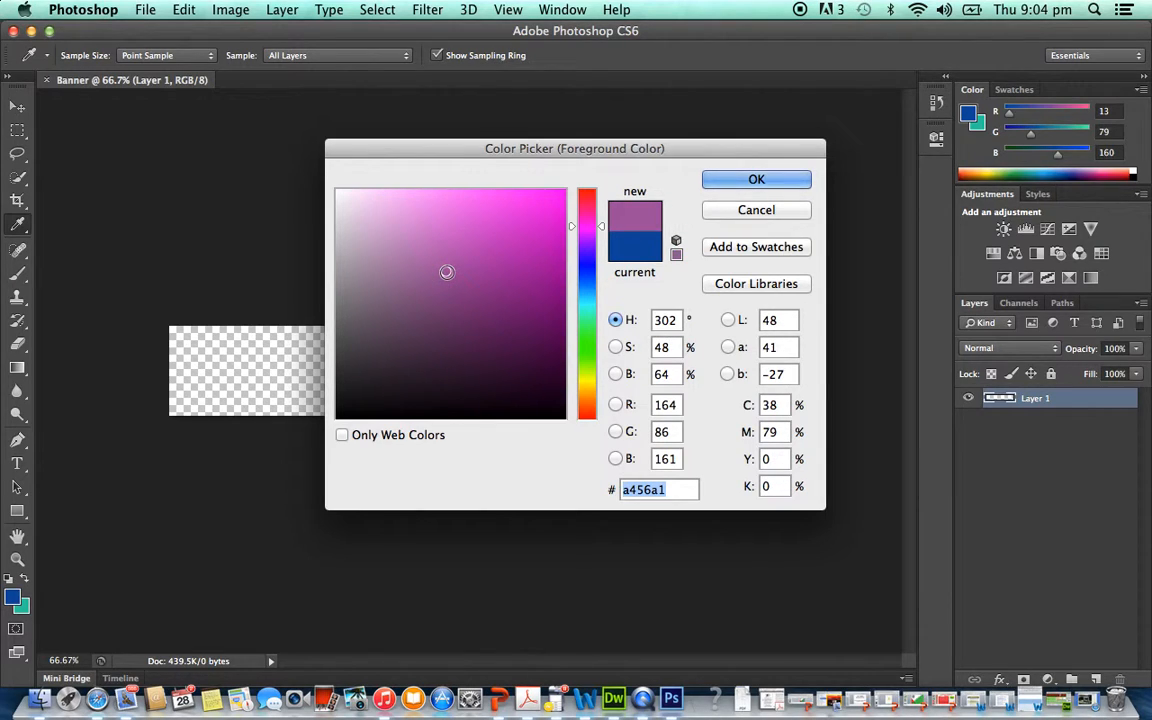
pyautogui.click(756, 180)
pyautogui.press('g')
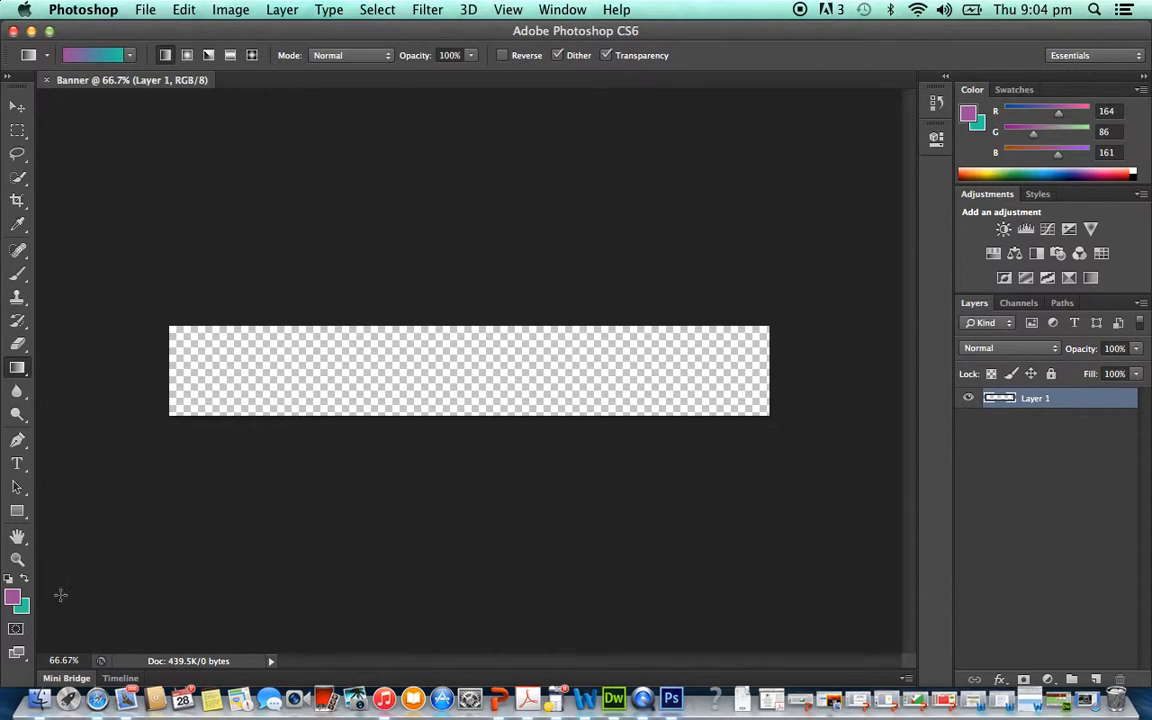
# - Set the background colour to the bright blue 1c21ef
pyautogui.click(21, 607)
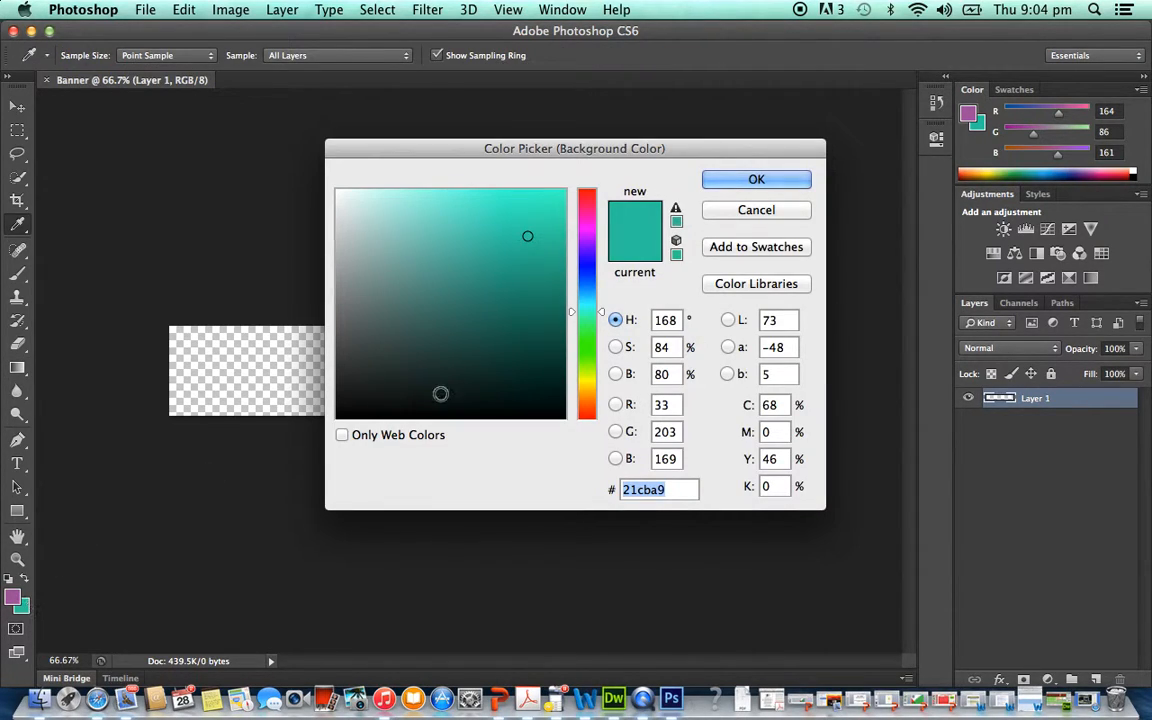
pyautogui.click(587, 266)
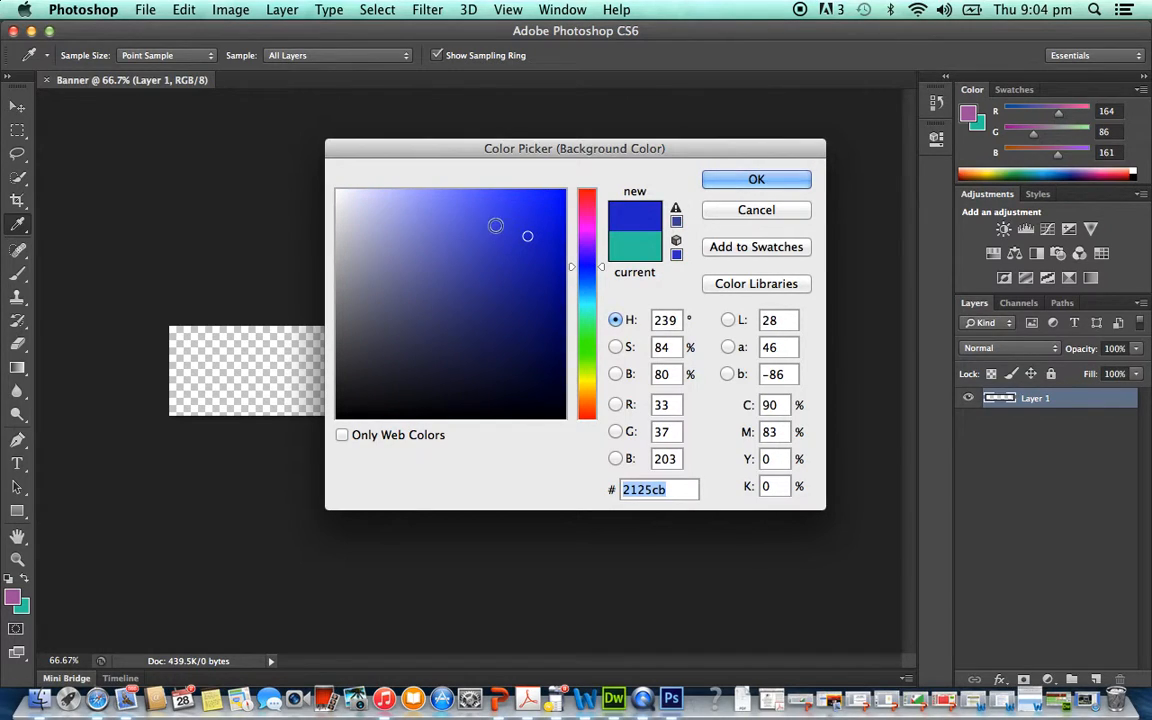
pyautogui.click(493, 218)
pyautogui.click(473, 203)
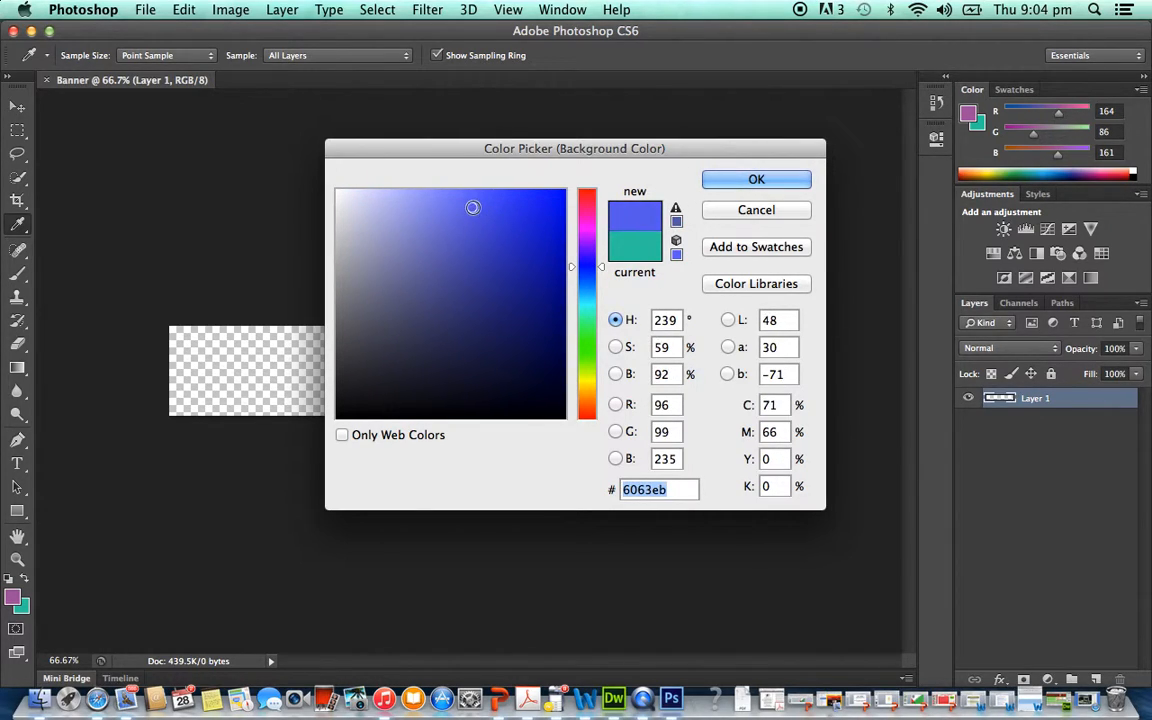
pyautogui.click(539, 204)
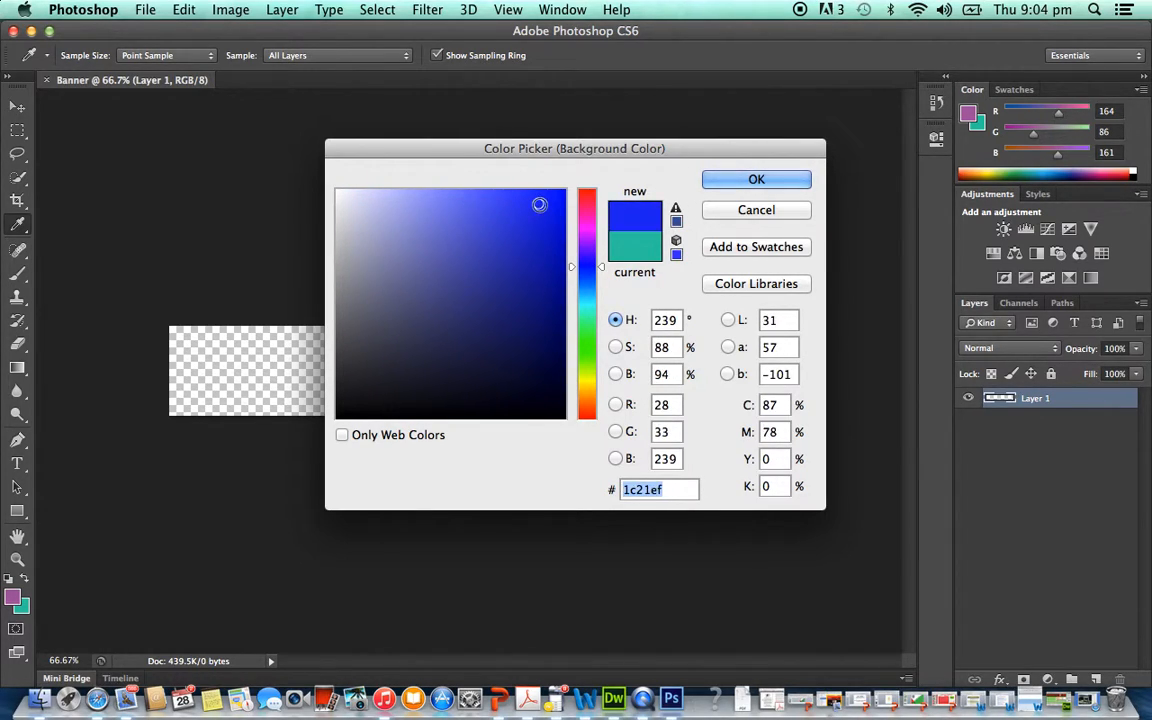
pyautogui.click(750, 179)
# - Try a very short vertical purple-to-blue gradient on the banner and choose the orange-yellow gradient preset
pyautogui.rightClick(228, 378)
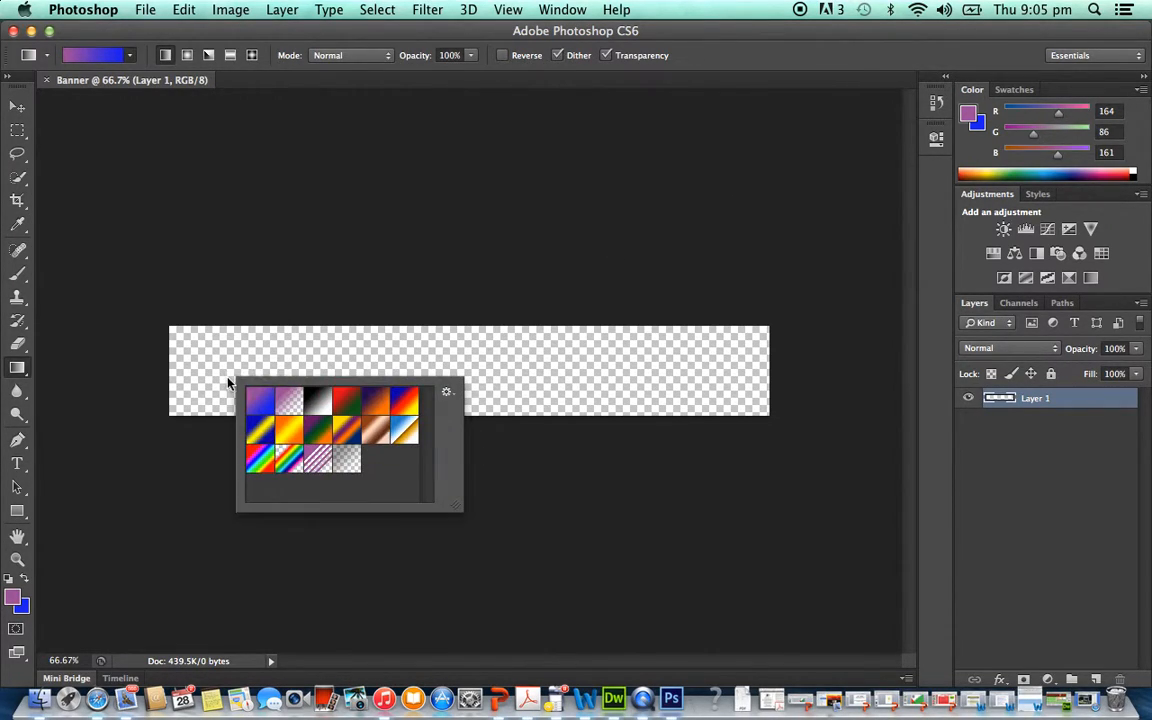
pyautogui.moveTo(272, 347); pyautogui.dragTo(272, 343)
pyautogui.rightClick(267, 357)
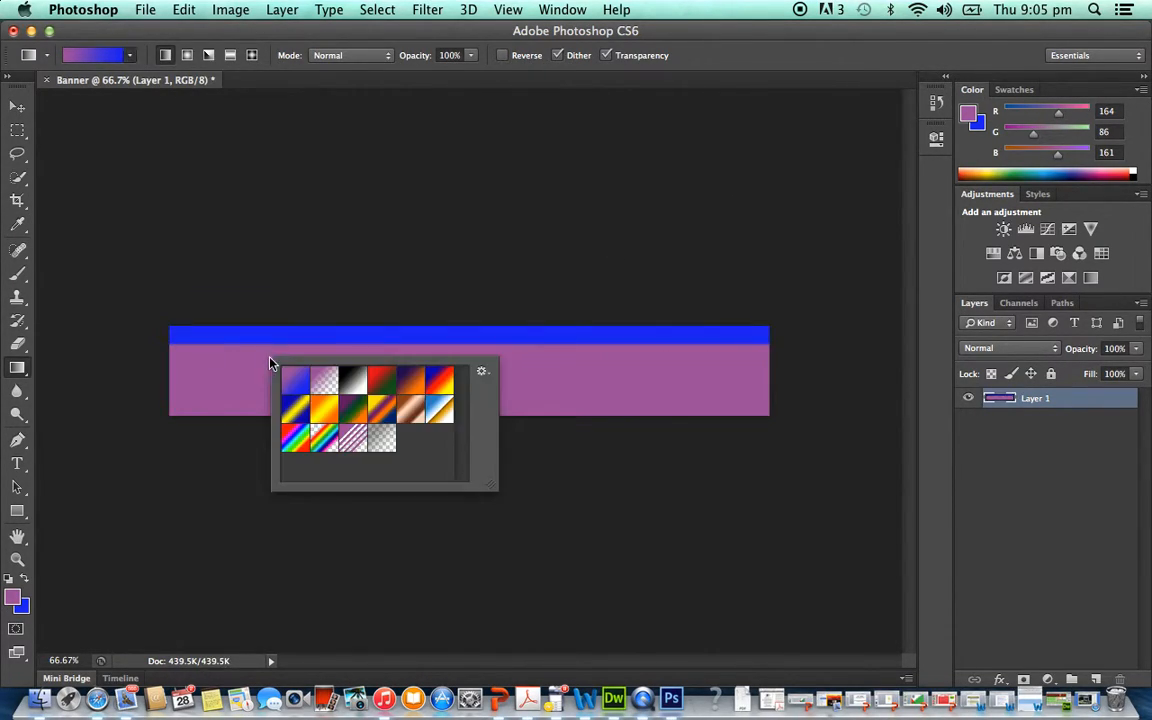
pyautogui.rightClick(259, 341)
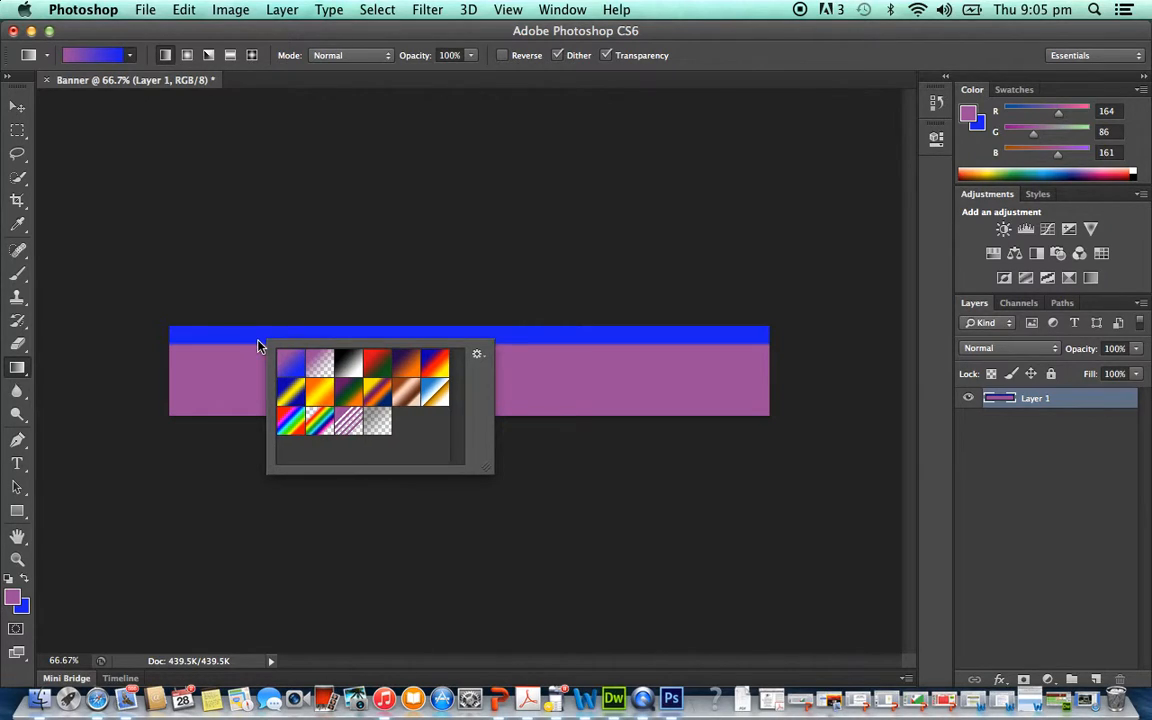
pyautogui.click(556, 358)
pyautogui.rightClick(462, 343)
pyautogui.click(512, 400)
pyautogui.click(456, 392)
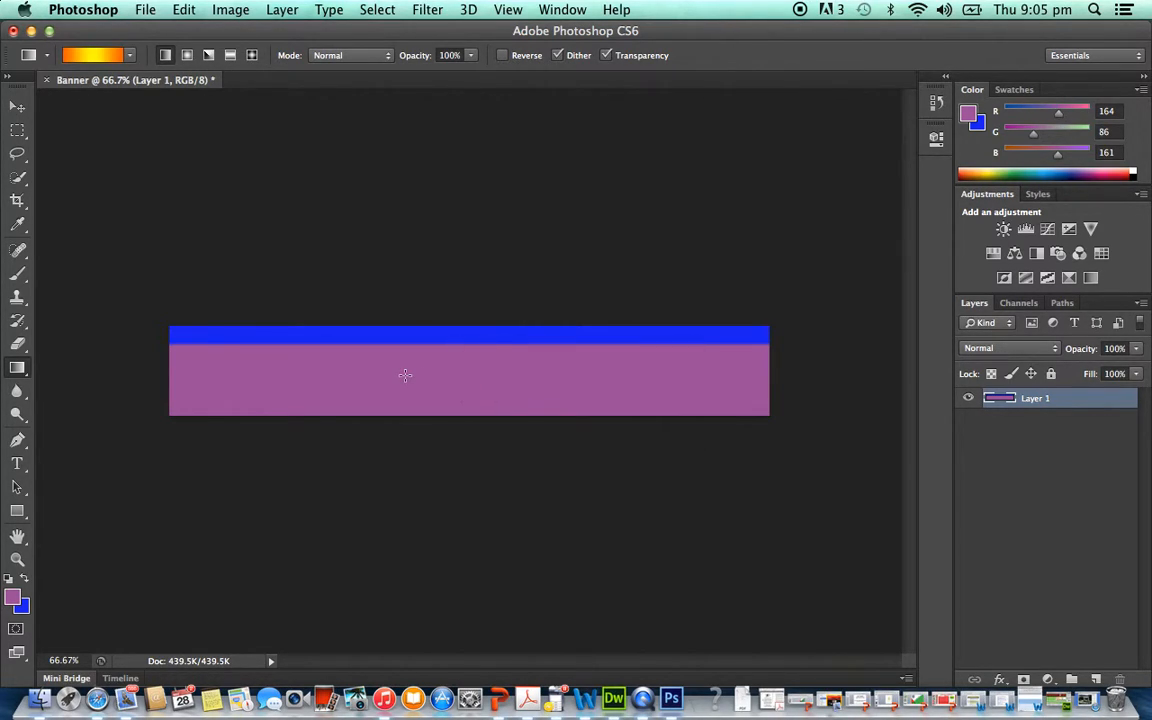
# - Choose the purple-to-blue gradient preset and draw a short diagonal gradient downward through the left half of the banner
pyautogui.rightClick(408, 376)
pyautogui.click(440, 401)
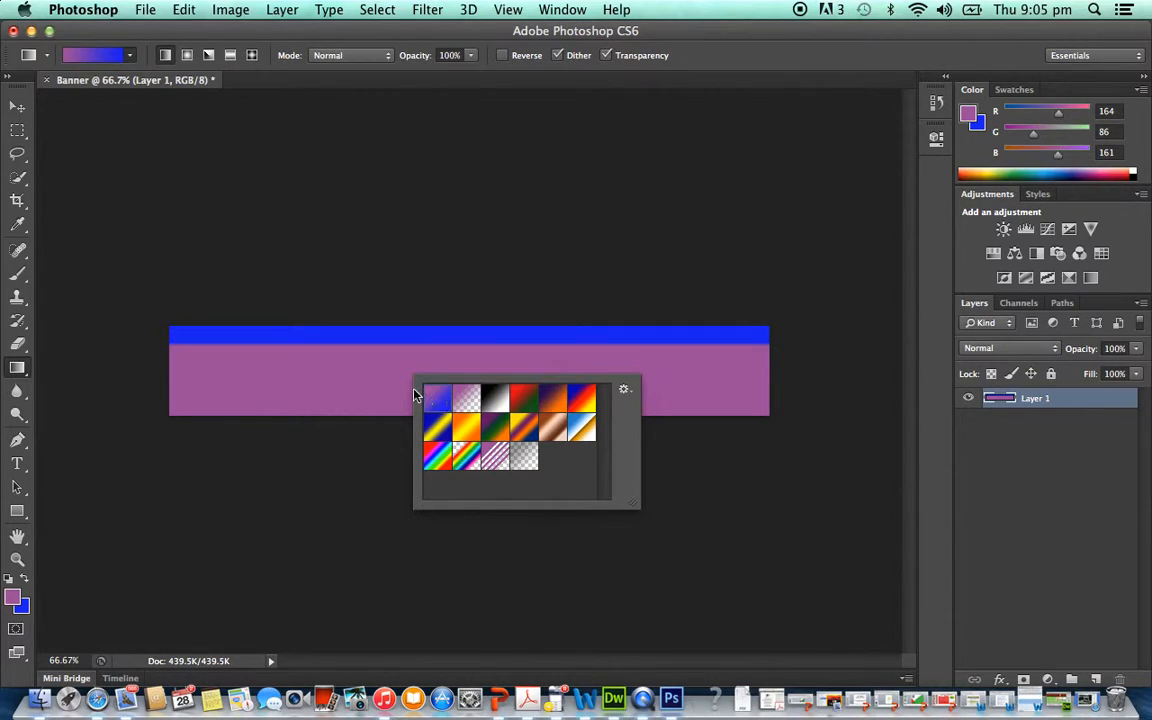
pyautogui.rightClick(336, 372)
pyautogui.click(420, 347)
pyautogui.rightClick(378, 374)
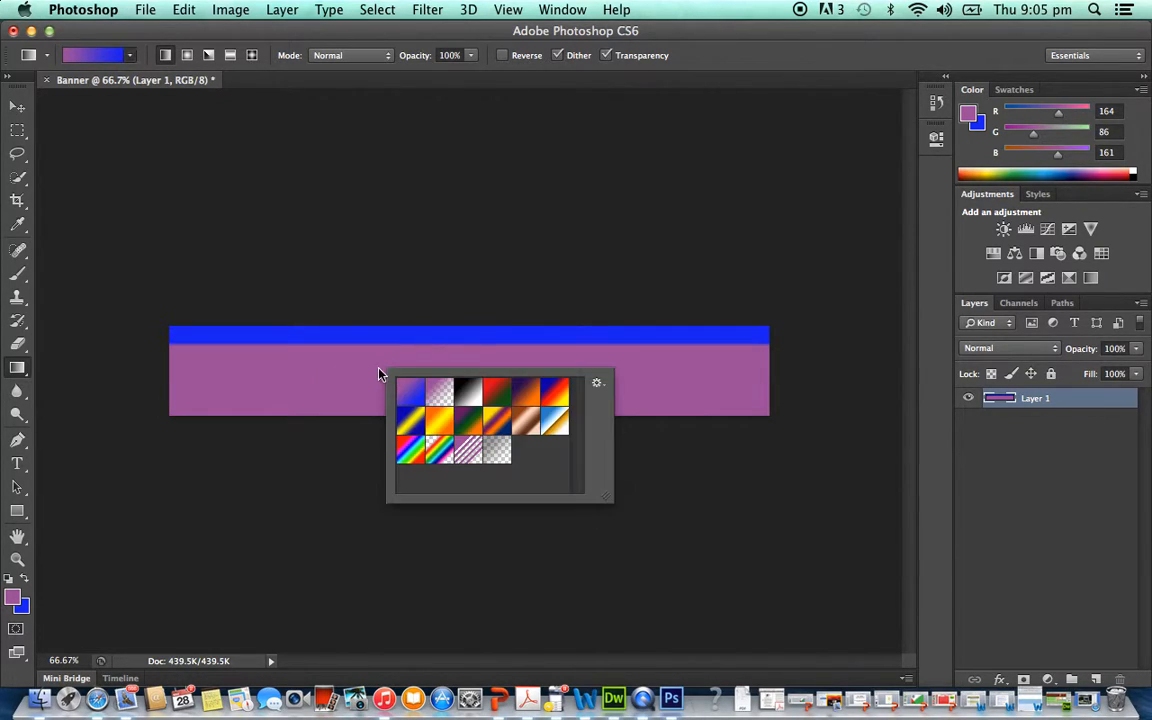
pyautogui.rightClick(465, 357)
pyautogui.click(333, 339)
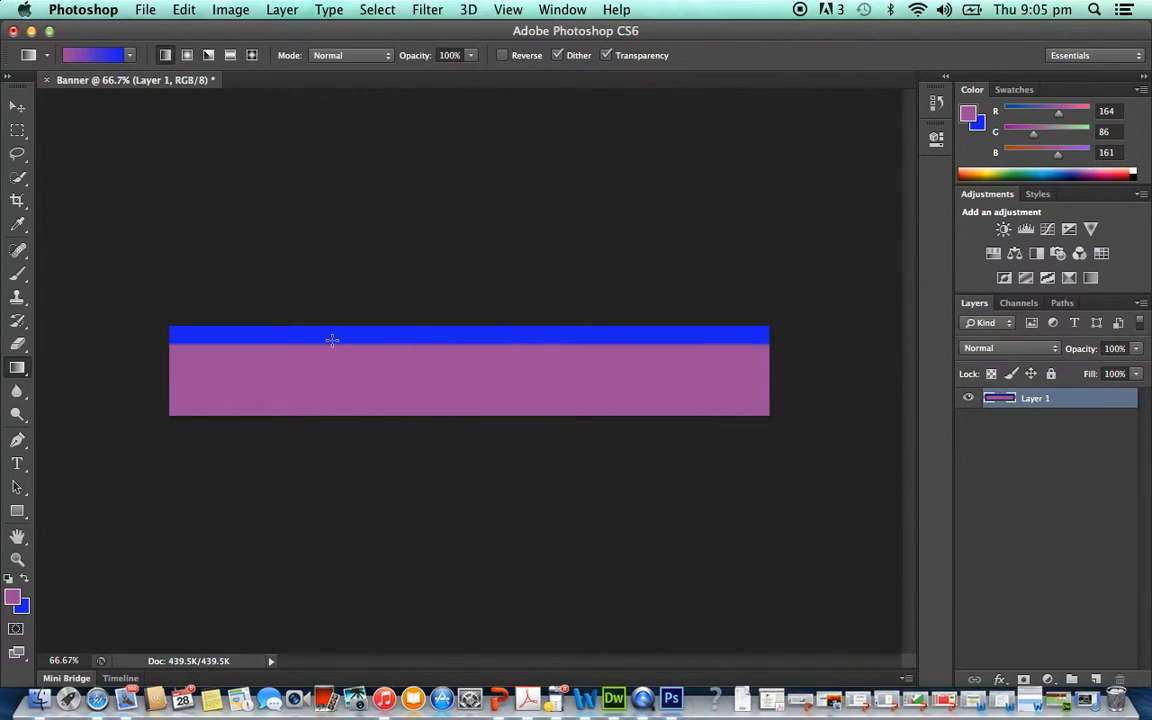
pyautogui.moveTo(332, 340); pyautogui.dragTo(399, 391)
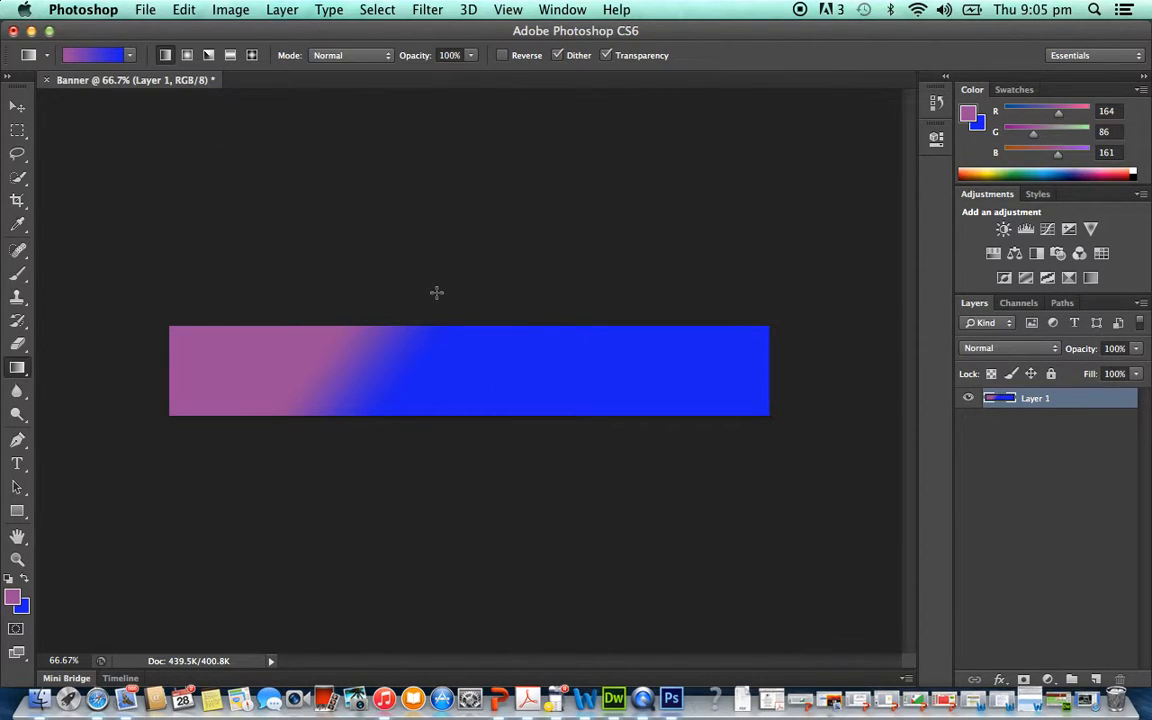
# - Apply the Clouds render filter to the banner layer using the purple foreground and blue background colours
pyautogui.click(380, 12)
pyautogui.moveTo(427, 12)
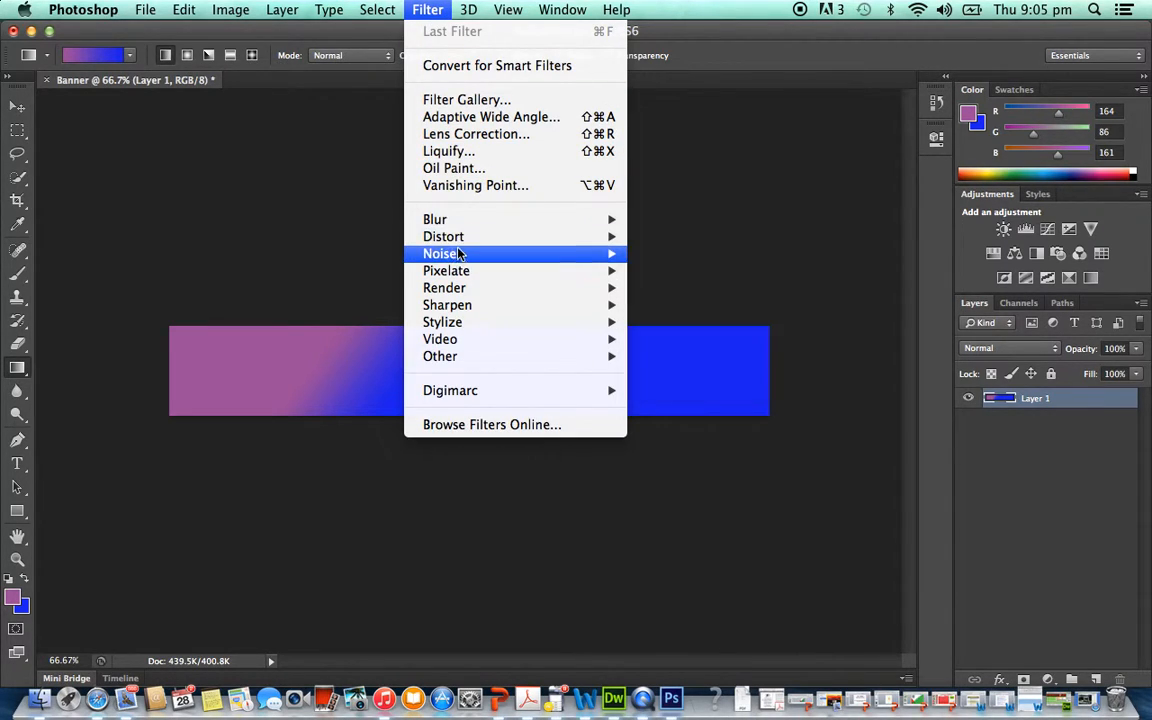
pyautogui.moveTo(469, 284)
pyautogui.moveTo(472, 312)
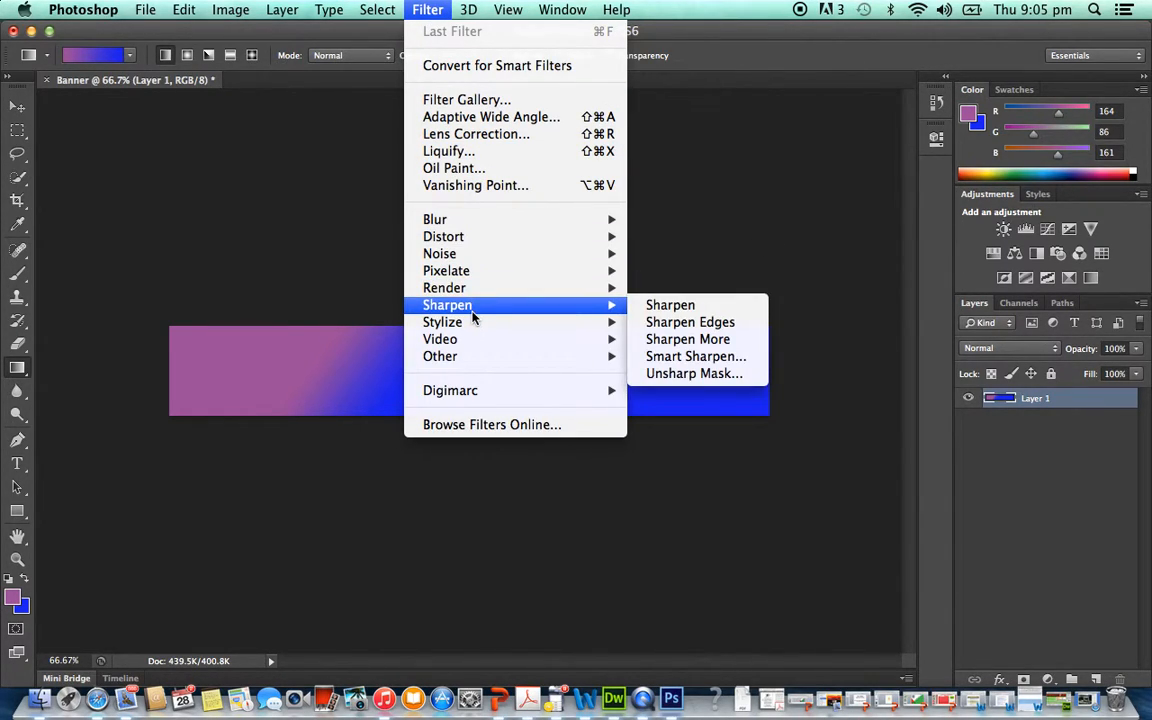
pyautogui.moveTo(456, 254)
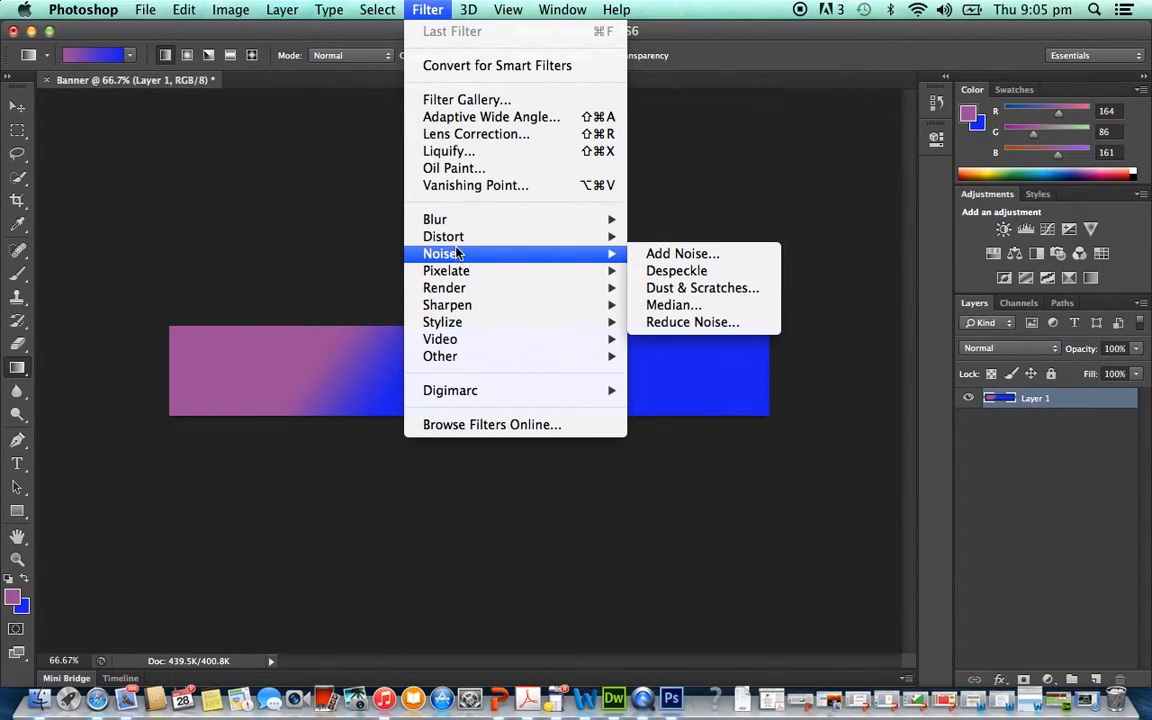
pyautogui.moveTo(453, 225)
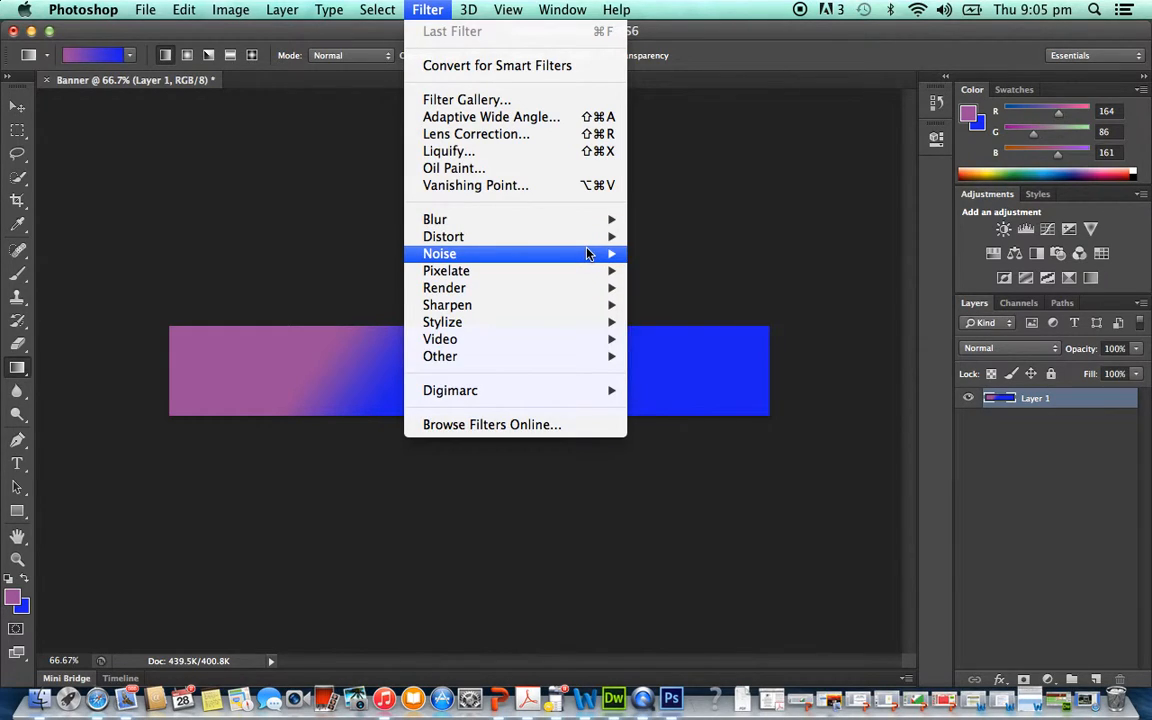
pyautogui.moveTo(588, 254)
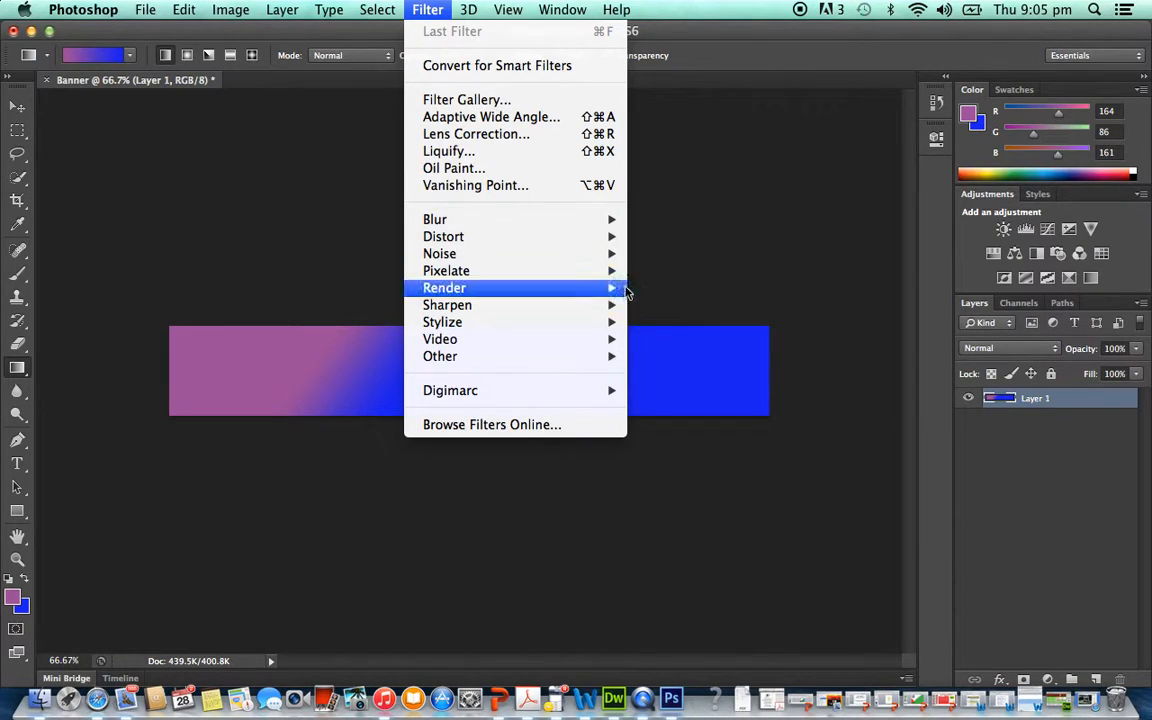
pyautogui.click(664, 288)
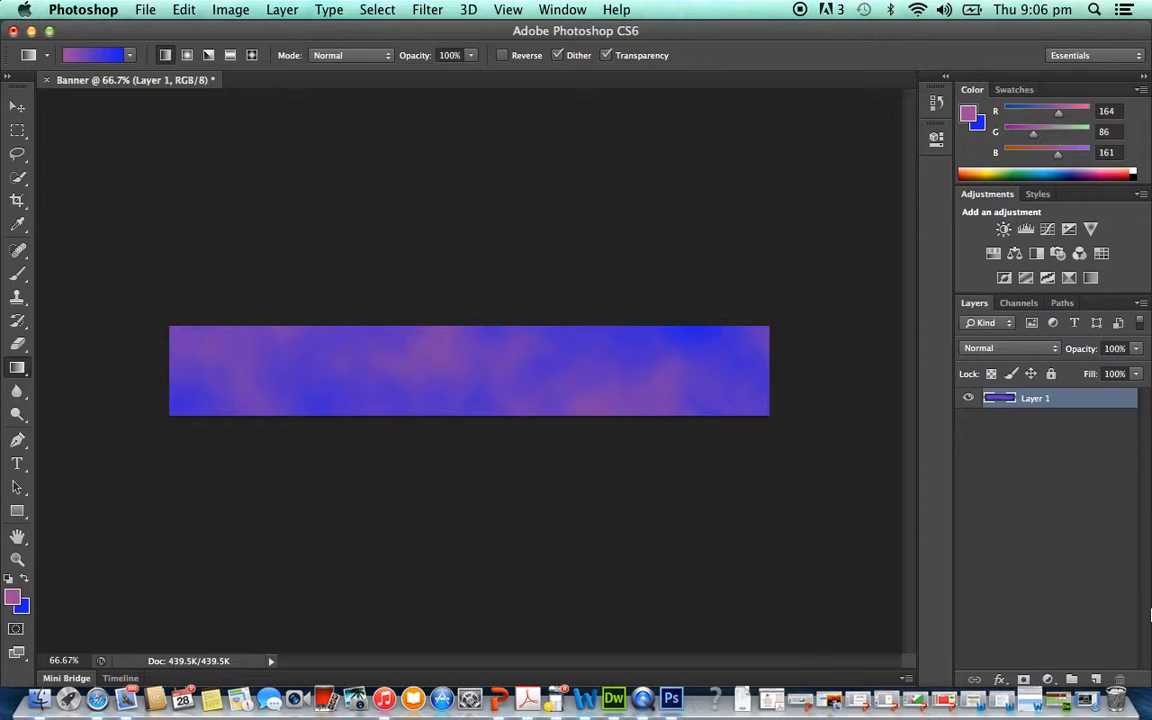
# - Add a Bevel & Emboss effect to Layer 1 with depth 43%, size 10 px, angle 51°, altitude 58°, slight softening and slightly stronger shadow opacity
pyautogui.click(1000, 680)
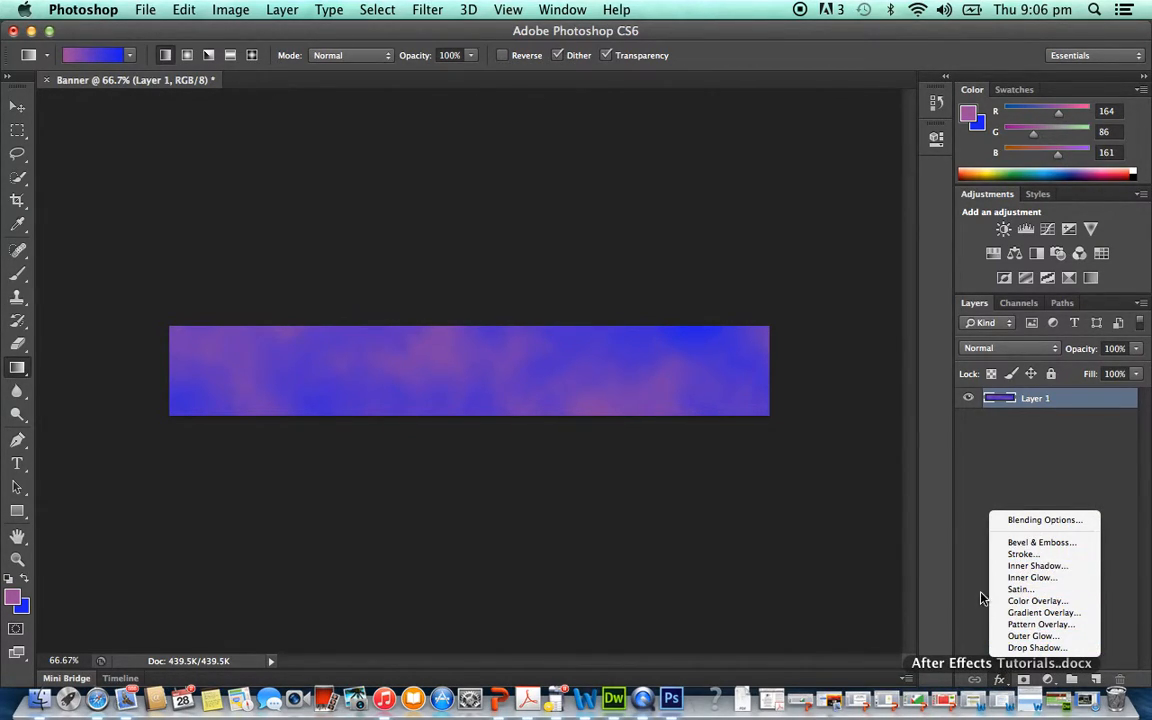
pyautogui.click(1041, 543)
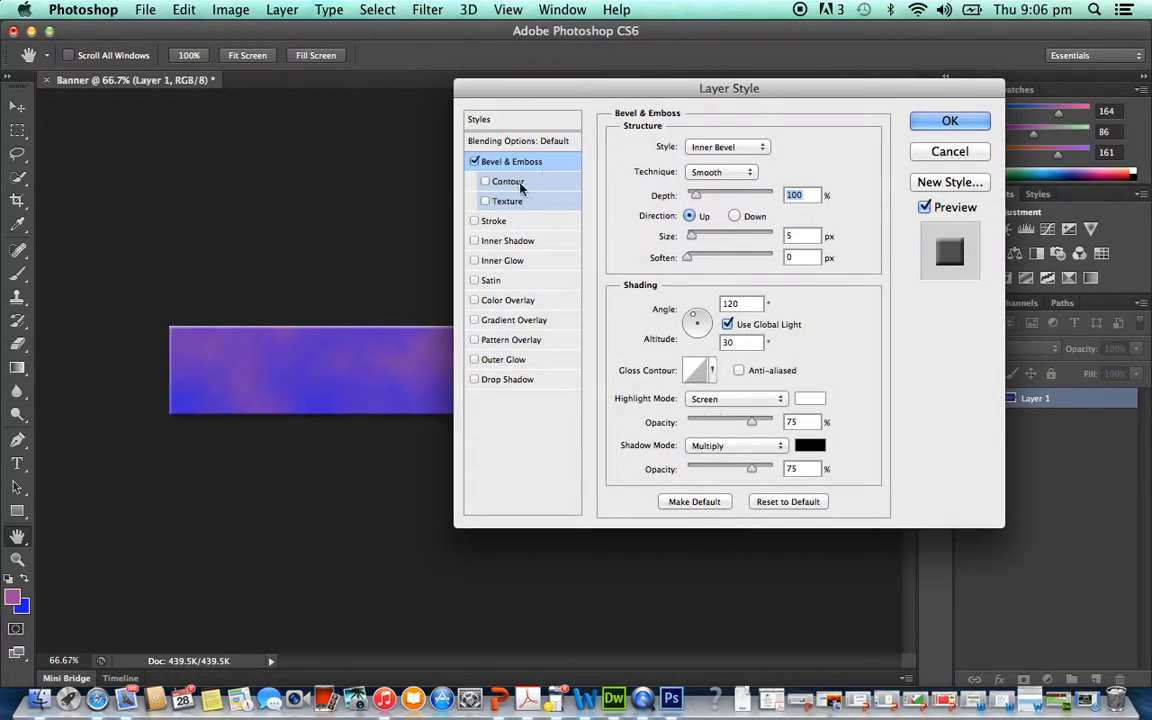
pyautogui.moveTo(607, 88); pyautogui.dragTo(756, 53)
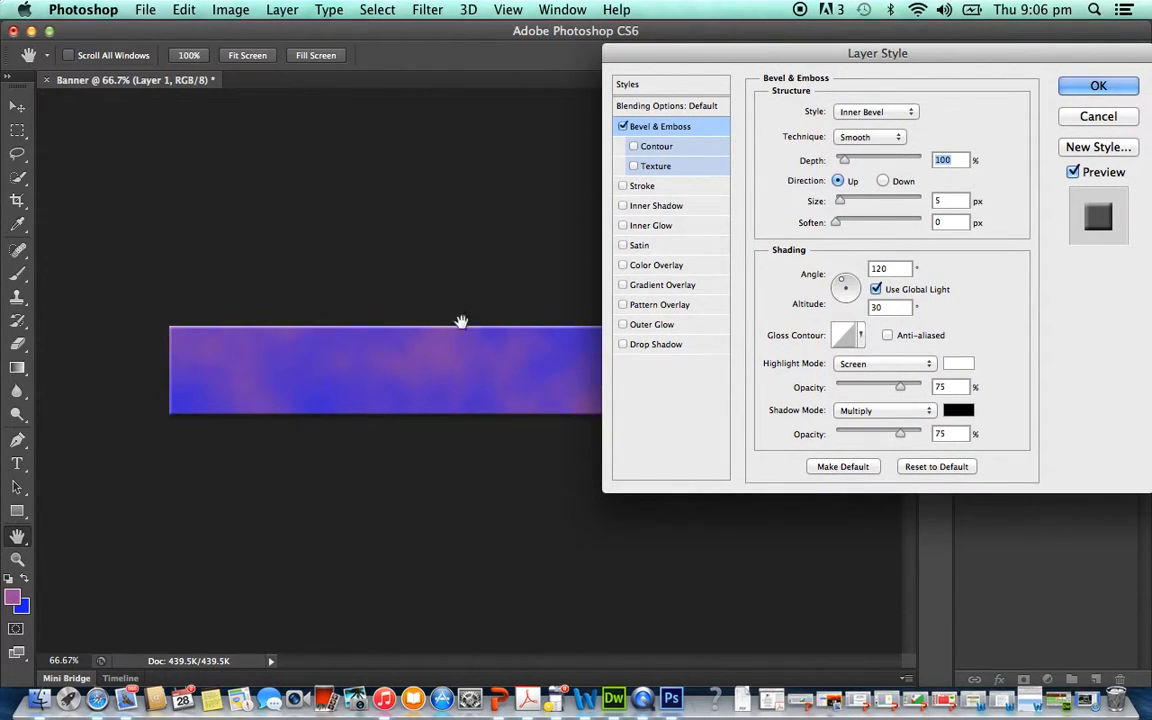
pyautogui.moveTo(841, 285); pyautogui.dragTo(850, 282)
pyautogui.moveTo(855, 160)
pyautogui.mouseDown()
pyautogui.moveTo(884, 161)
pyautogui.moveTo(857, 172)
pyautogui.moveTo(851, 205)
pyautogui.moveTo(855, 167)
pyautogui.moveTo(839, 167)
pyautogui.mouseUp()
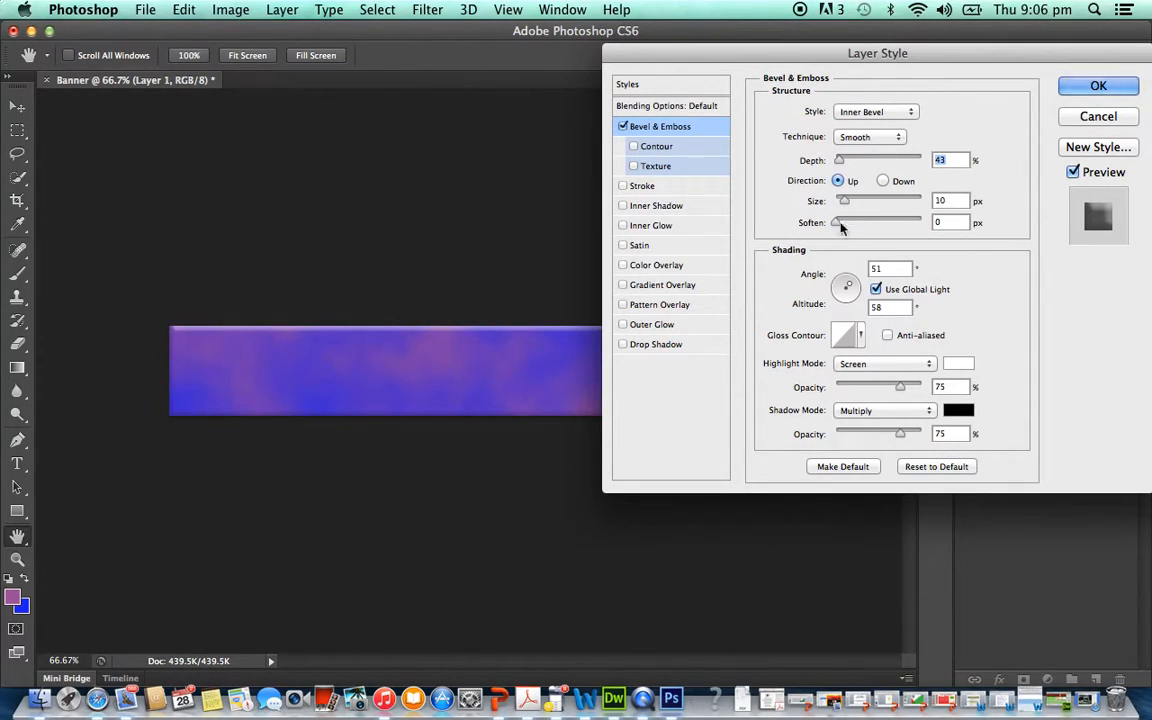
pyautogui.moveTo(836, 222); pyautogui.dragTo(842, 226)
pyautogui.moveTo(901, 433); pyautogui.dragTo(905, 432)
pyautogui.click(1093, 89)
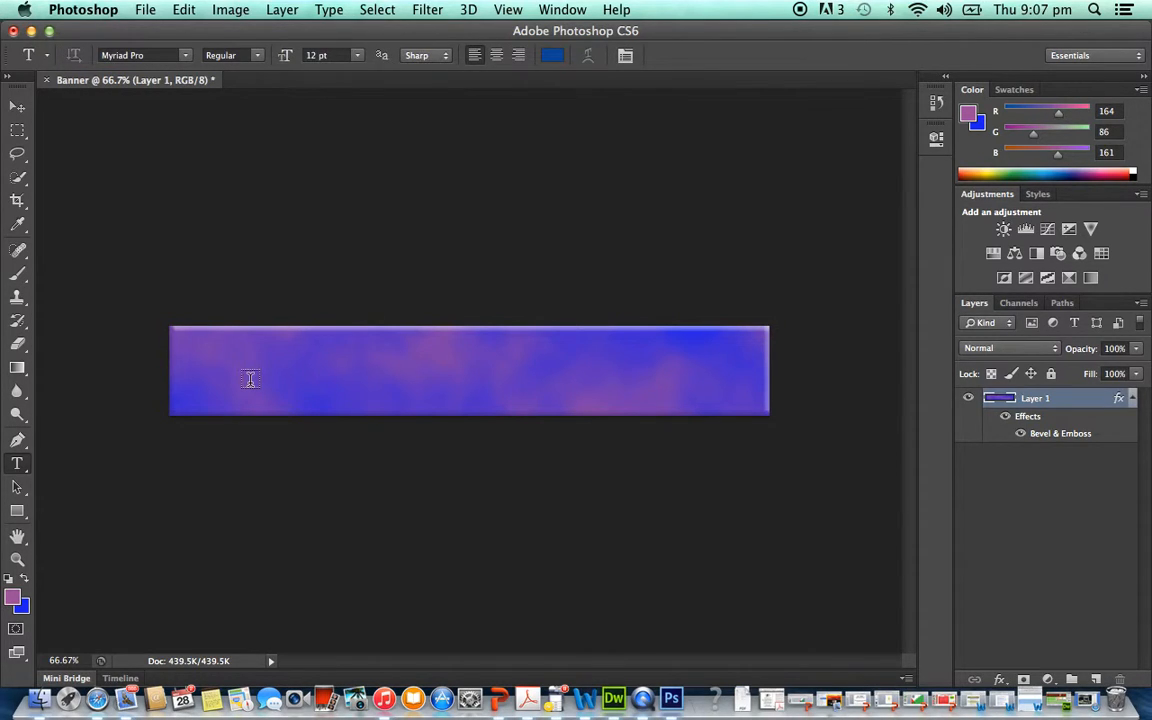
# - Add the text "Cyclones" at 24 pt in the left part of the banner
pyautogui.click(249, 370)
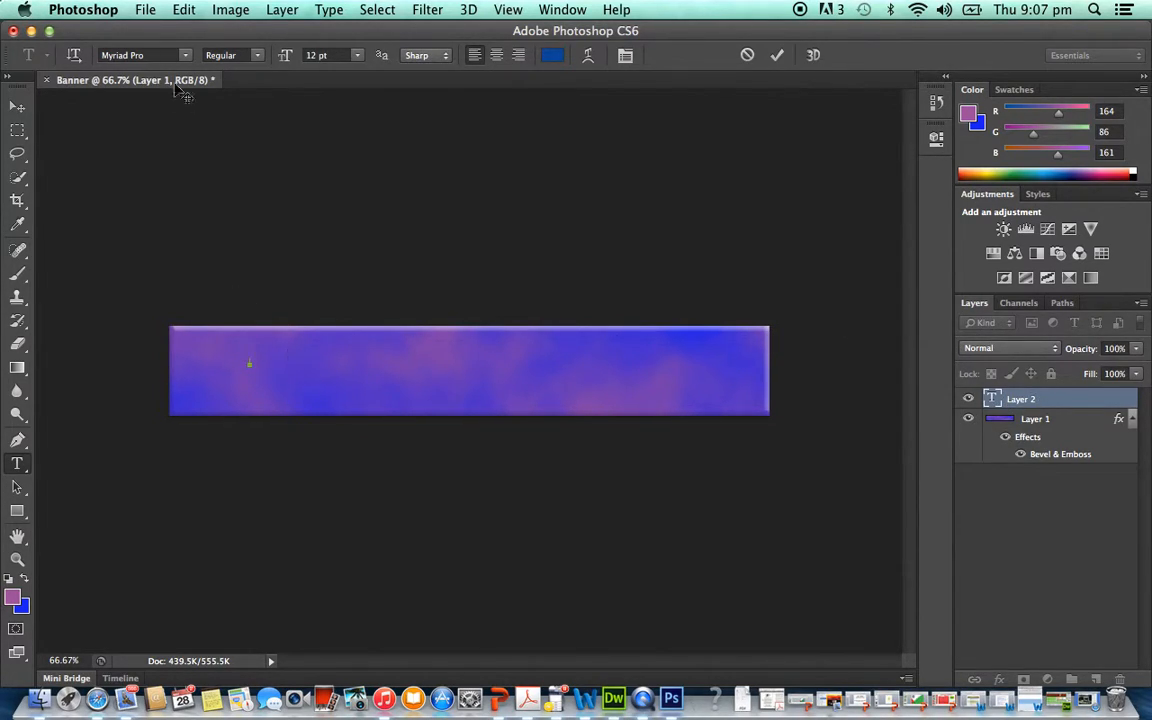
pyautogui.click(358, 56)
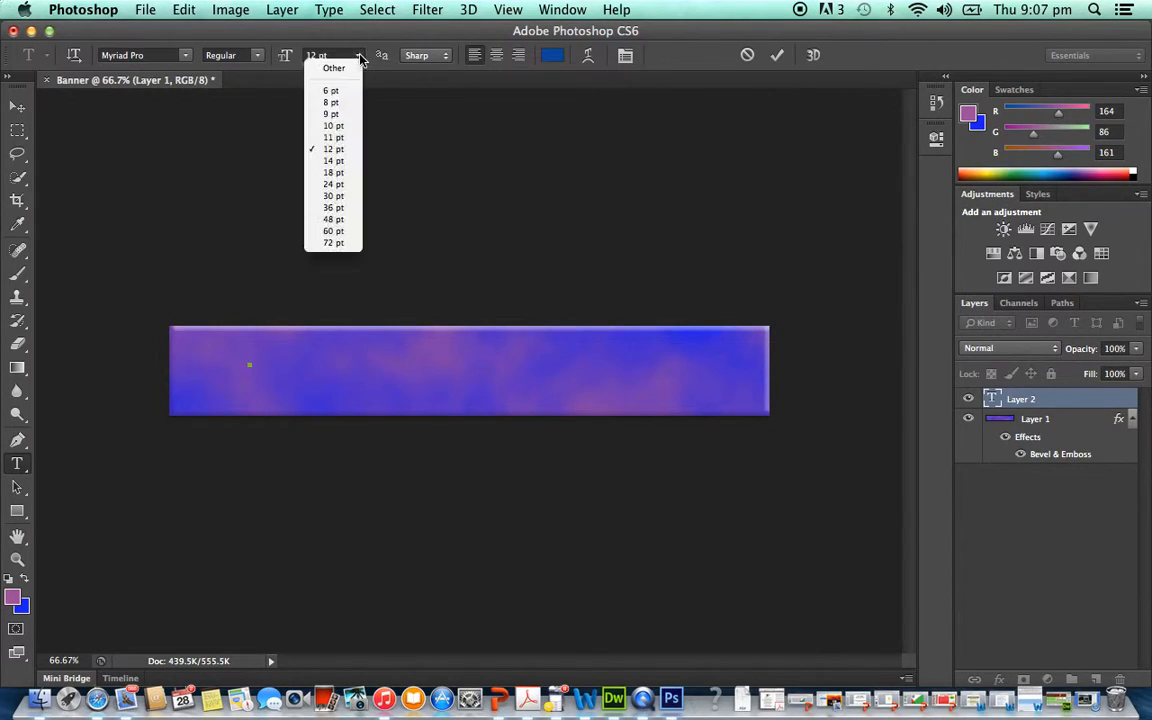
pyautogui.click(339, 186)
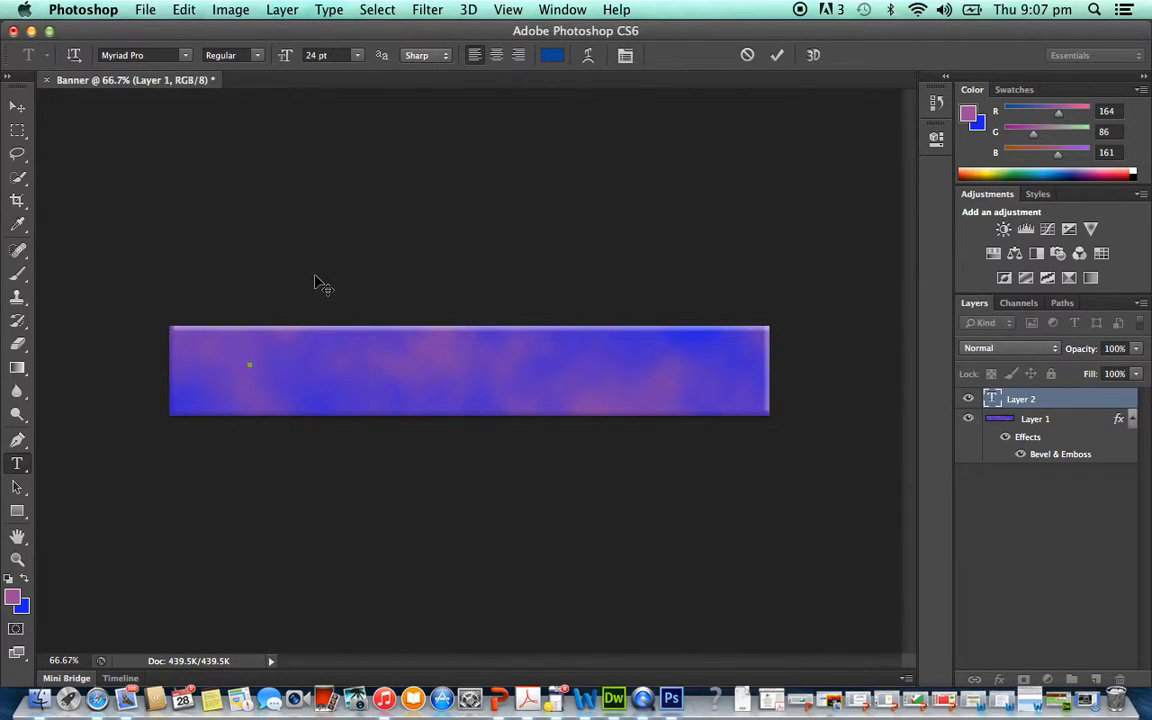
pyautogui.write('Thne')
# - Select the word Cyclones and set its text colour to the near-white e9eef5
pyautogui.doubleClick(245, 362)
pyautogui.click(552, 55)
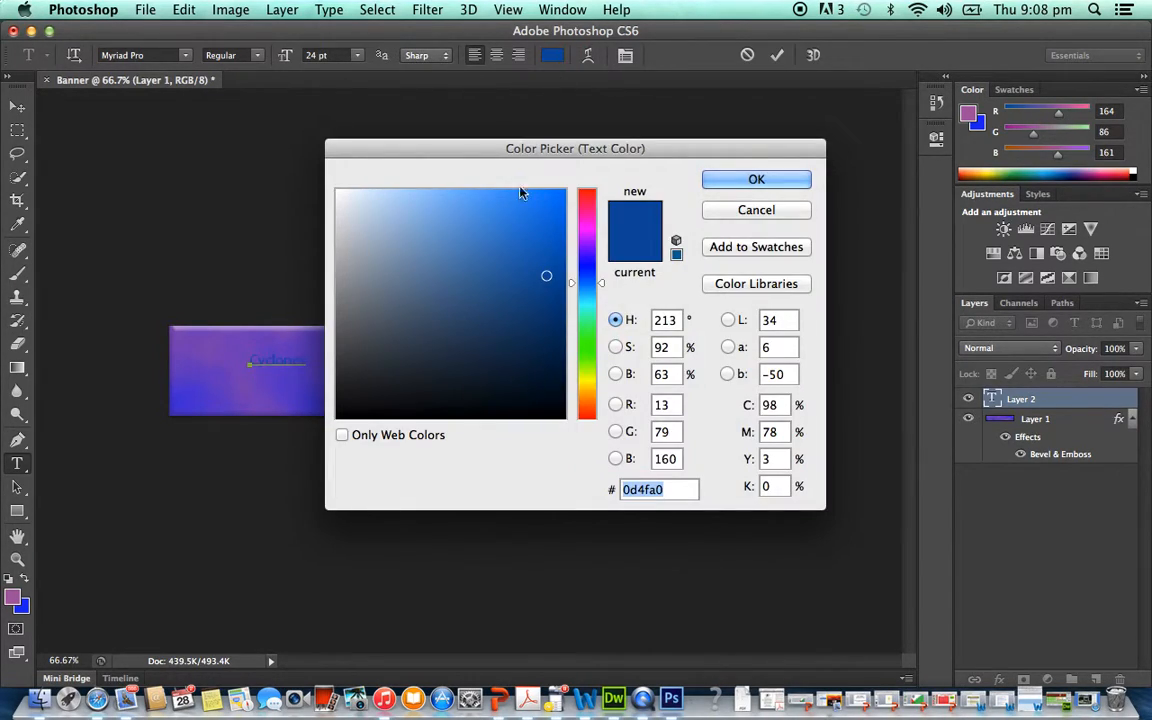
pyautogui.click(347, 198)
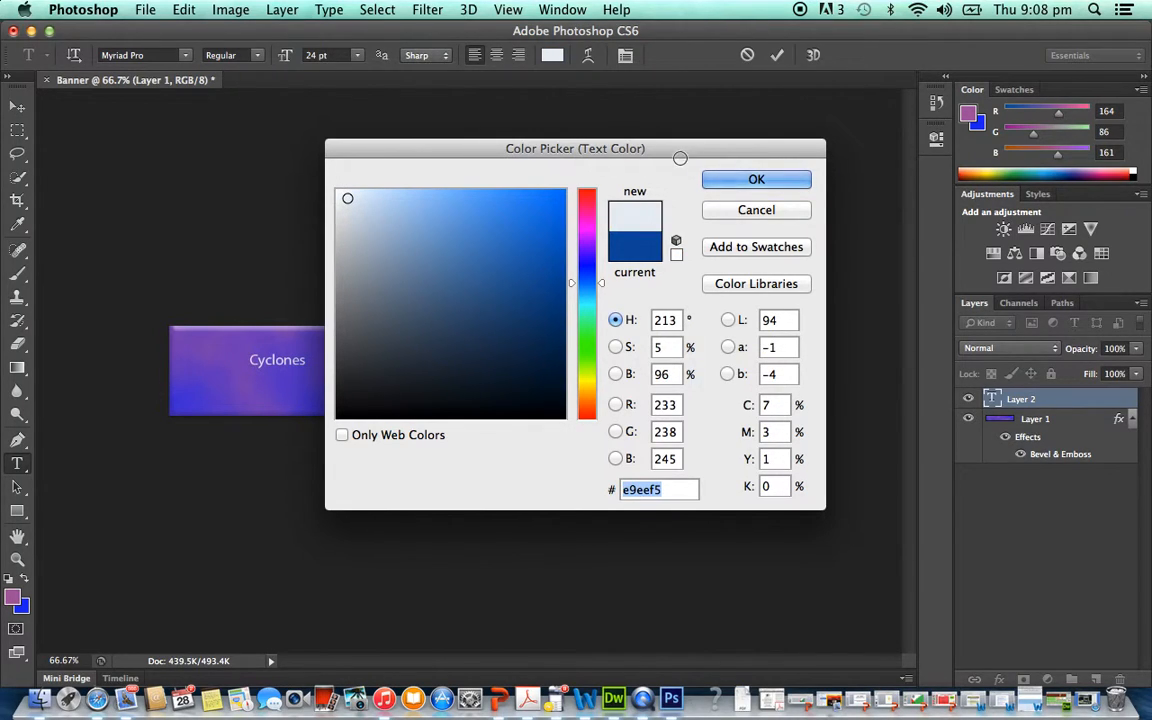
pyautogui.click(735, 183)
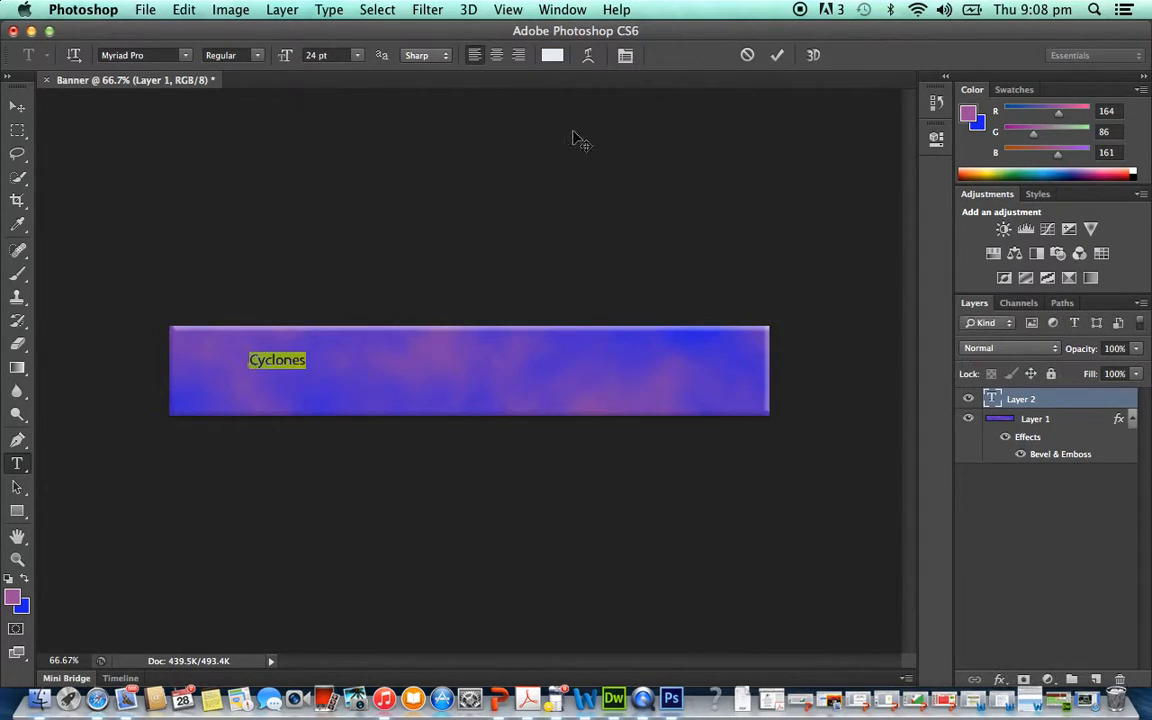
# - Change the font of the Cyclones text to Arial Black
pyautogui.click(183, 57)
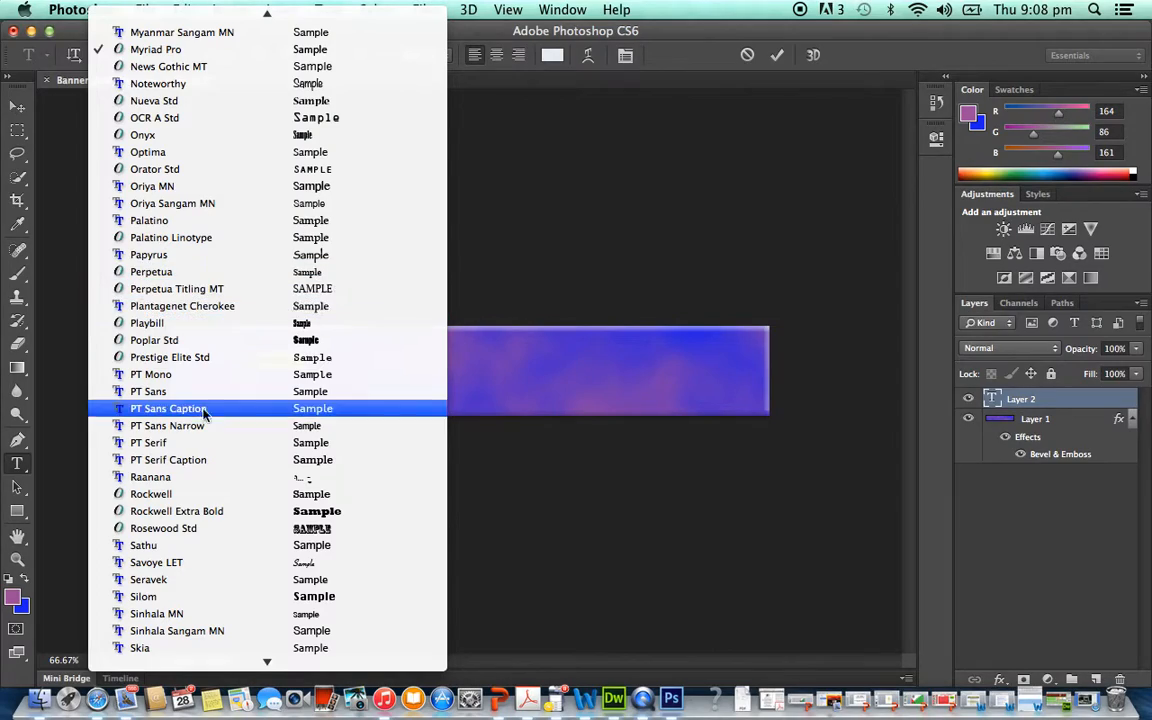
pyautogui.scroll(-10, 204, 412)
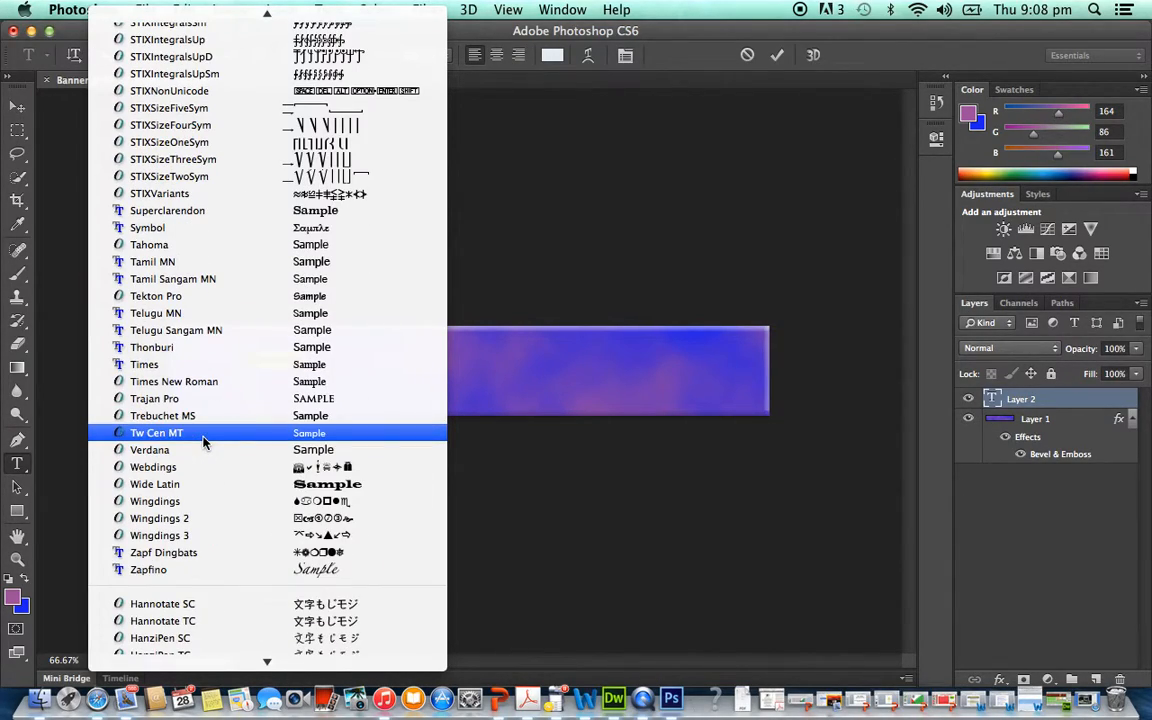
pyautogui.scroll(-5, 204, 442)
pyautogui.scroll(8, 204, 442)
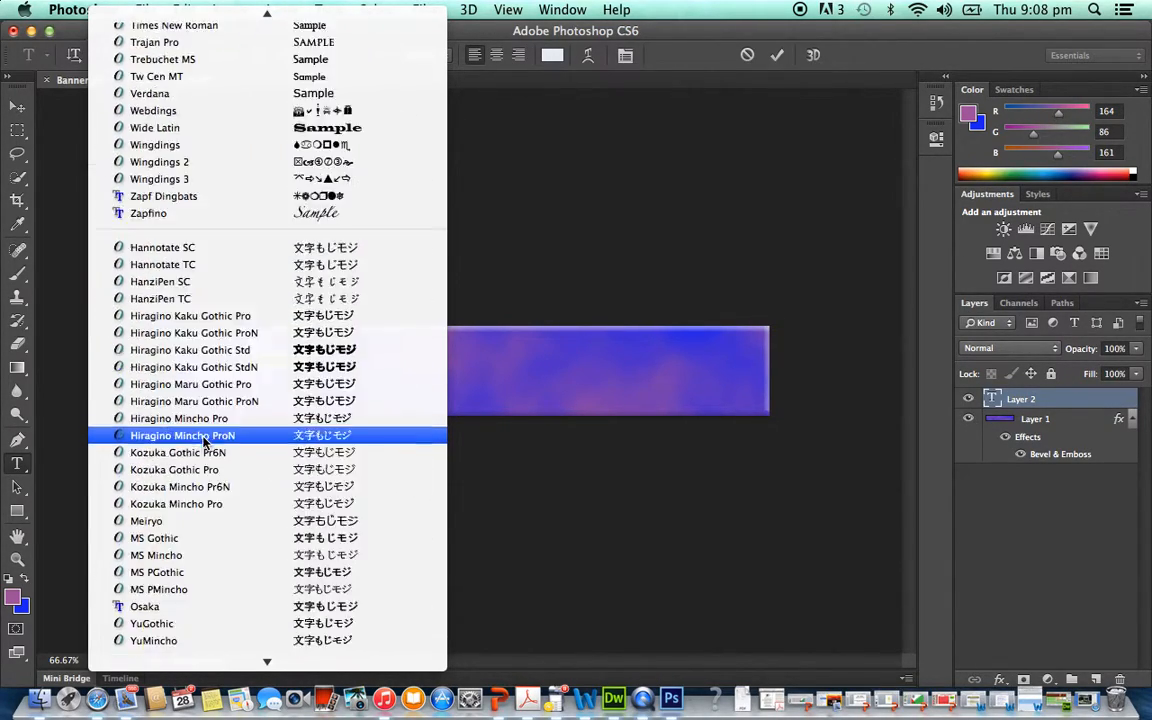
pyautogui.scroll(5, 204, 442)
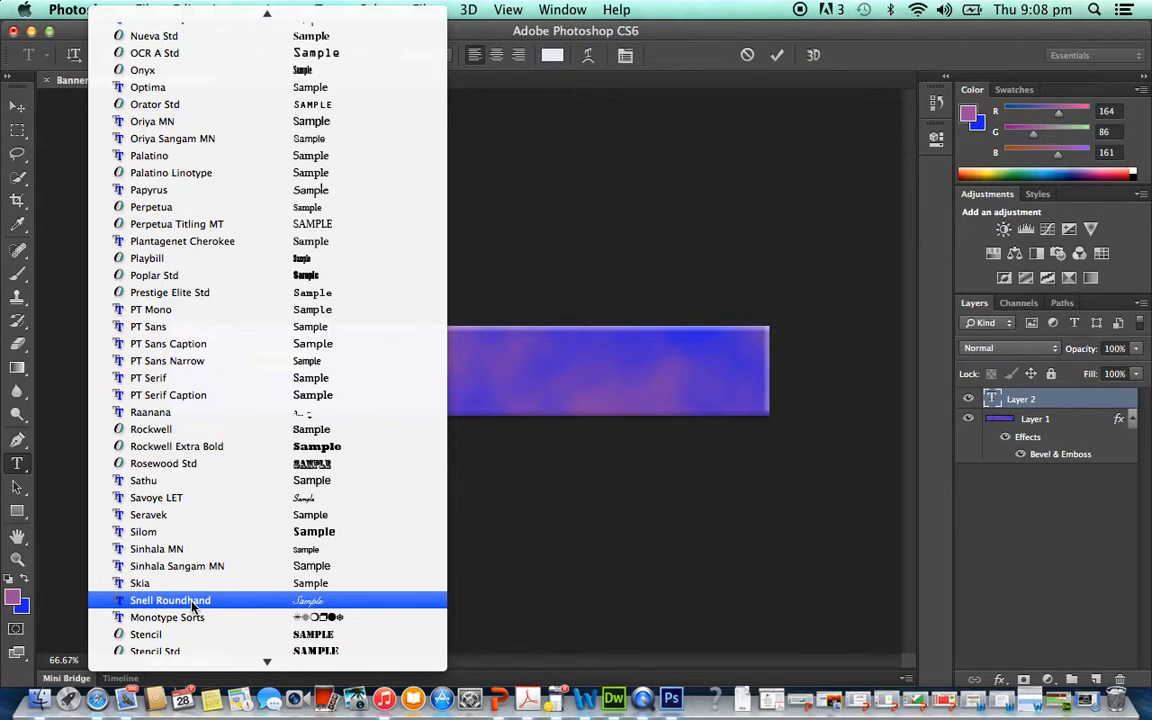
pyautogui.scroll(5, 283, 115)
pyautogui.scroll(8, 283, 118)
pyautogui.scroll(-5, 283, 118)
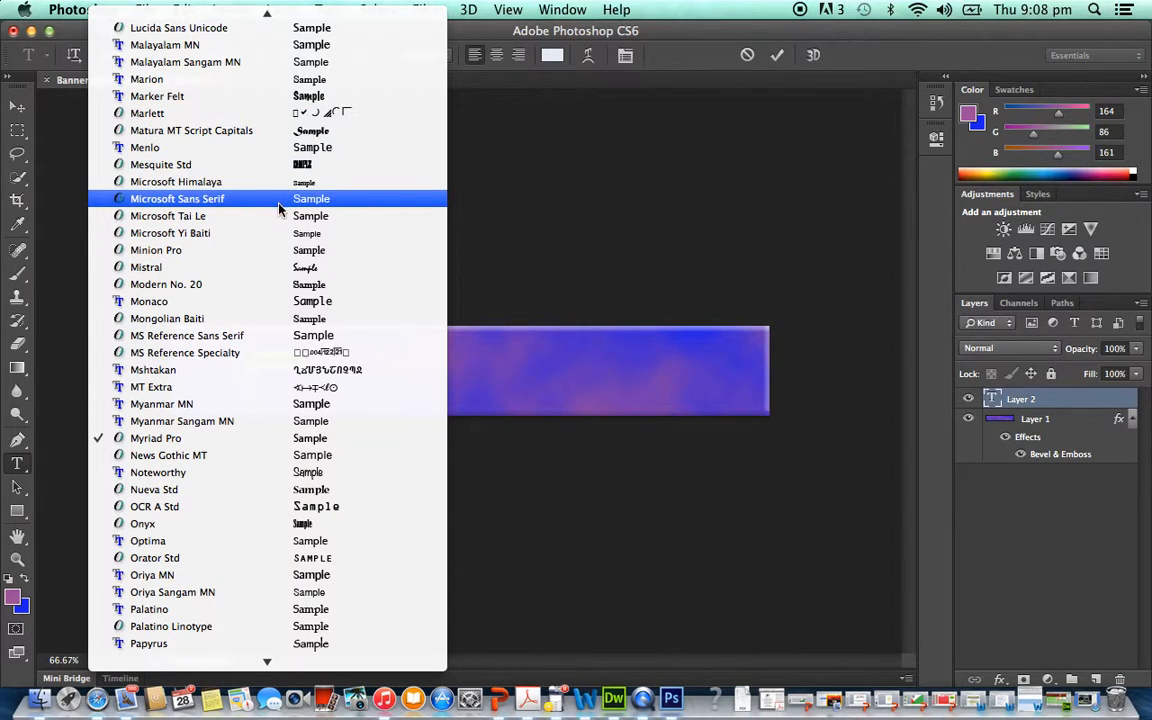
pyautogui.scroll(2, 277, 172)
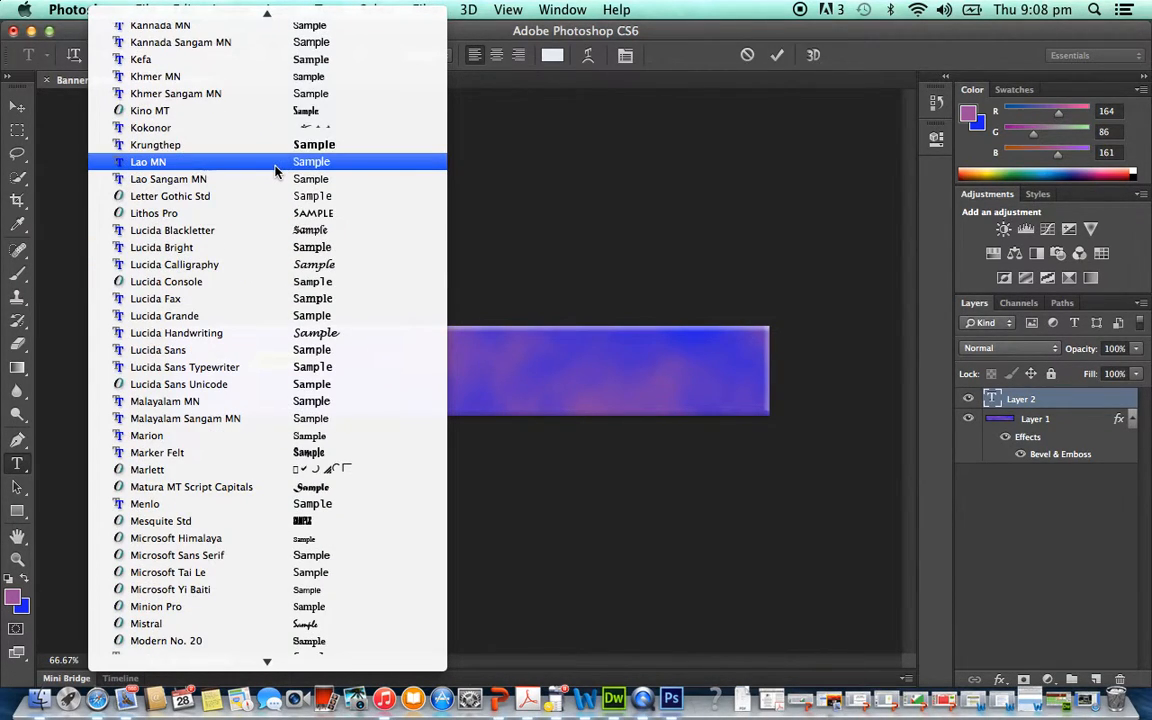
pyautogui.scroll(8, 280, 150)
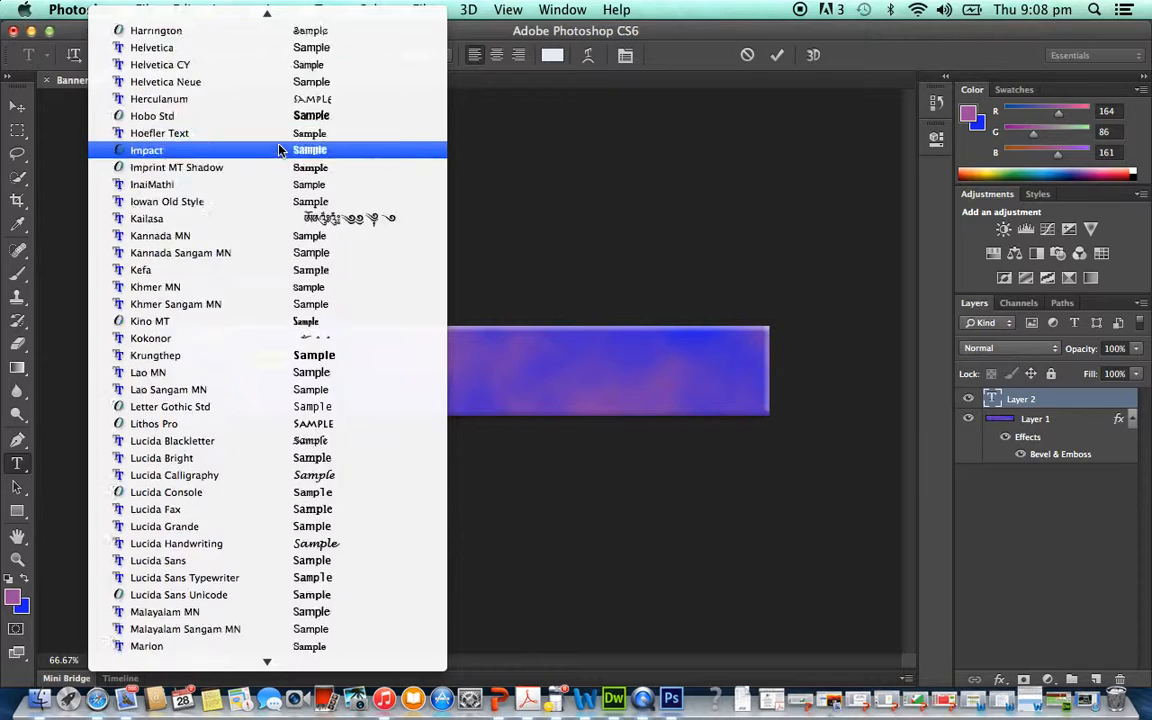
pyautogui.scroll(7, 280, 150)
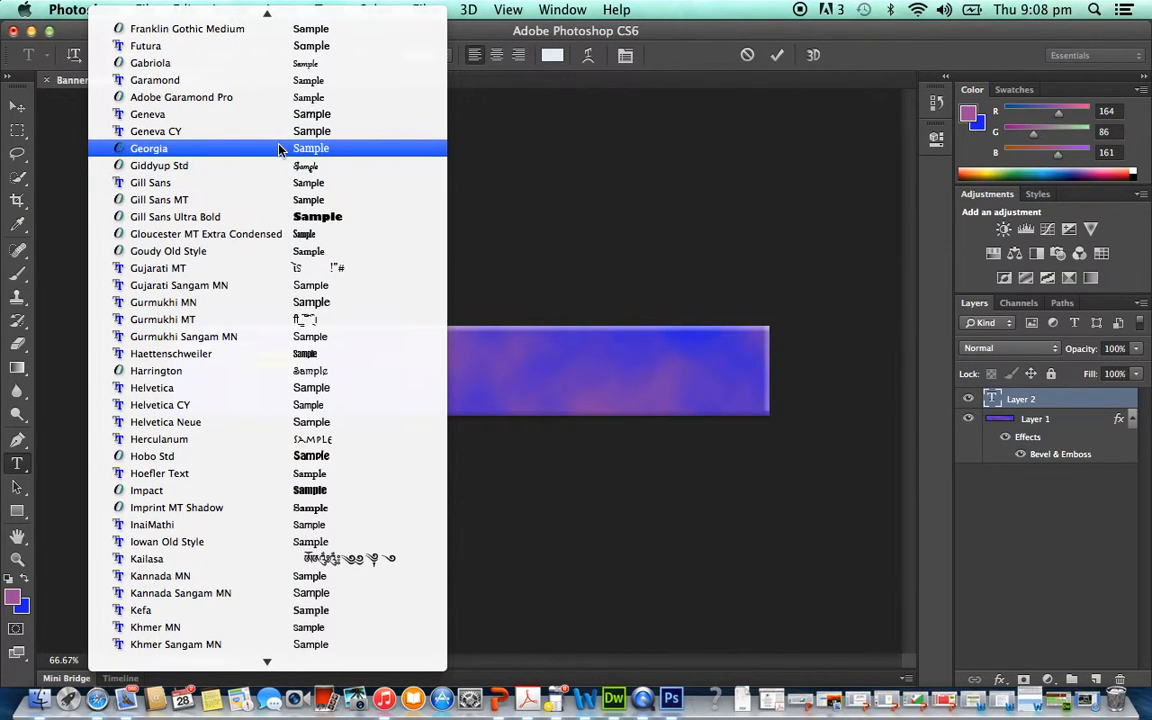
pyautogui.scroll(20, 280, 150)
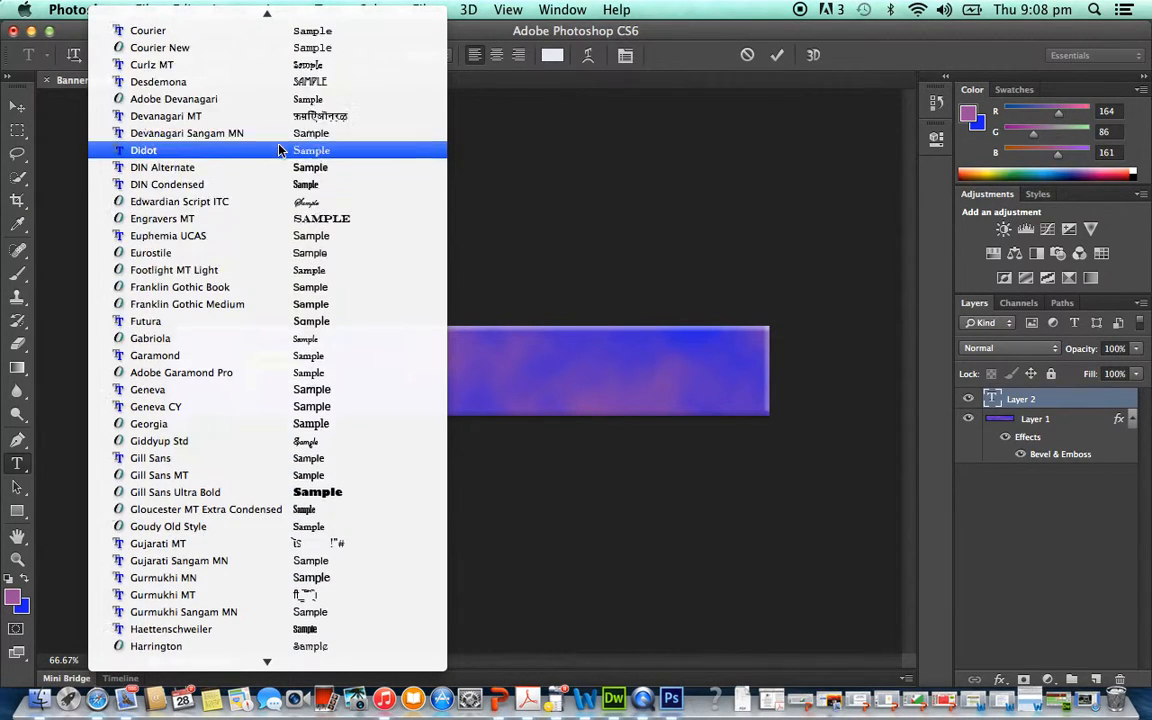
pyautogui.scroll(12, 280, 150)
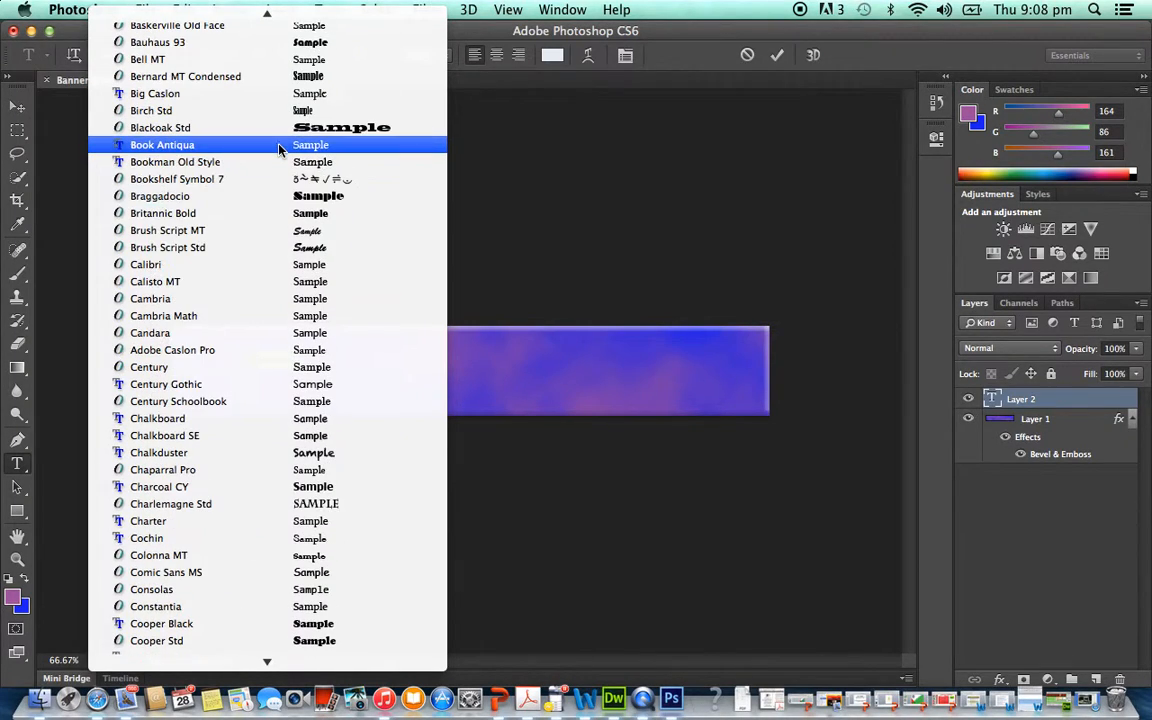
pyautogui.scroll(5, 280, 150)
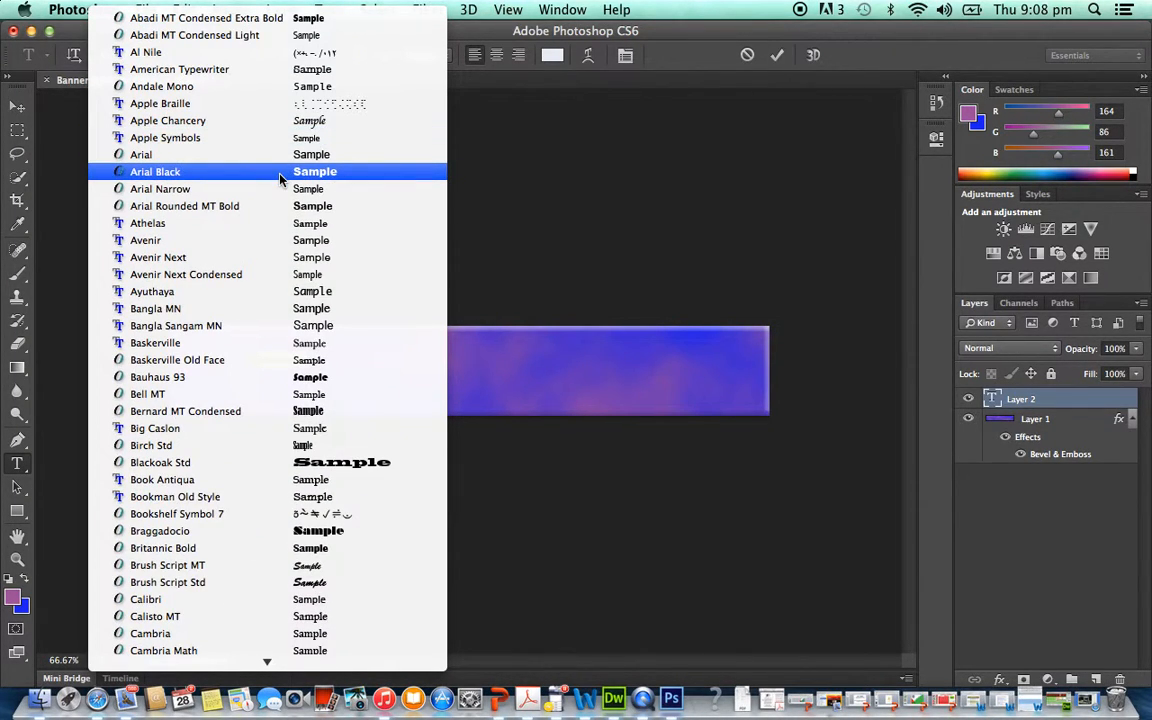
pyautogui.click(280, 178)
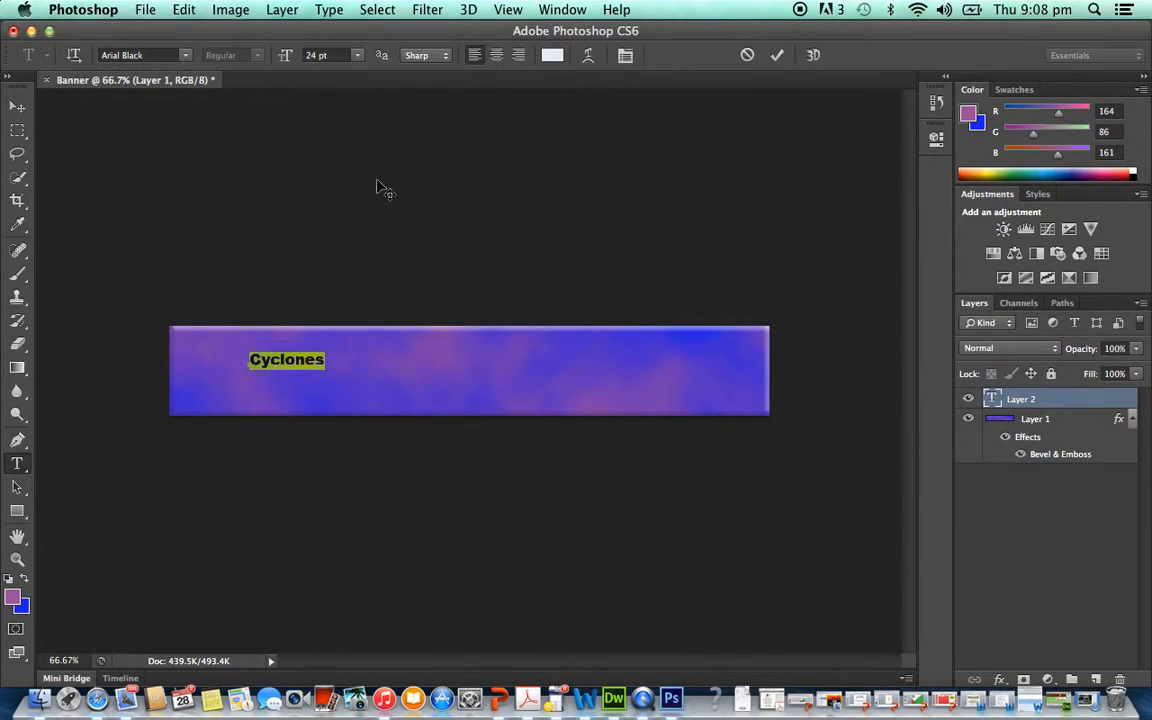
# - Enlarge the Cyclones text to 60 pt and deselect its letters
pyautogui.click(361, 60)
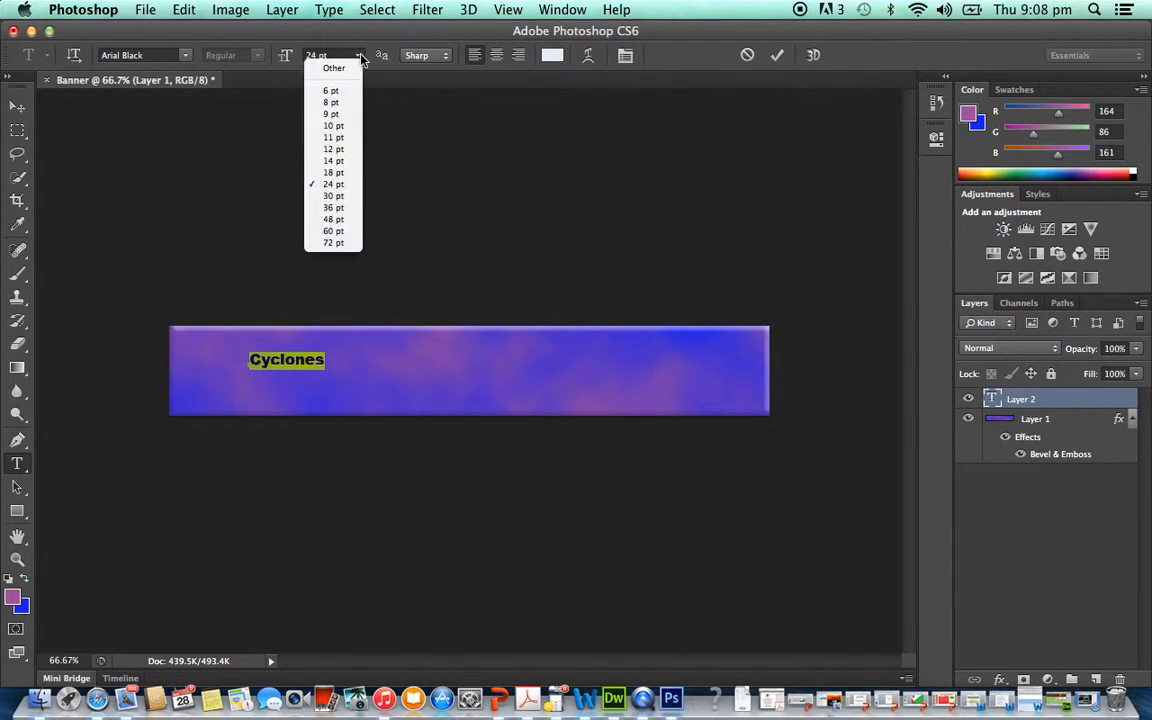
pyautogui.click(355, 218)
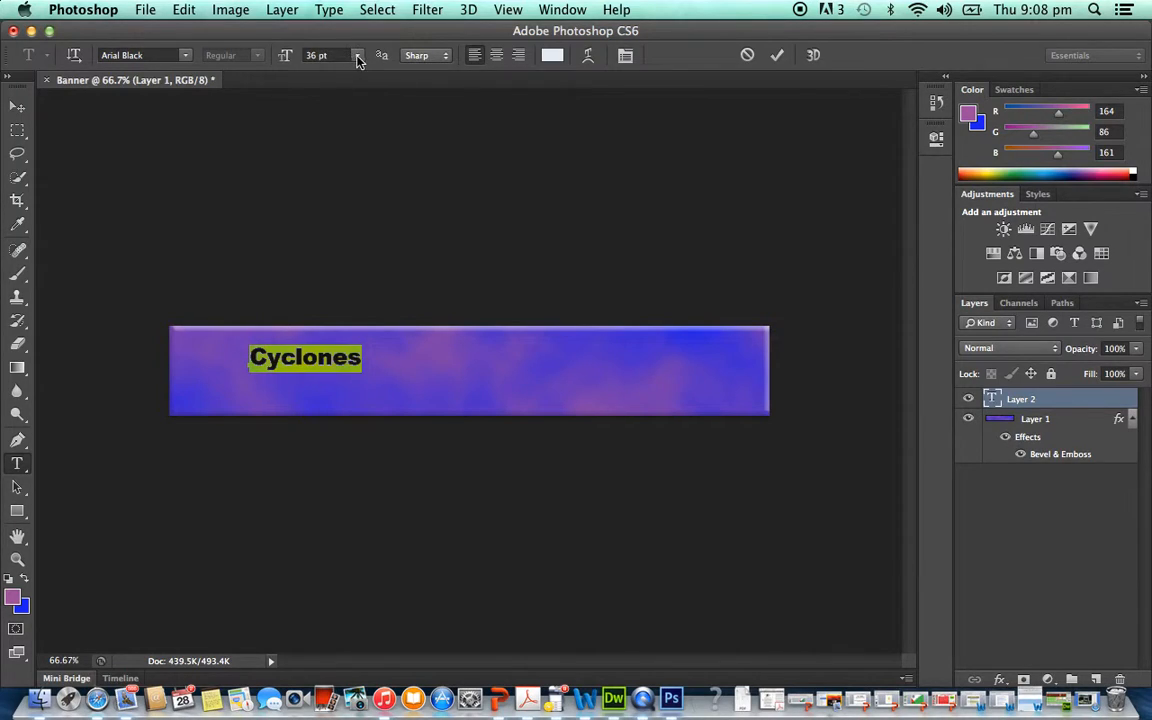
pyautogui.click(358, 60)
pyautogui.click(318, 209)
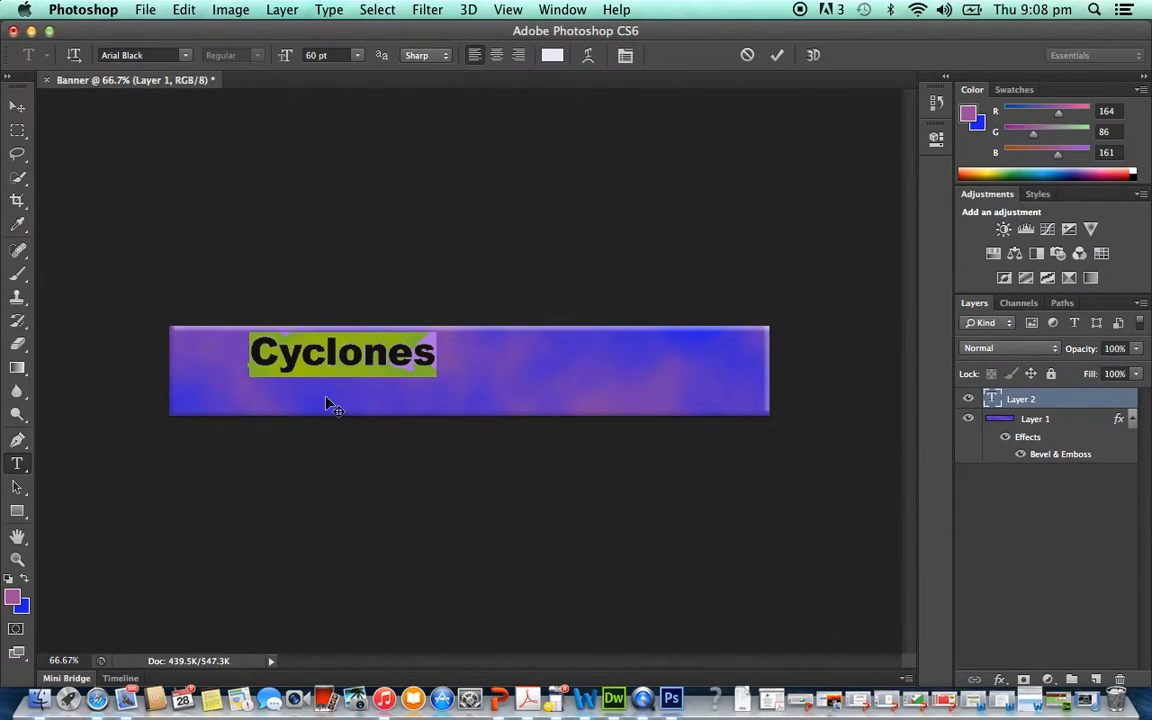
pyautogui.click(321, 354)
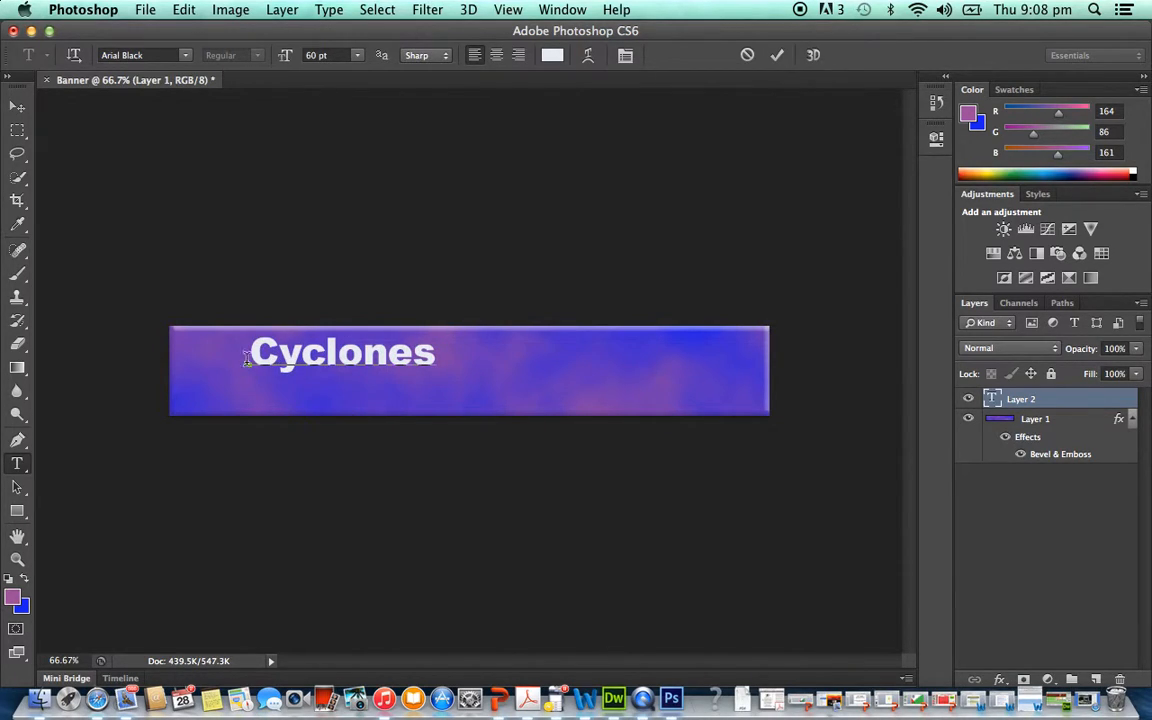
pyautogui.moveTo(242, 360); pyautogui.dragTo(410, 362)
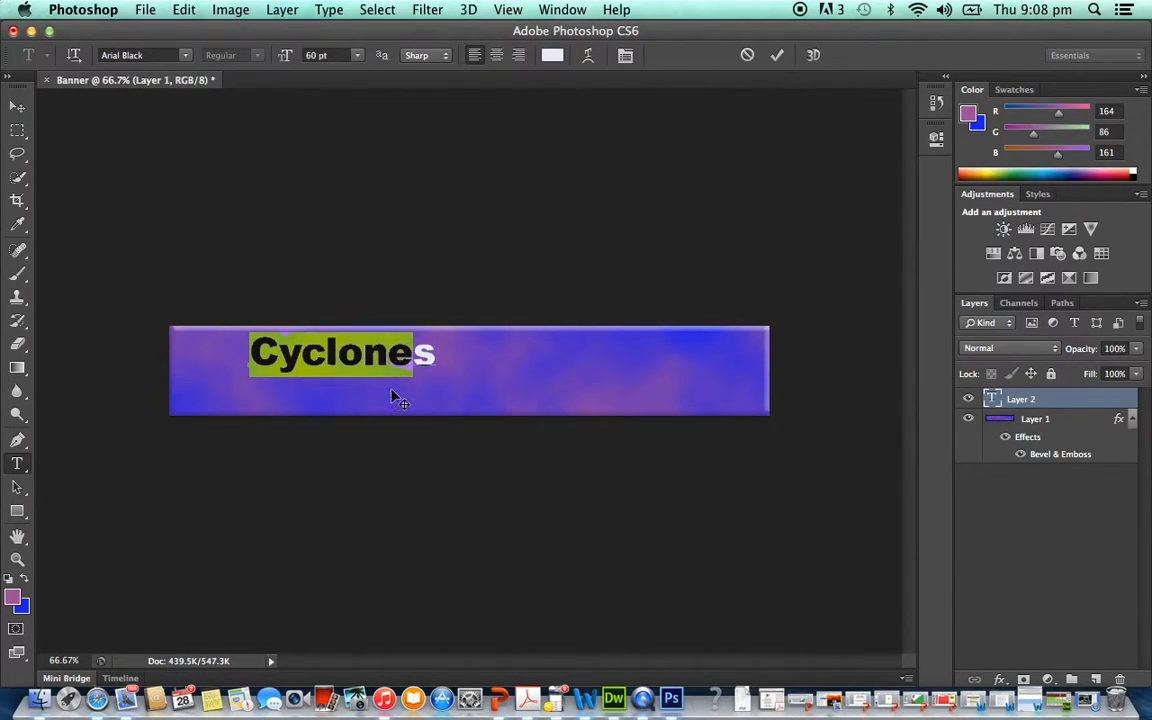
pyautogui.click(359, 355)
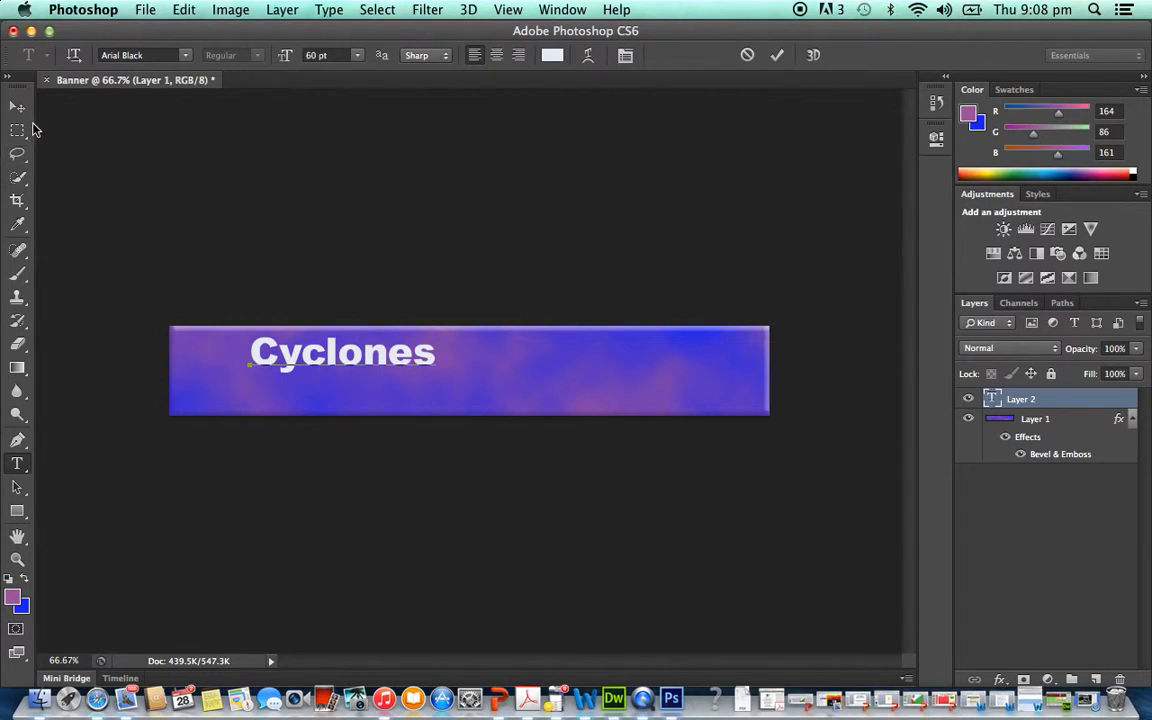
# - Move the Cyclones text to the centre of the banner
pyautogui.click(19, 111)
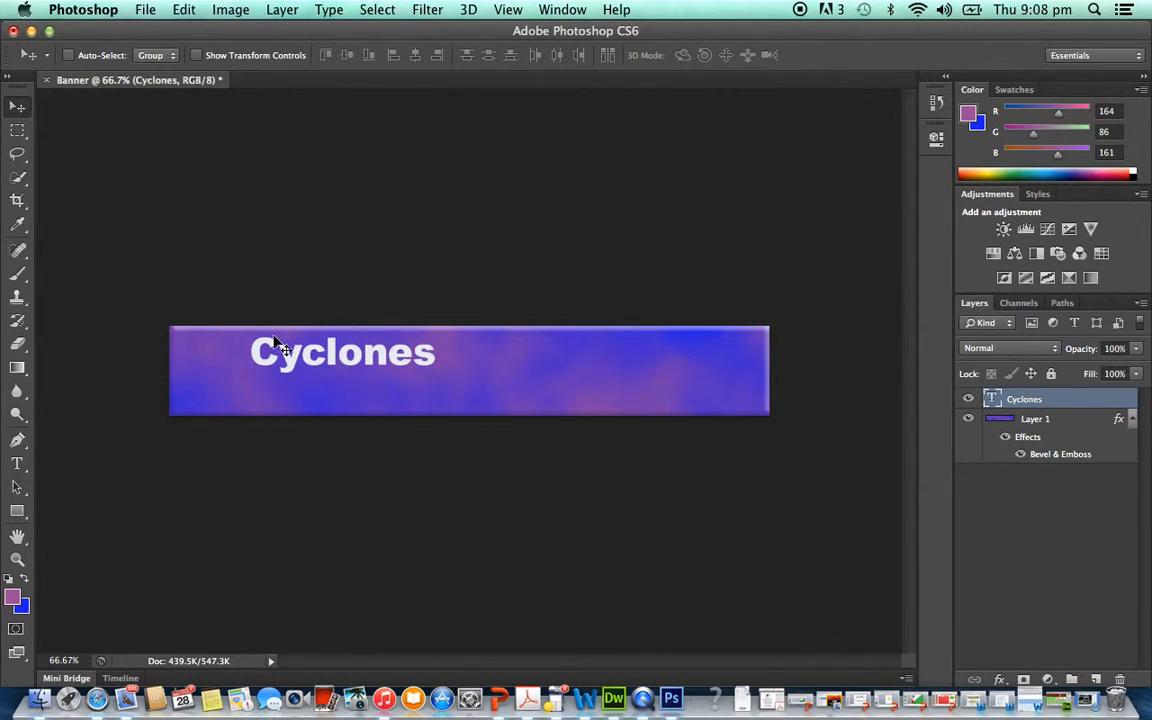
pyautogui.moveTo(293, 360); pyautogui.dragTo(424, 374)
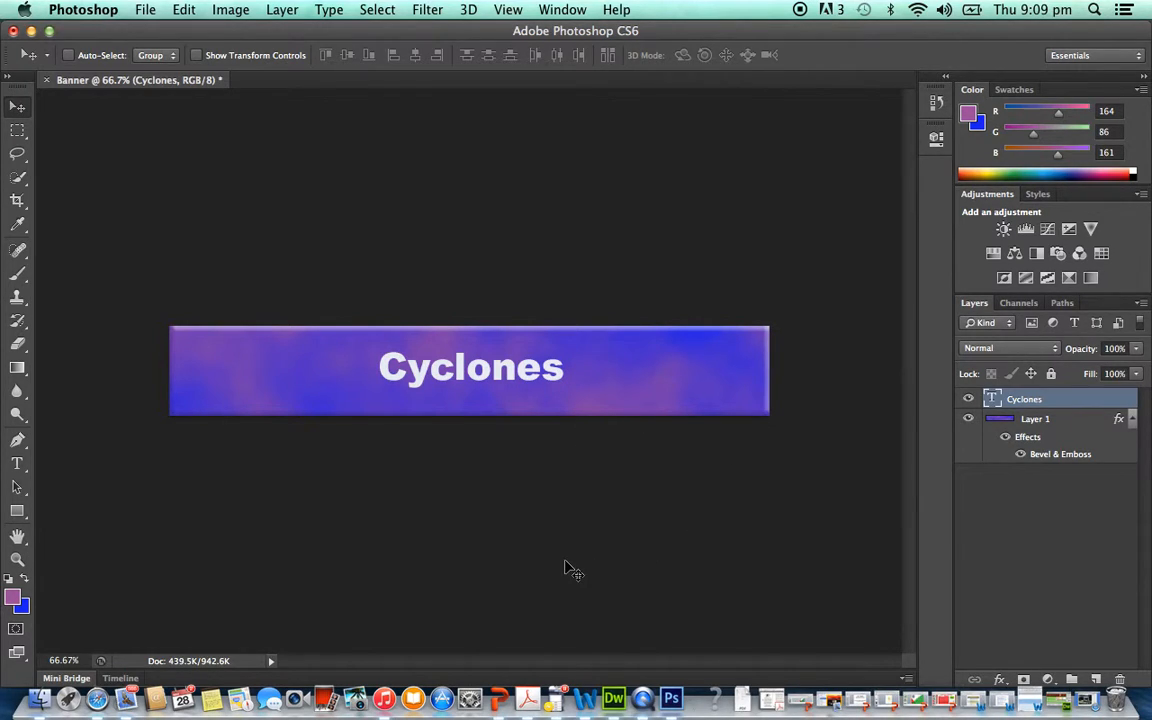
# - Switch to Safari and run a Google image search for "clouds" in a new tab
pyautogui.click(98, 700)
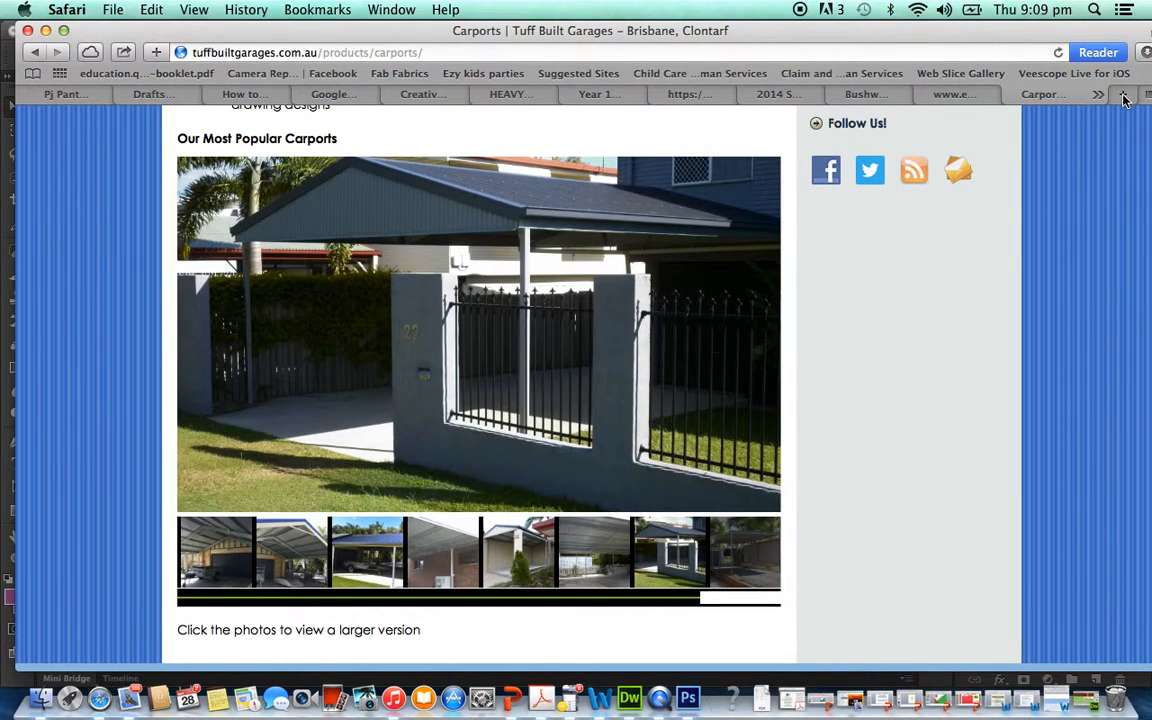
pyautogui.click(1123, 96)
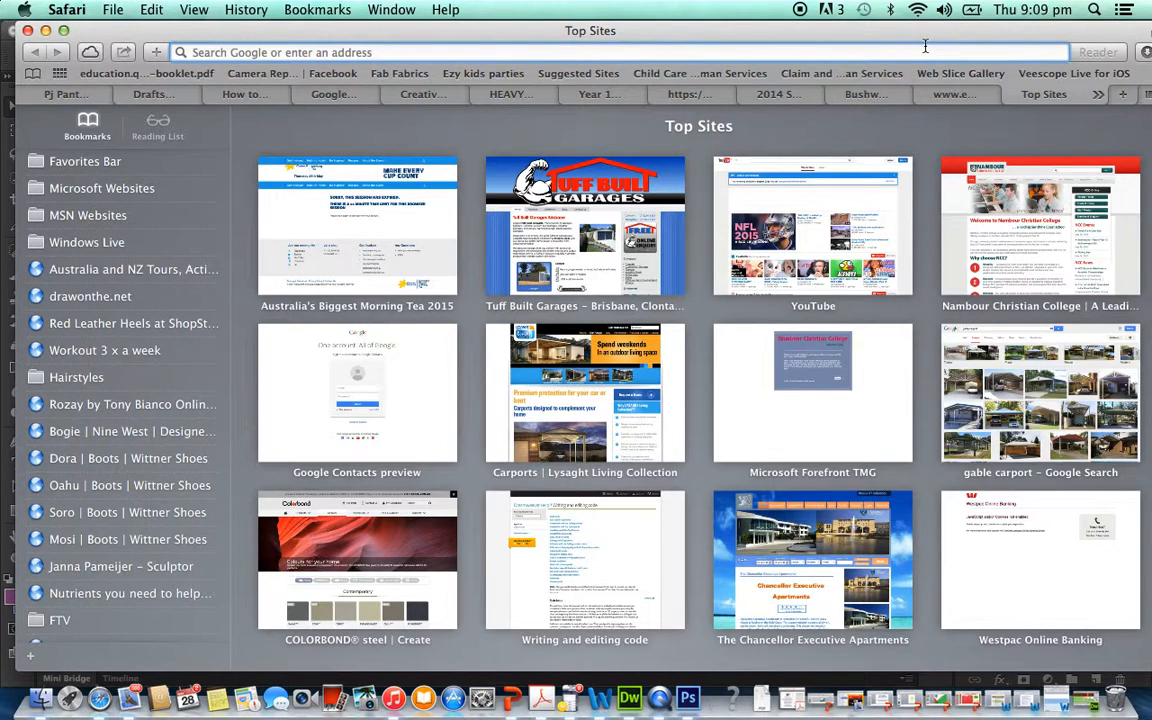
pyautogui.write('clouds')
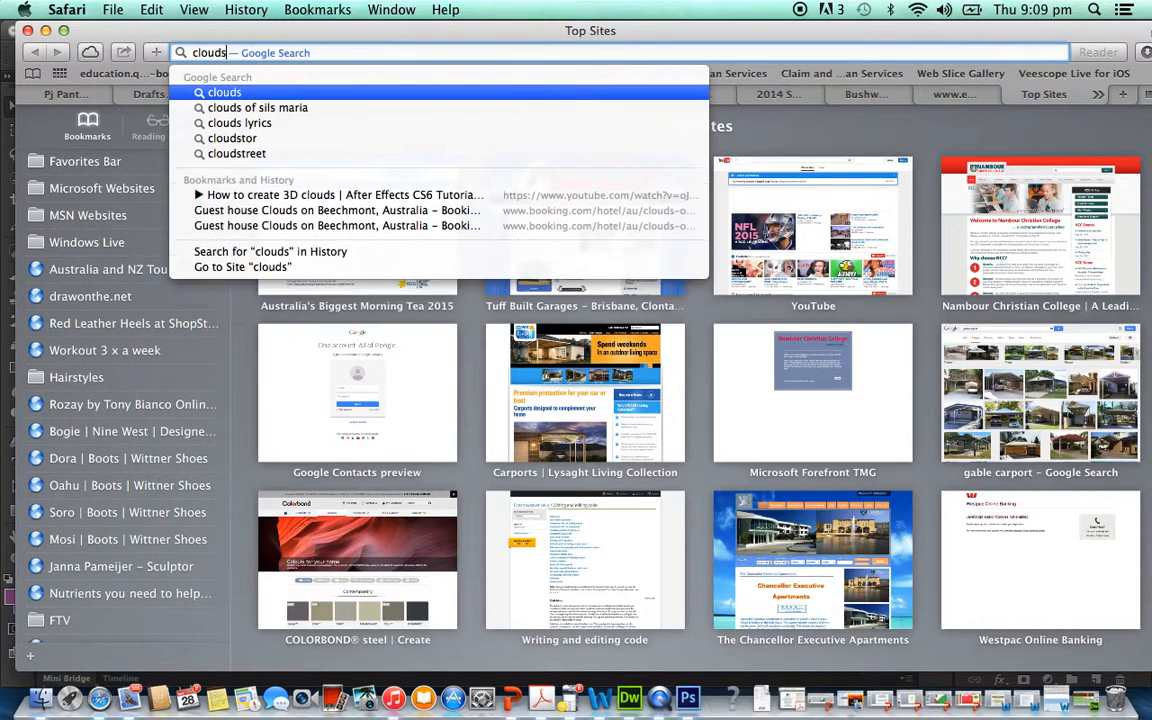
pyautogui.press('Return')
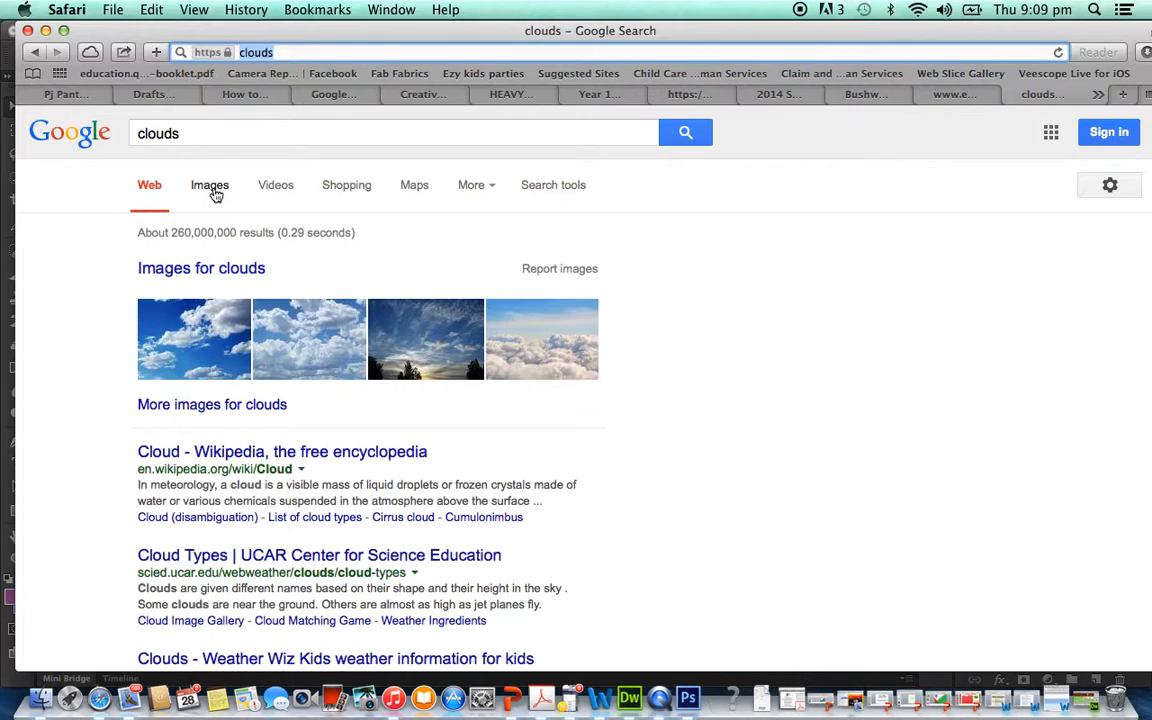
pyautogui.click(213, 190)
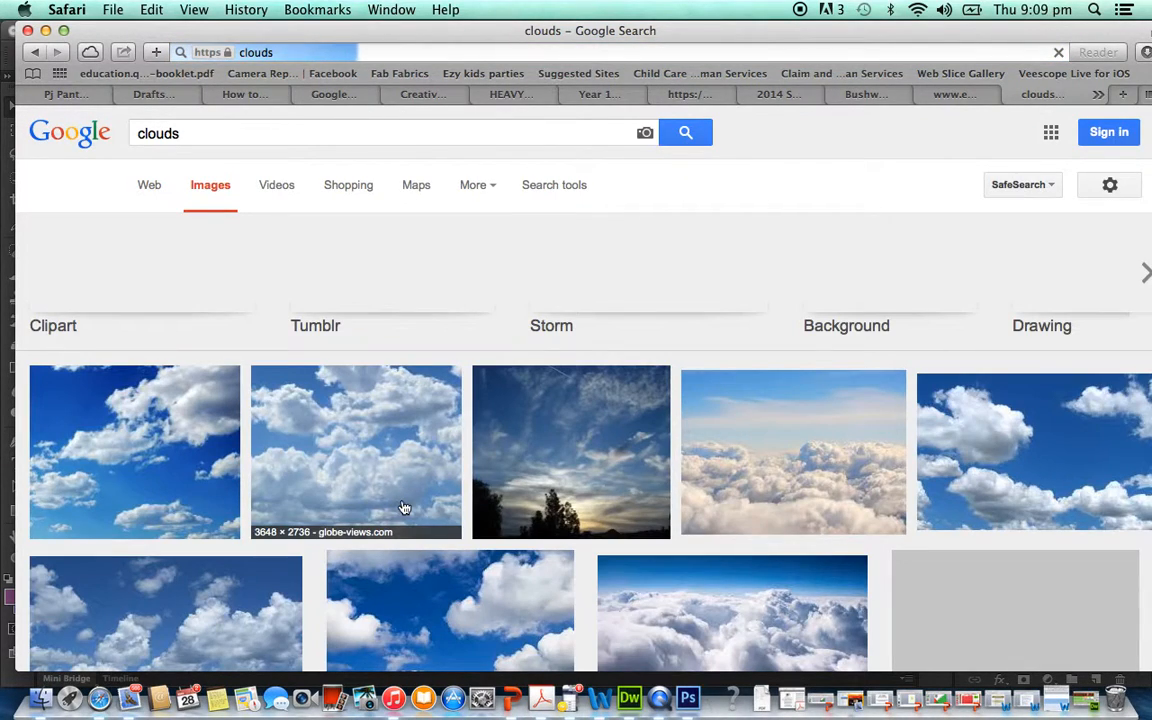
# - Preview the dark blue 1680 × 1050 clouds picture from e-tote-kala.blogspot.com and save it as Clouds in the WEBSITE folder
pyautogui.scroll(-5, 404, 508)
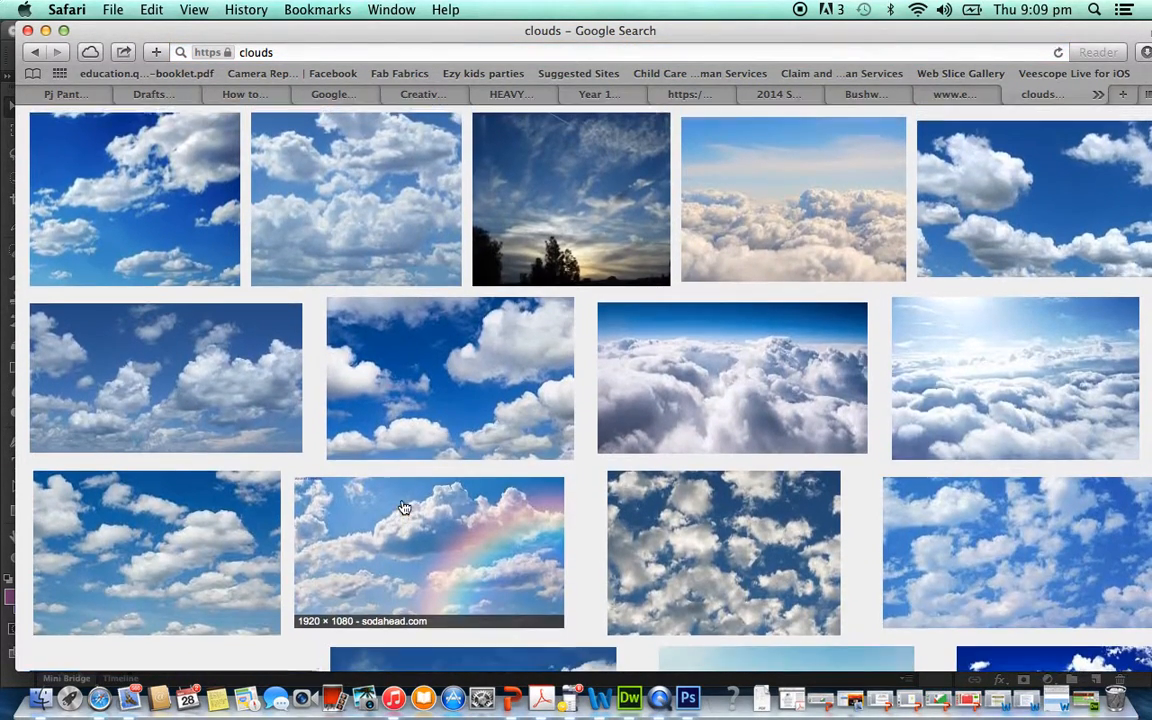
pyautogui.scroll(-6, 404, 508)
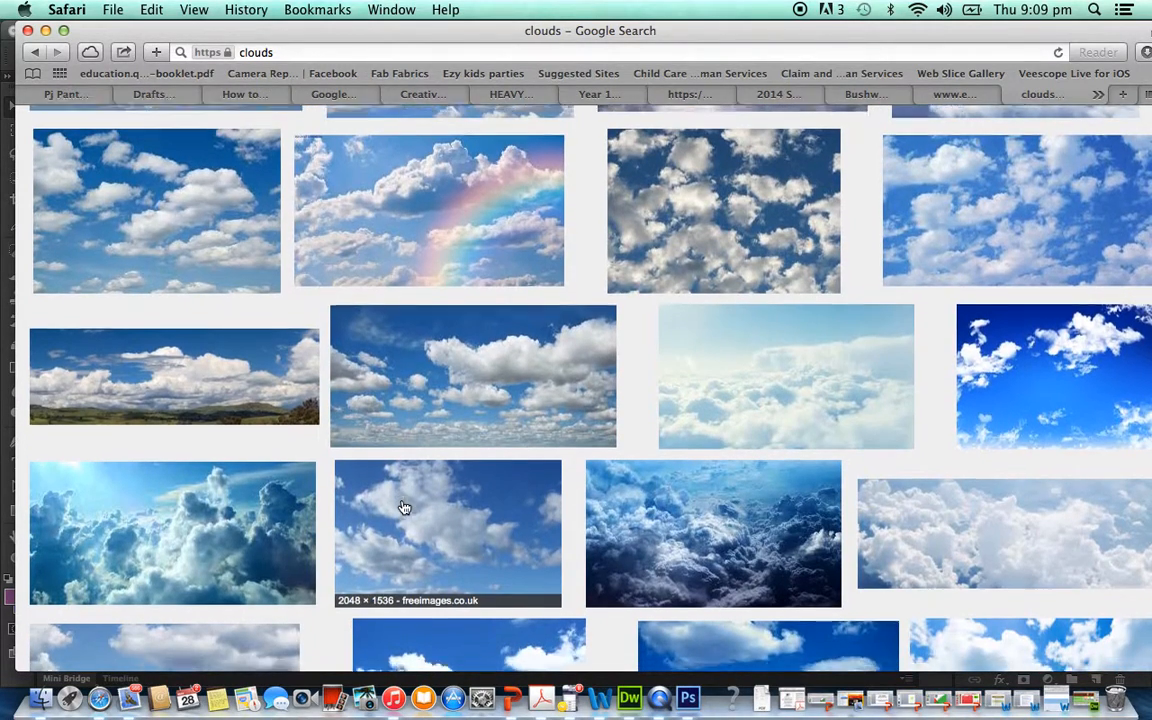
pyautogui.scroll(-5, 404, 508)
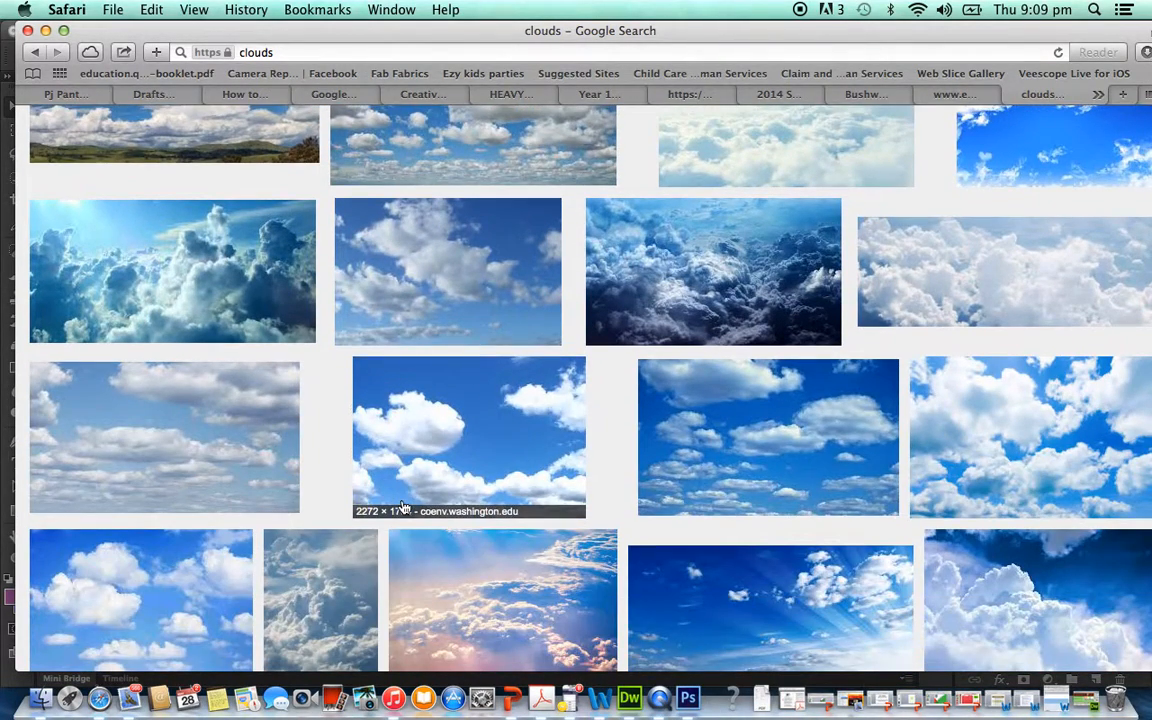
pyautogui.click(702, 298)
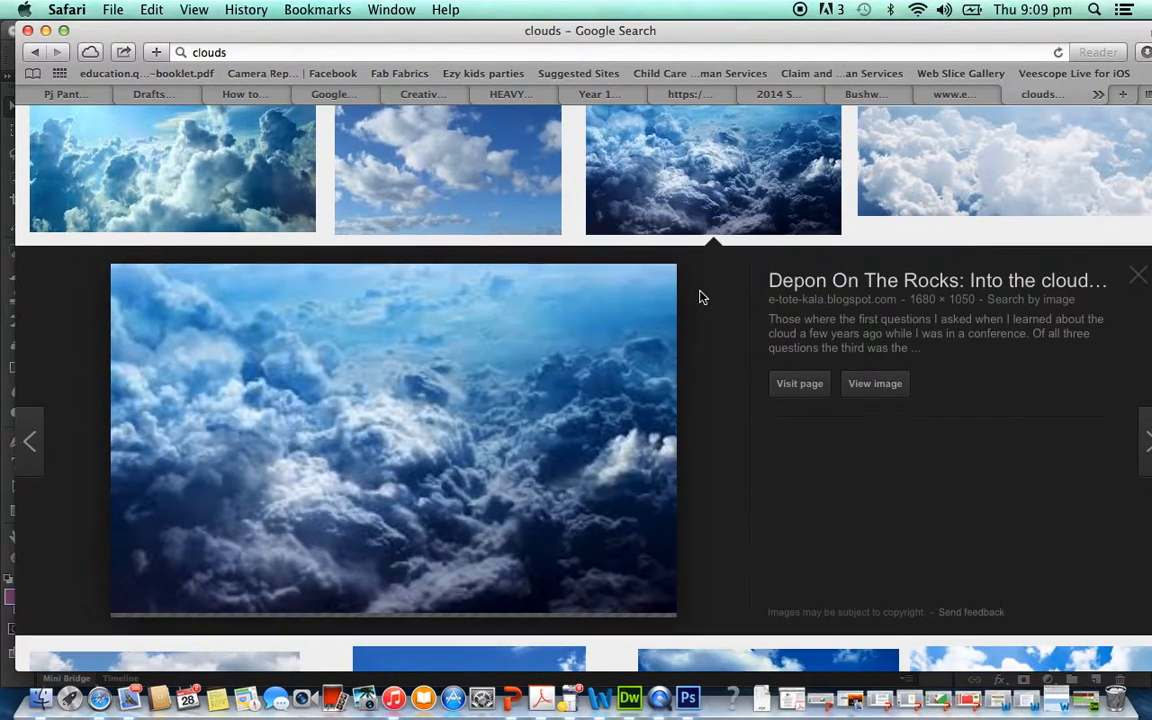
pyautogui.rightClick(370, 470)
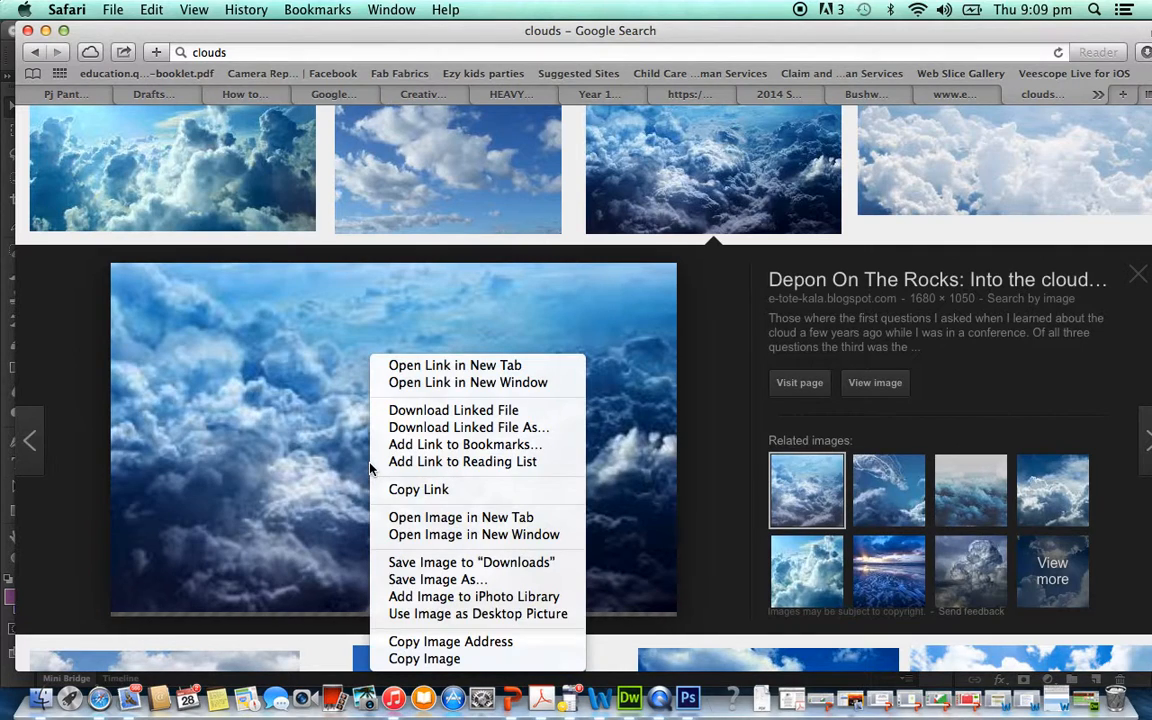
pyautogui.click(387, 578)
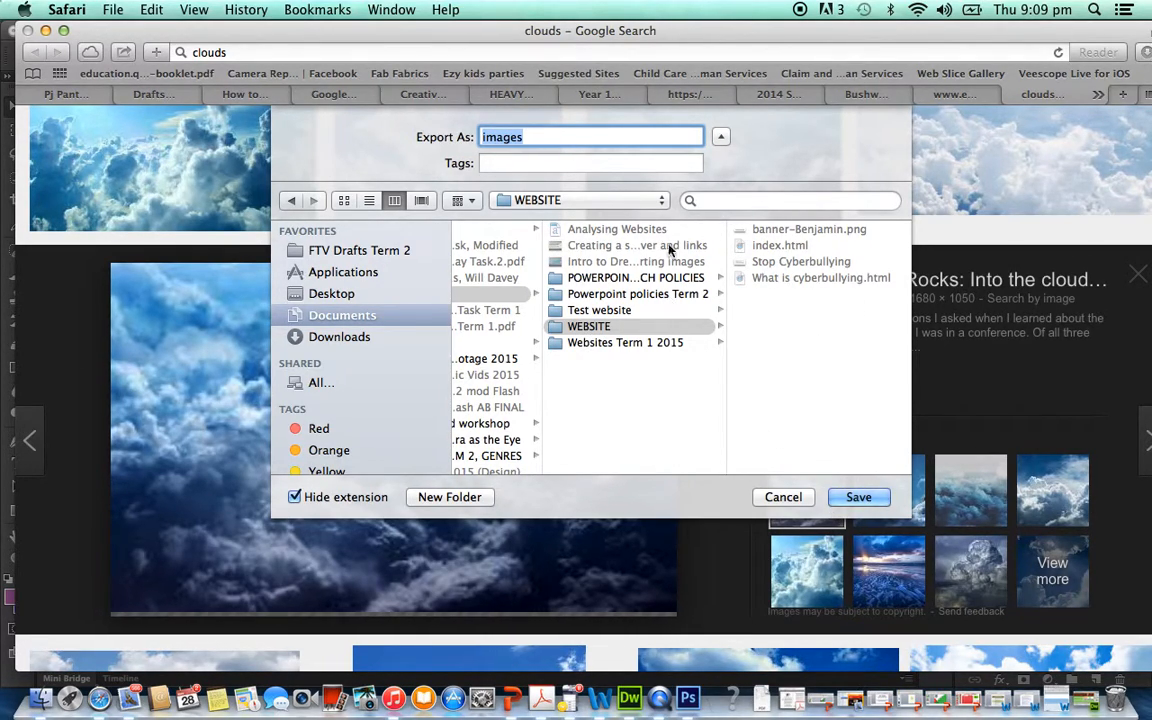
pyautogui.write('Clouds')
pyautogui.press('Return')
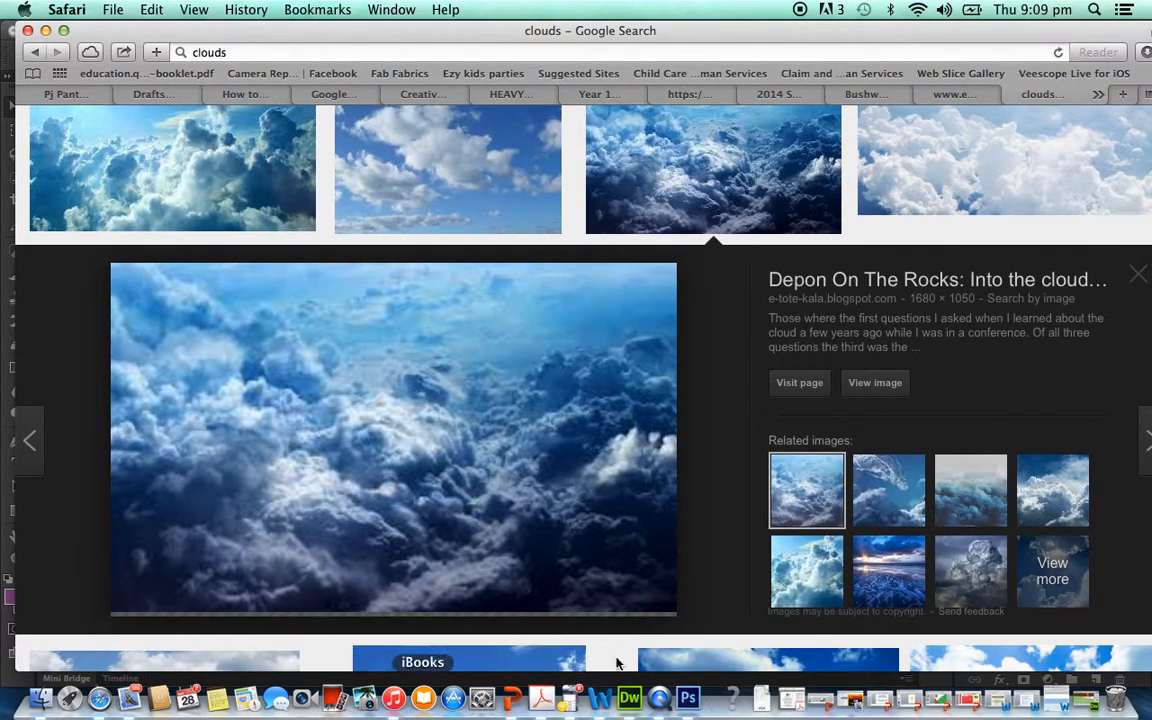
# - Switch back to Photoshop and open the Clouds image from the WEBSITE folder inside Documents > 7COMM
pyautogui.click(688, 700)
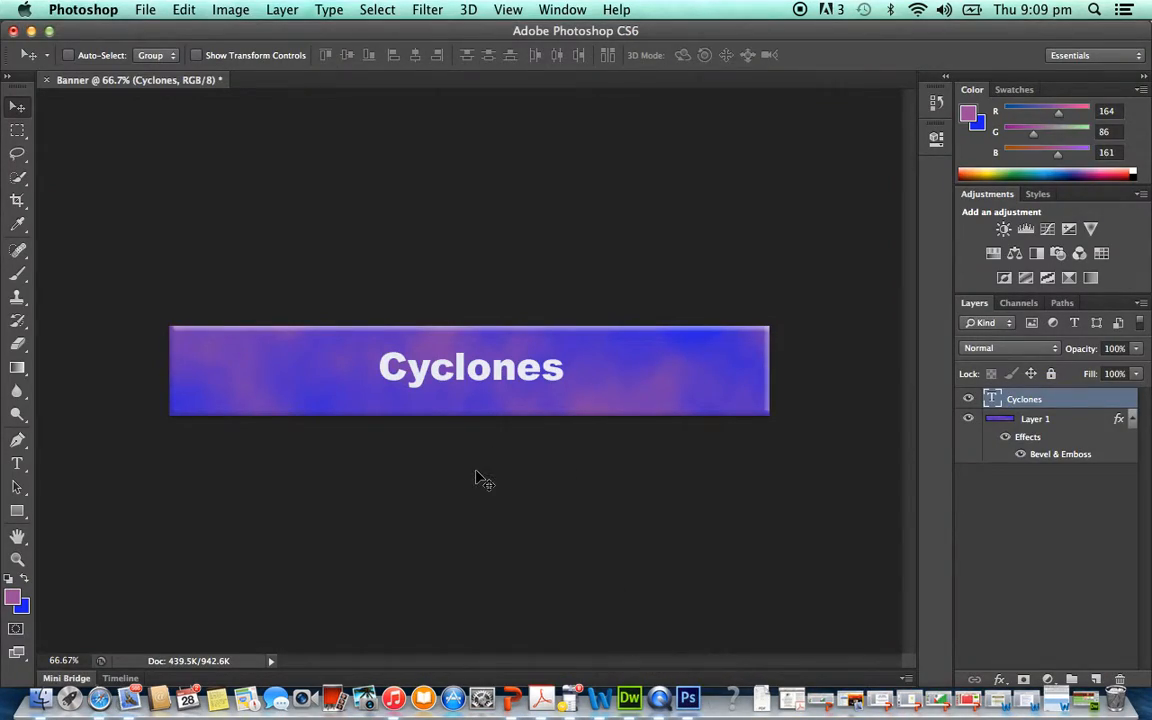
pyautogui.click(147, 12)
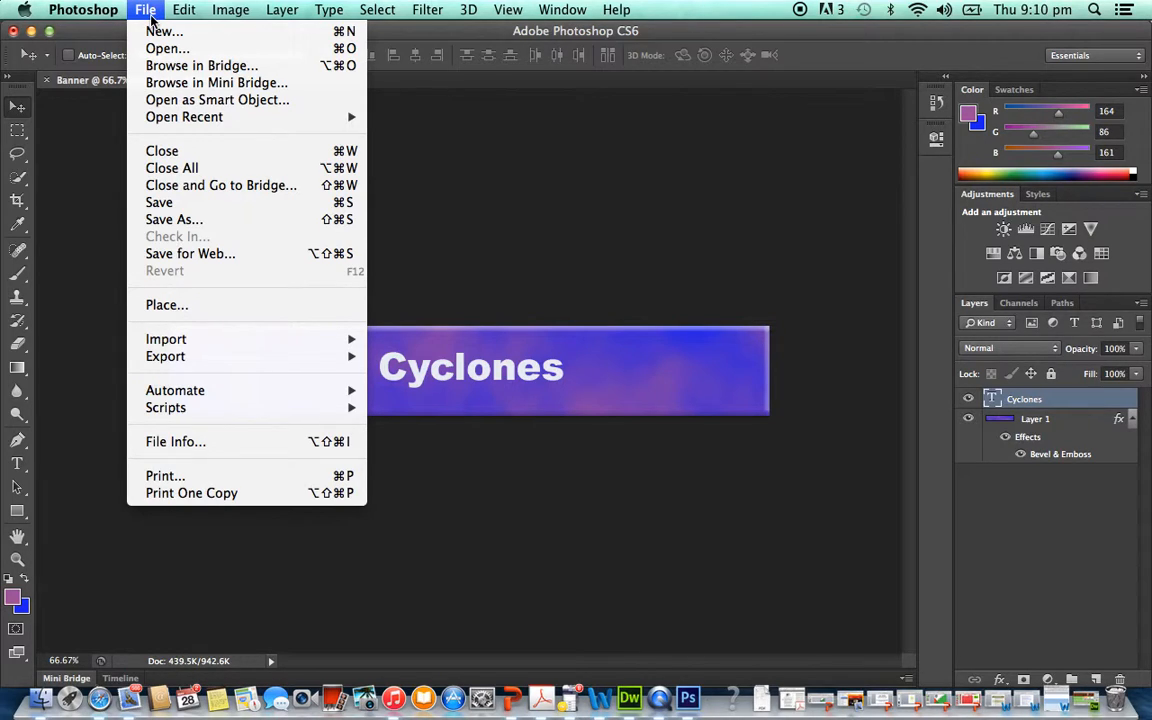
pyautogui.click(163, 48)
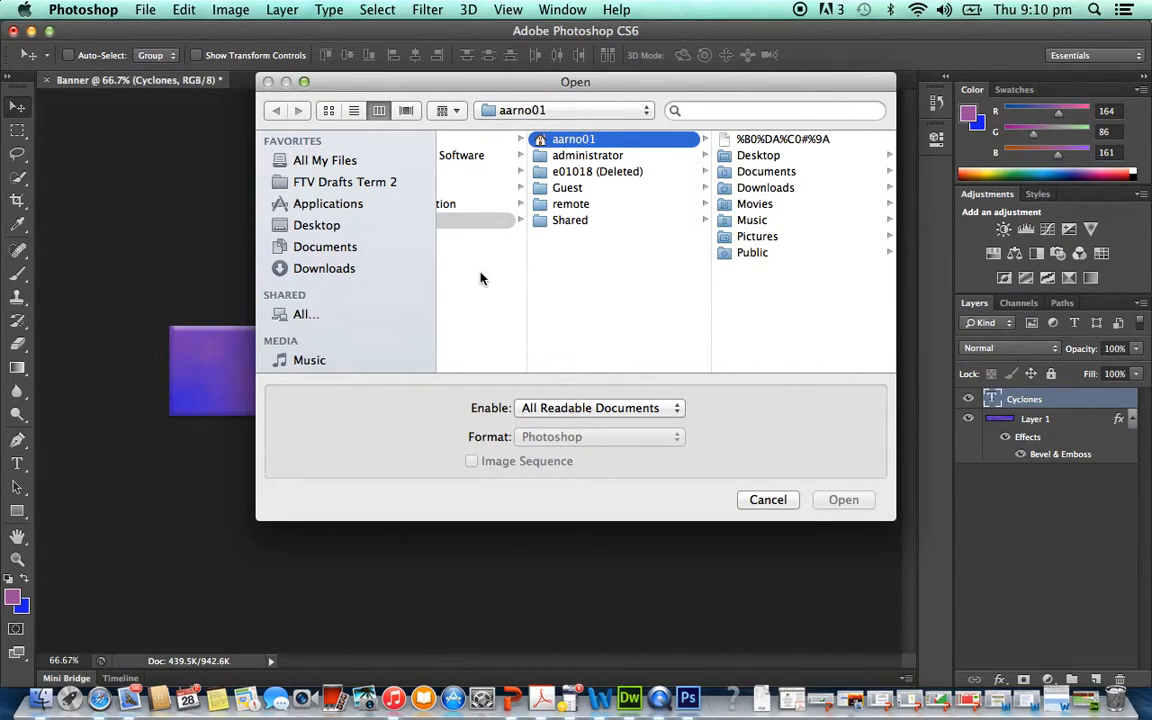
pyautogui.click(345, 250)
pyautogui.click(490, 204)
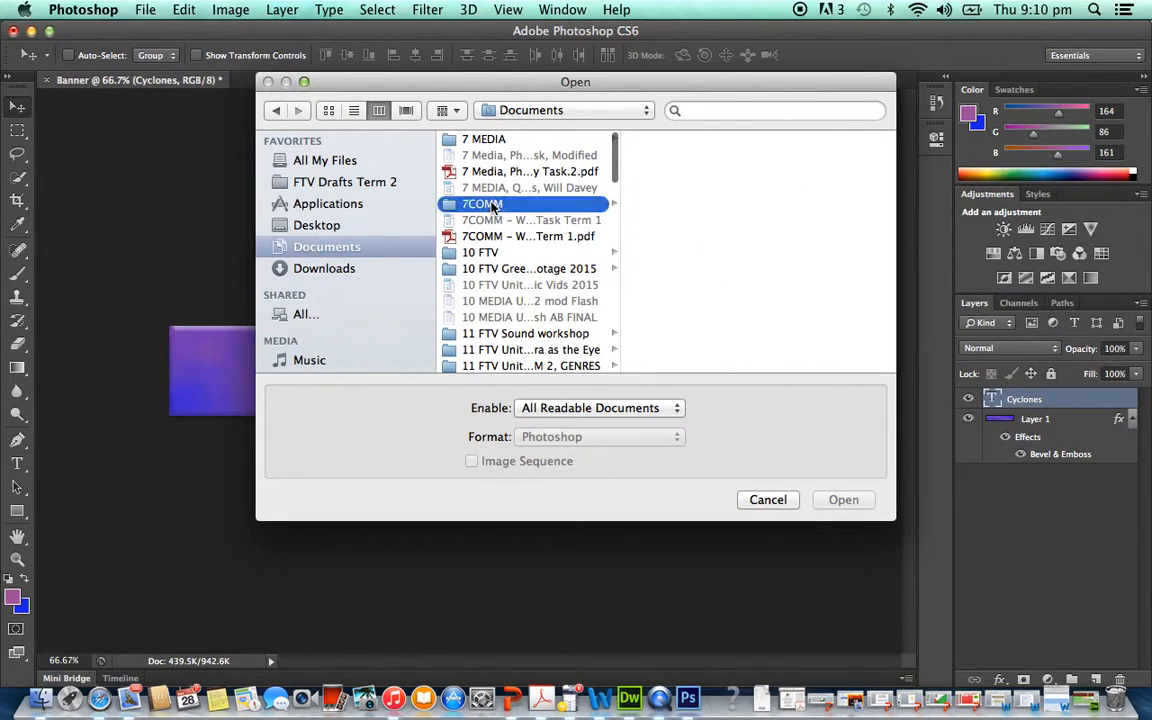
pyautogui.click(666, 237)
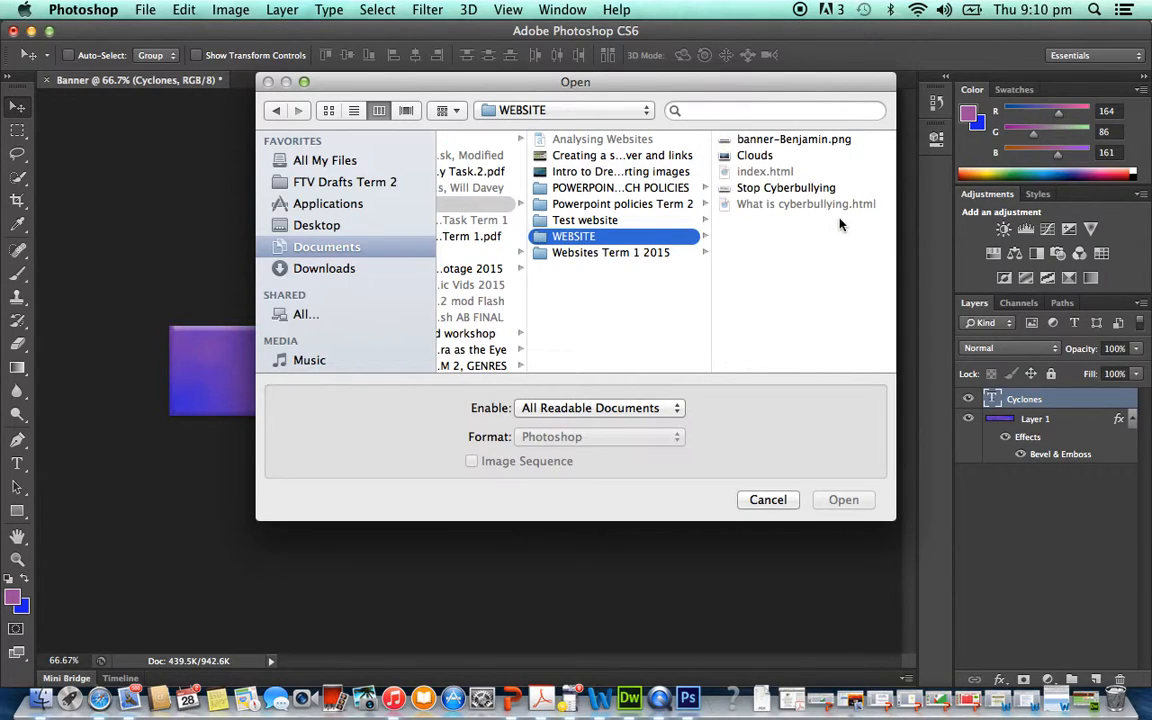
pyautogui.click(750, 155)
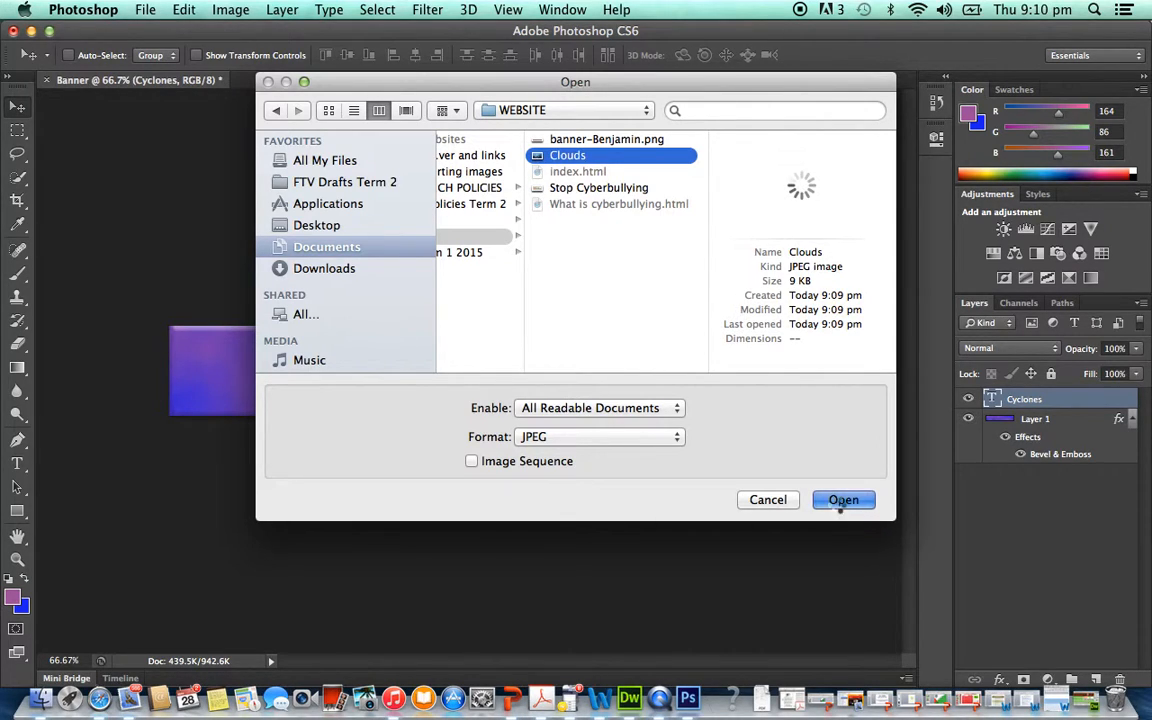
pyautogui.click(840, 500)
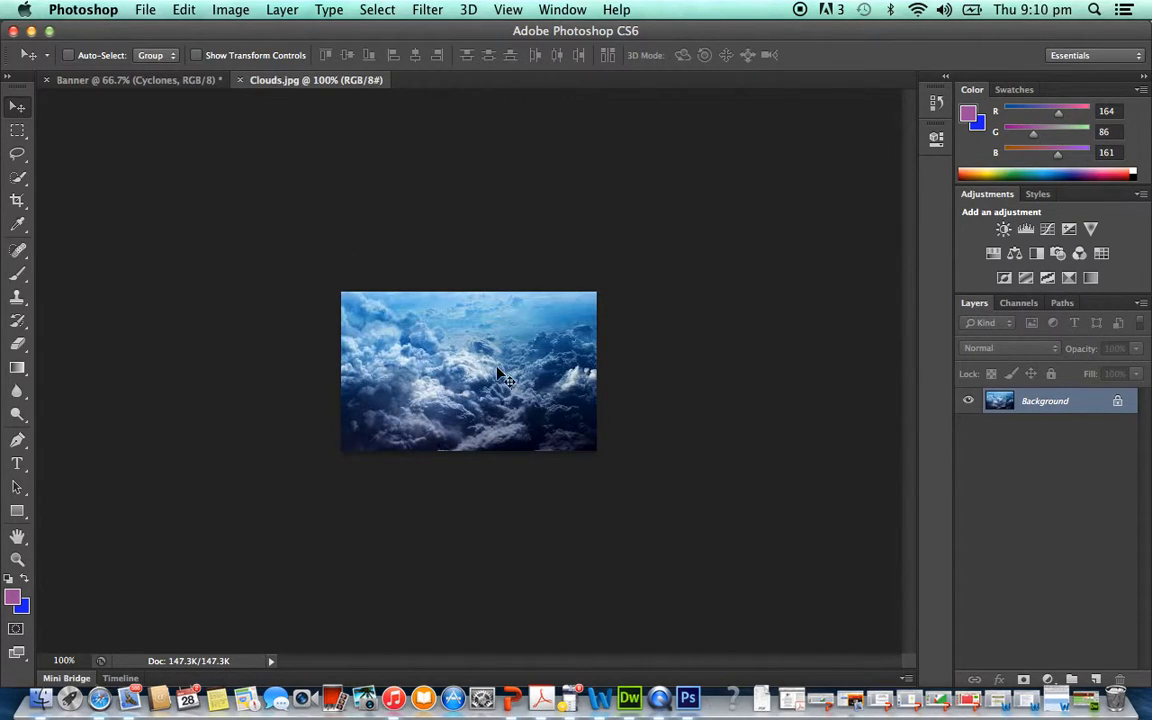
# - Copy the entire Clouds.jpg picture and paste it into the Banner document as a new layer
pyautogui.click(200, 82)
pyautogui.click(293, 83)
pyautogui.press('super+a')
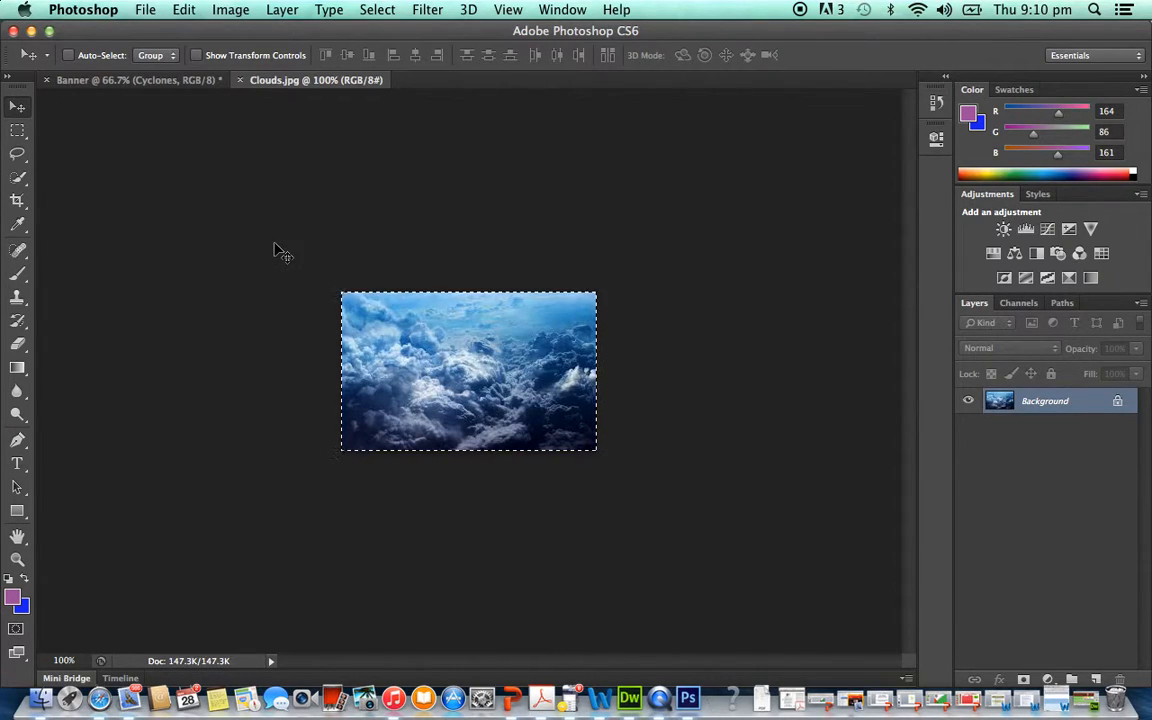
pyautogui.click(160, 80)
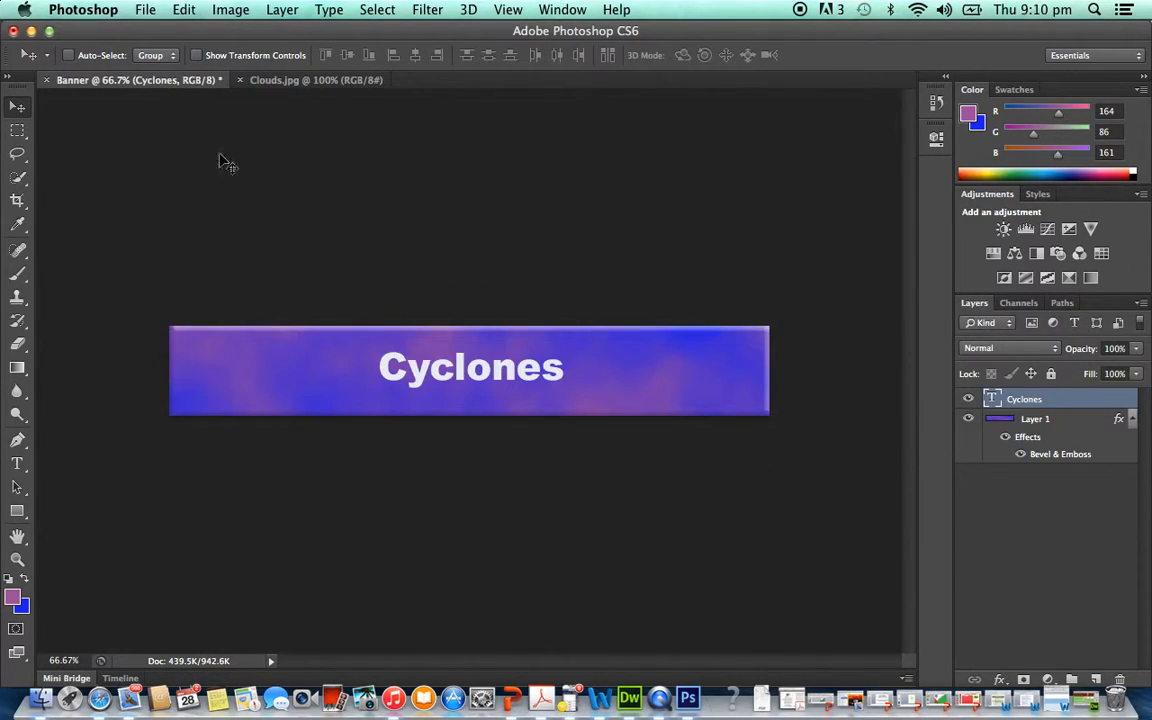
pyautogui.press('super+v')
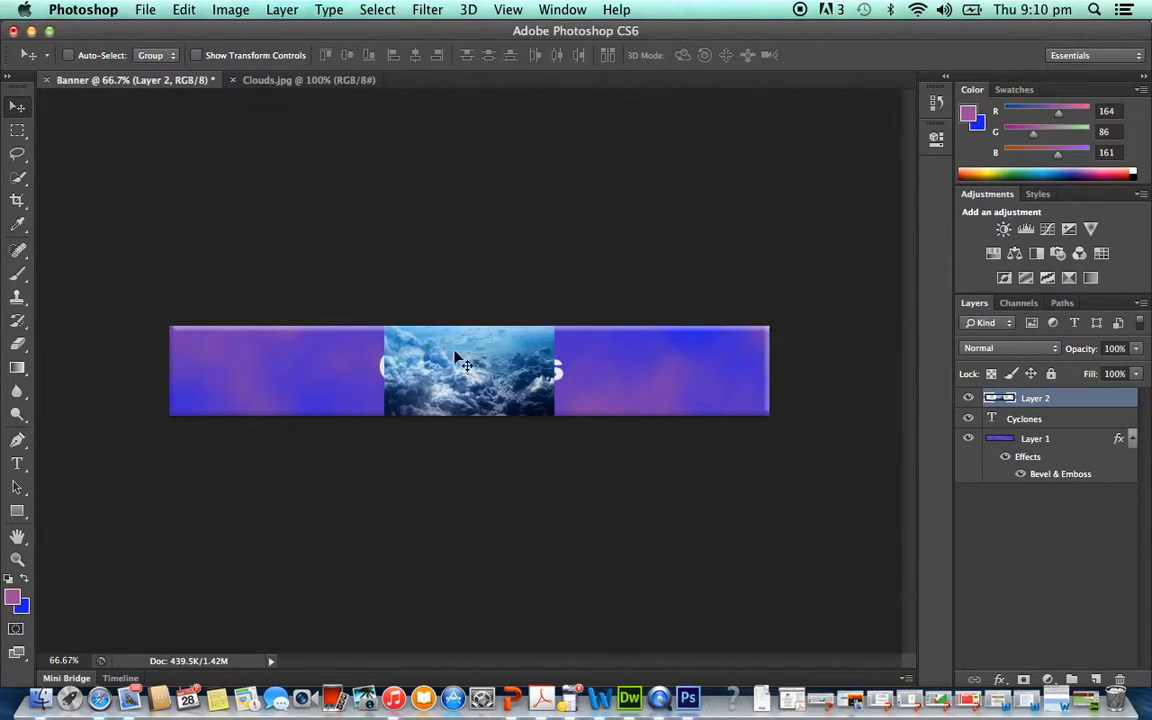
# - Move the pasted clouds picture to the banner's right end and scale it down to about 70%
pyautogui.moveTo(459, 370); pyautogui.dragTo(668, 372)
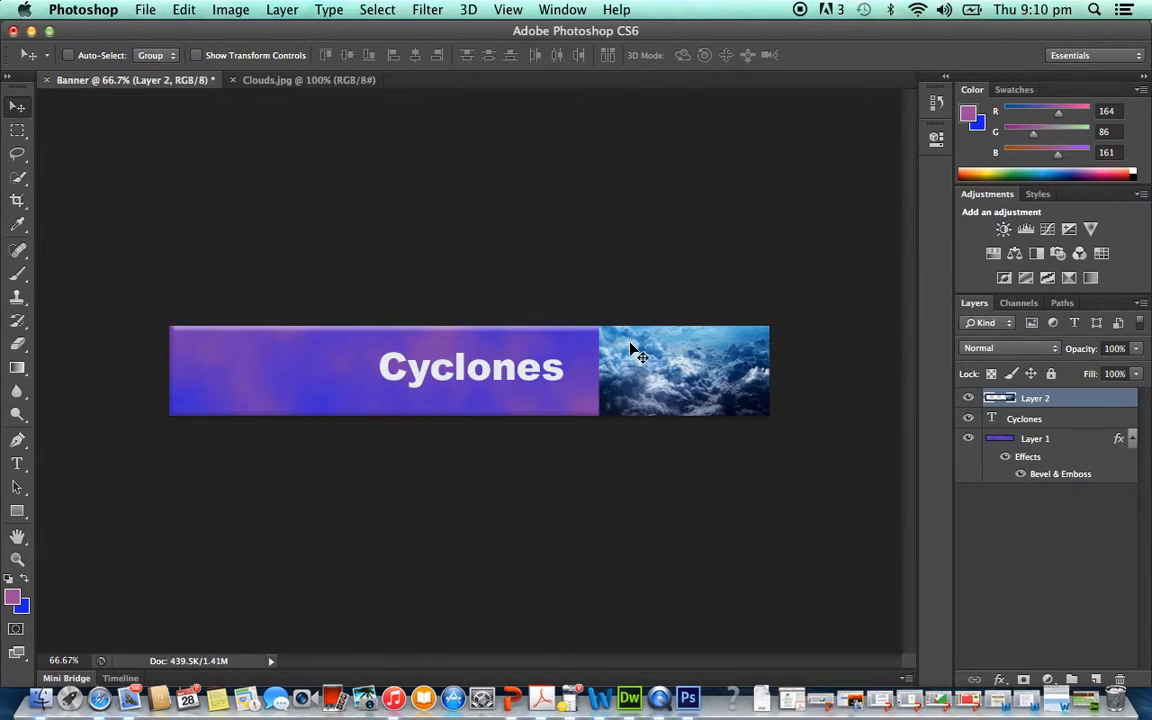
pyautogui.press('super+t')
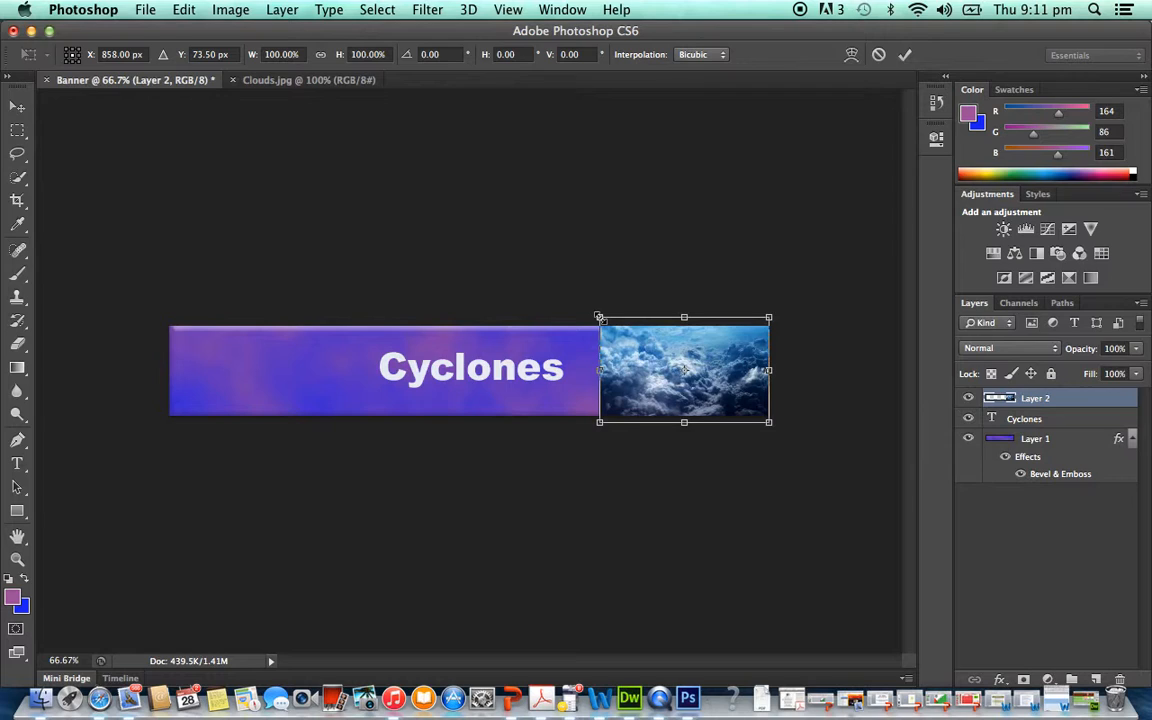
pyautogui.moveTo(600, 318); pyautogui.dragTo(650, 348)
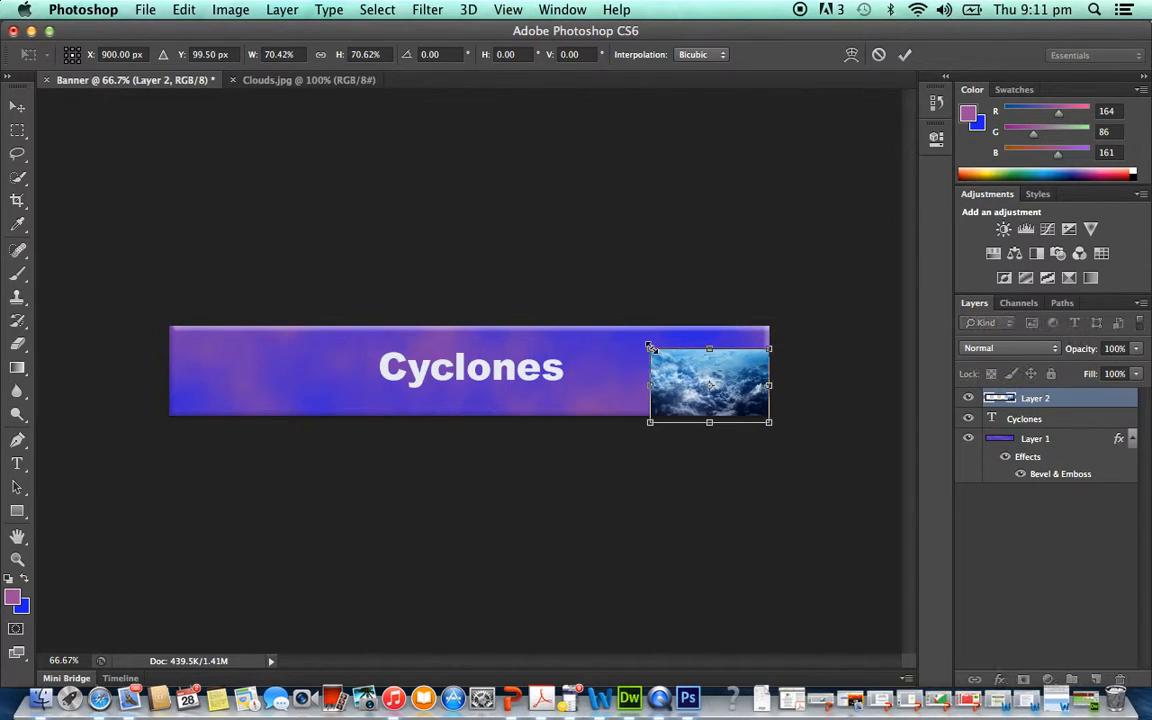
# - Position the scaled clouds picture just inside the banner's right bevelled edge, centred vertically, and apply the transformation
pyautogui.moveTo(708, 393); pyautogui.dragTo(700, 375)
pyautogui.press('Down')
pyautogui.press('Down')
pyautogui.press('Down')
pyautogui.press('Down')
pyautogui.press('Down')
pyautogui.press('Down')
pyautogui.press('Down')
pyautogui.press('Down')
pyautogui.press('Down')
pyautogui.press('Down')
pyautogui.press('Down')
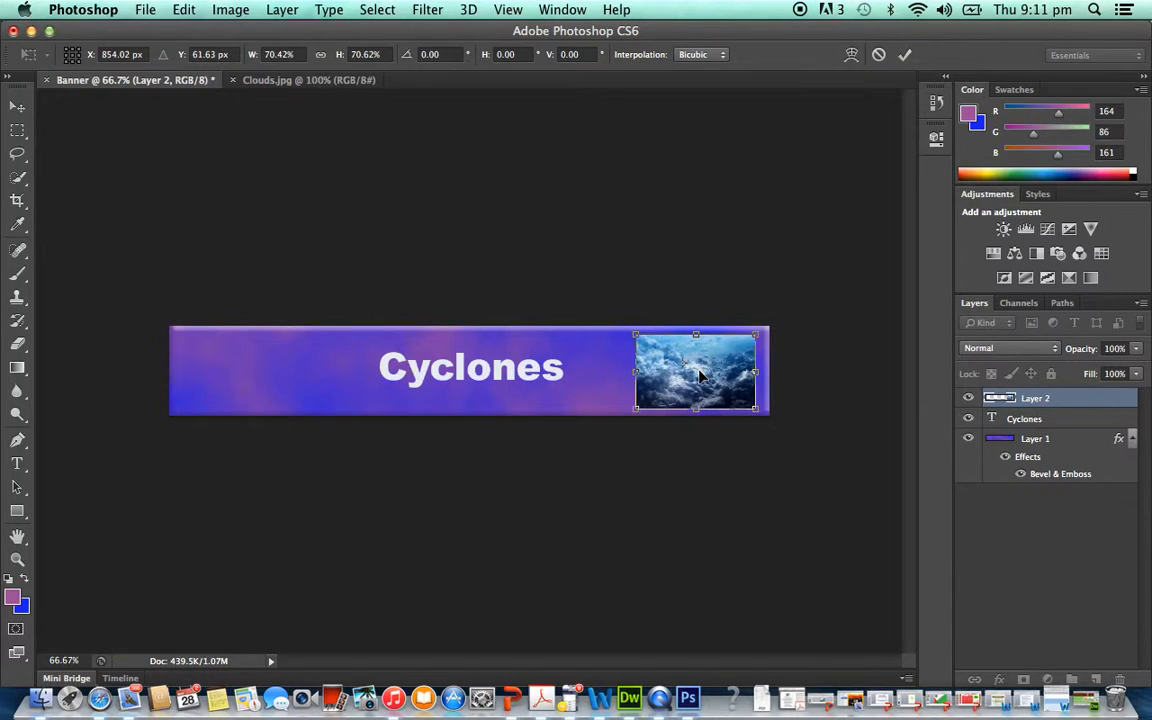
pyautogui.press('Right')
pyautogui.press('Right')
pyautogui.press('Right')
pyautogui.press('Right')
pyautogui.press('Right')
pyautogui.press('Right')
pyautogui.press('Right')
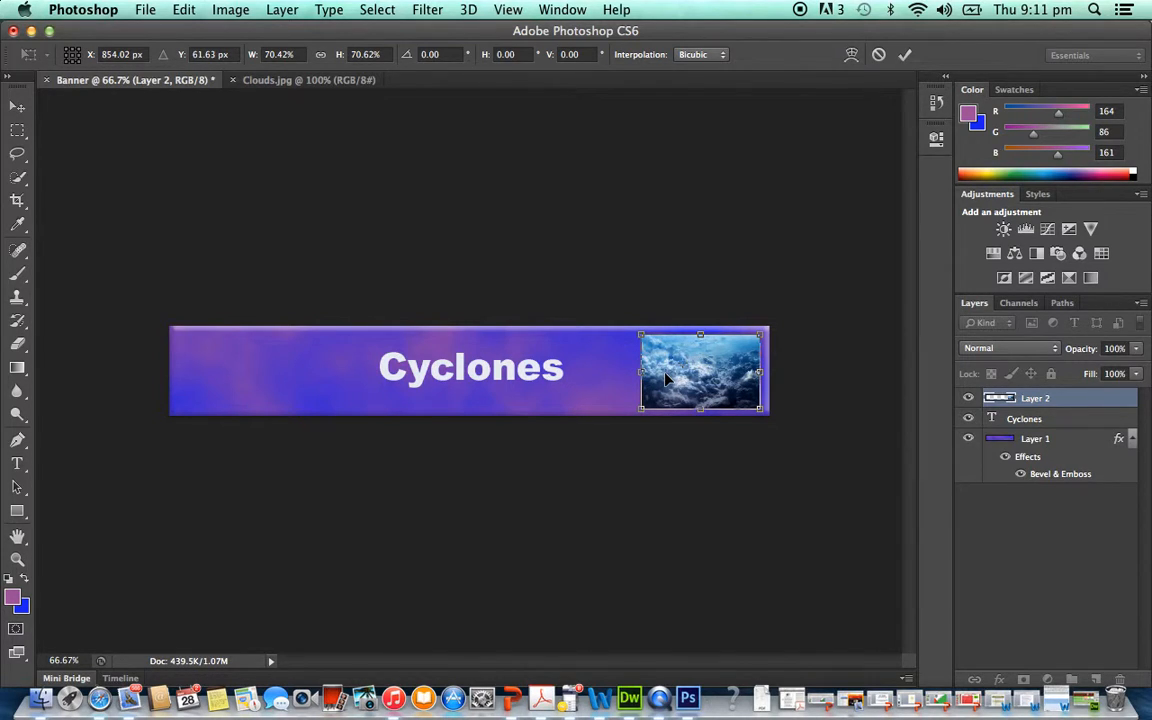
pyautogui.press('Return')
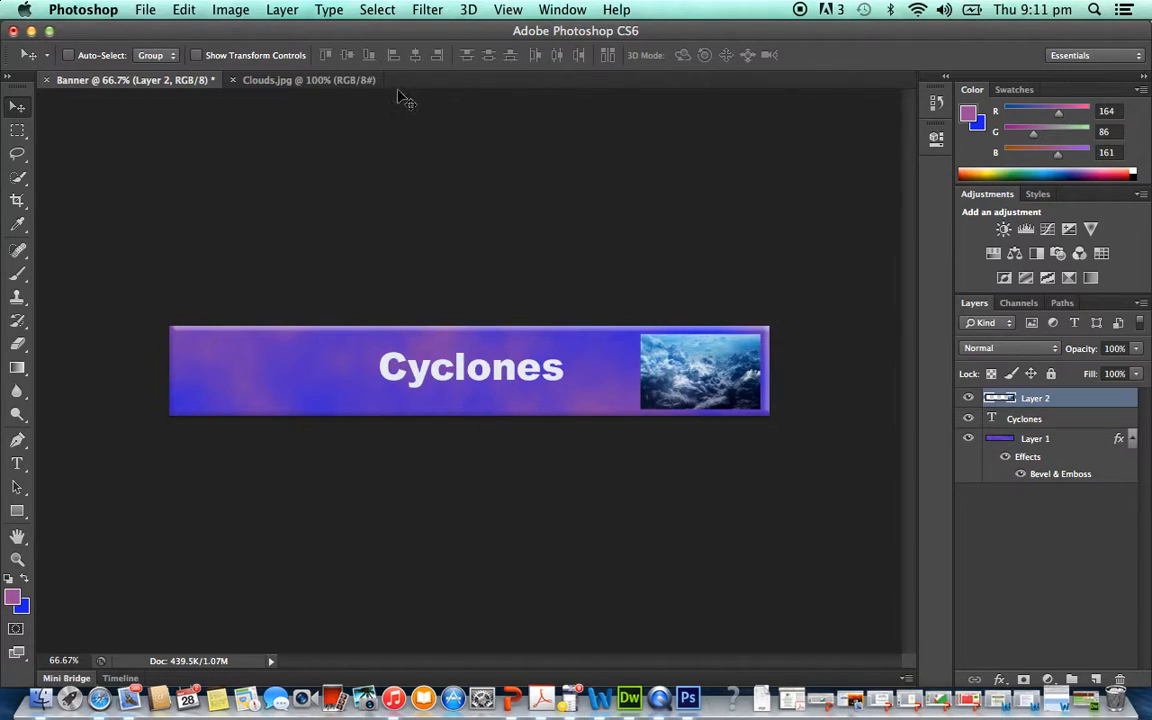
pyautogui.click(437, 12)
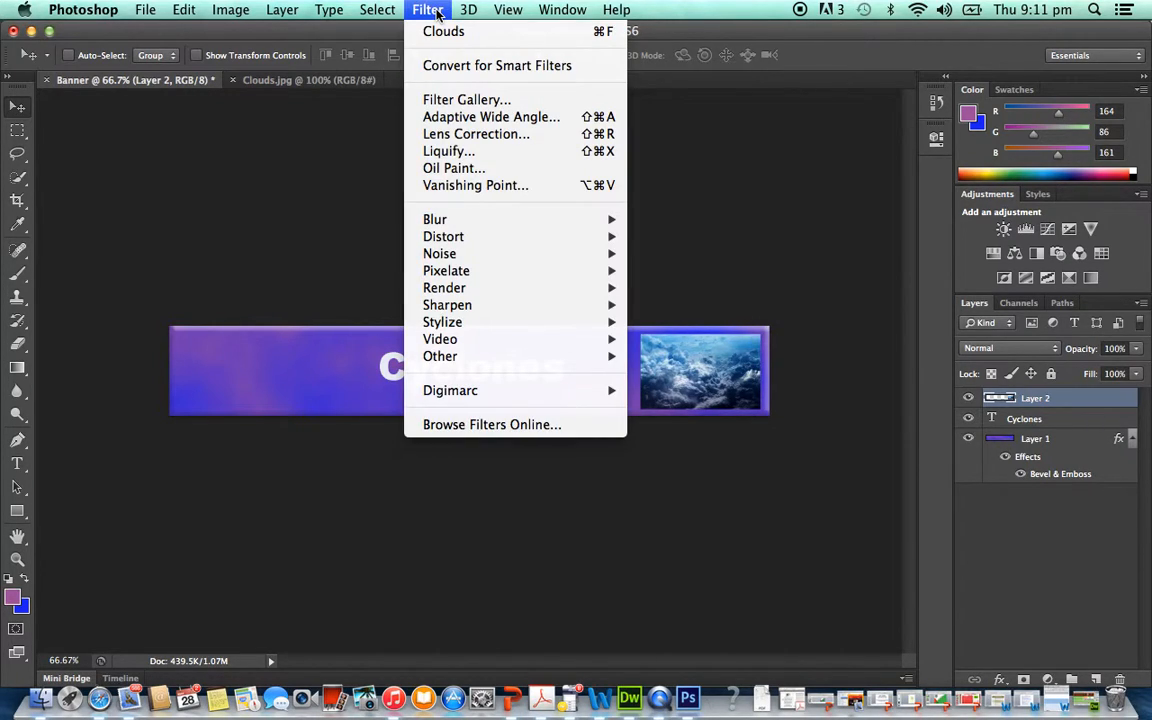
pyautogui.click(449, 134)
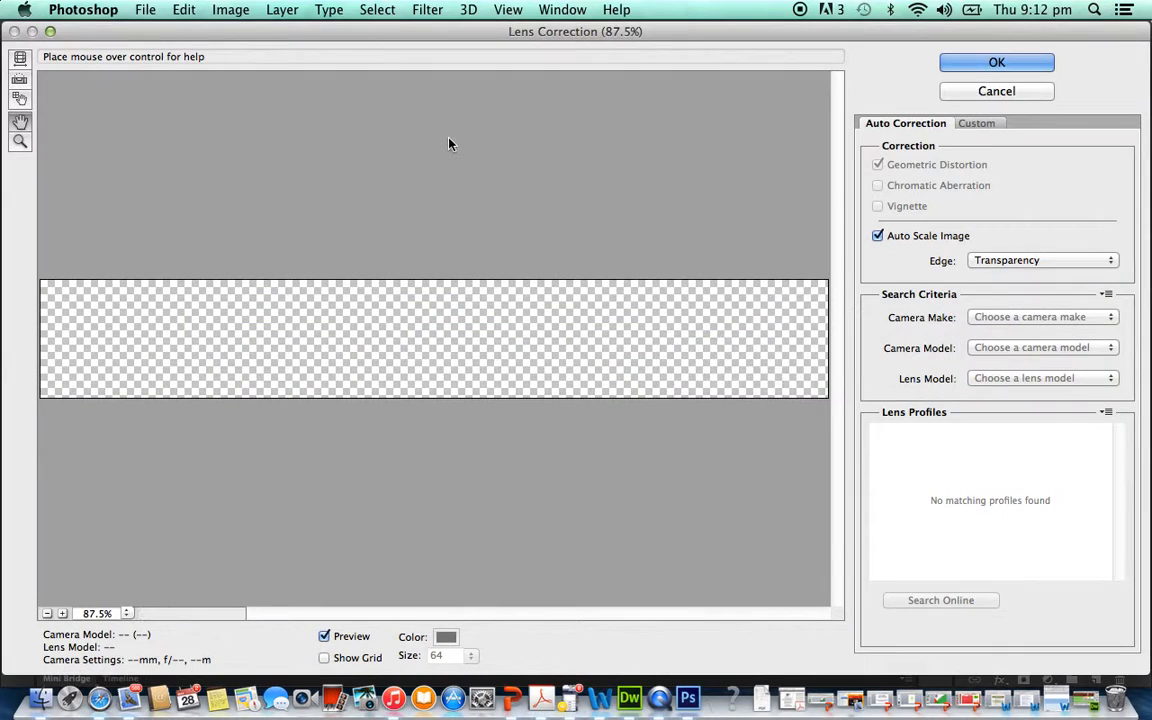
pyautogui.click(972, 94)
pyautogui.click(427, 10)
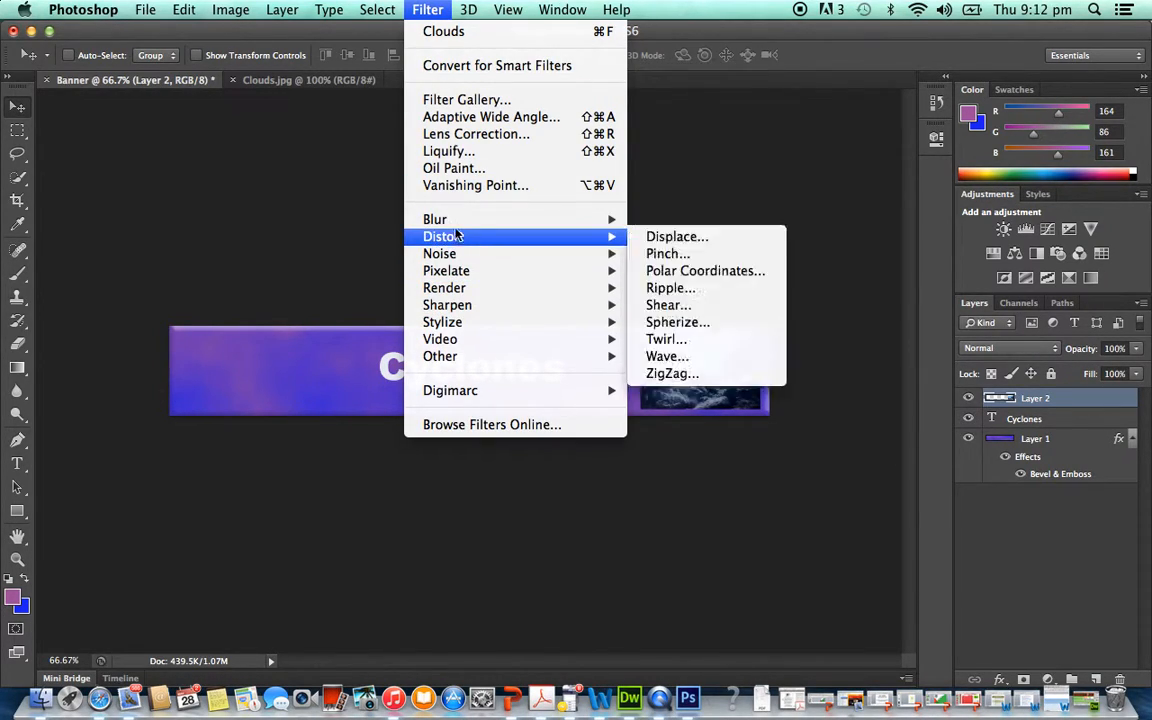
pyautogui.moveTo(455, 229)
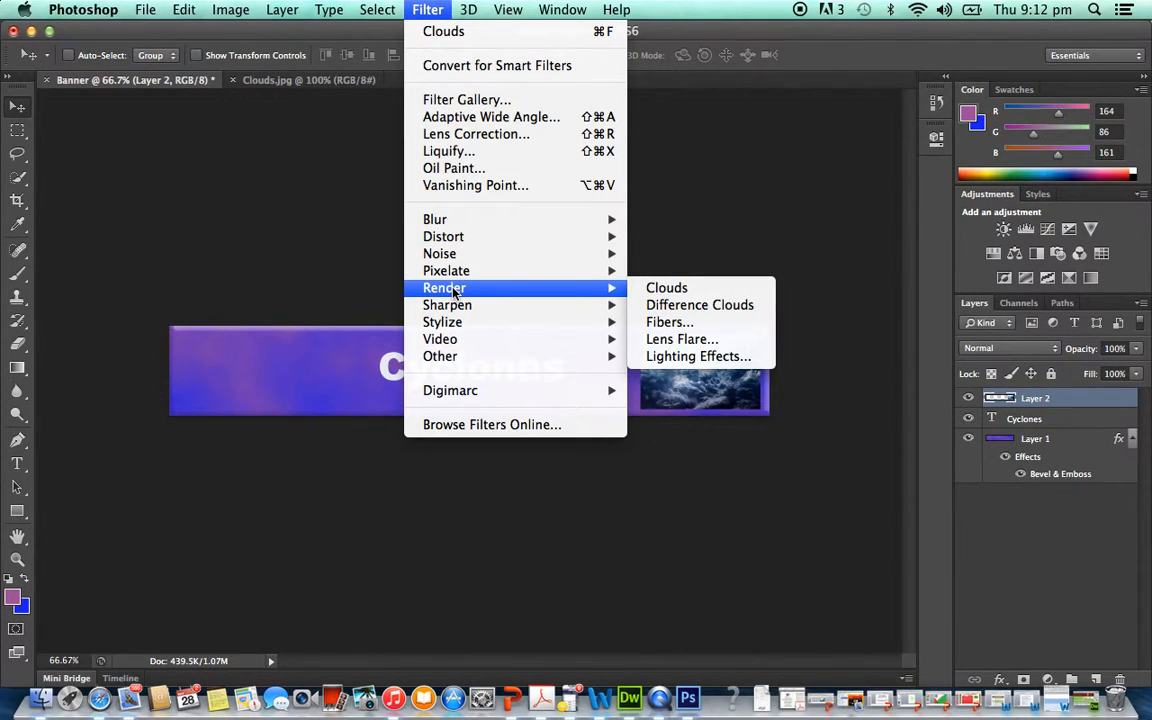
pyautogui.click(684, 352)
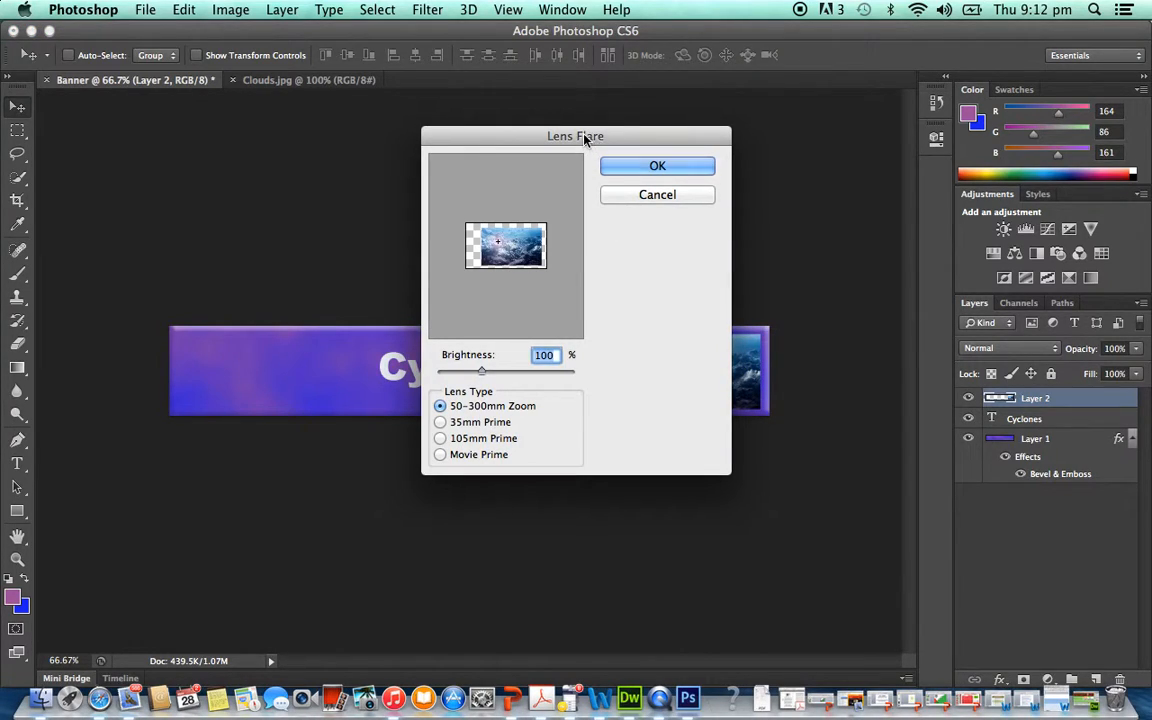
pyautogui.click(643, 195)
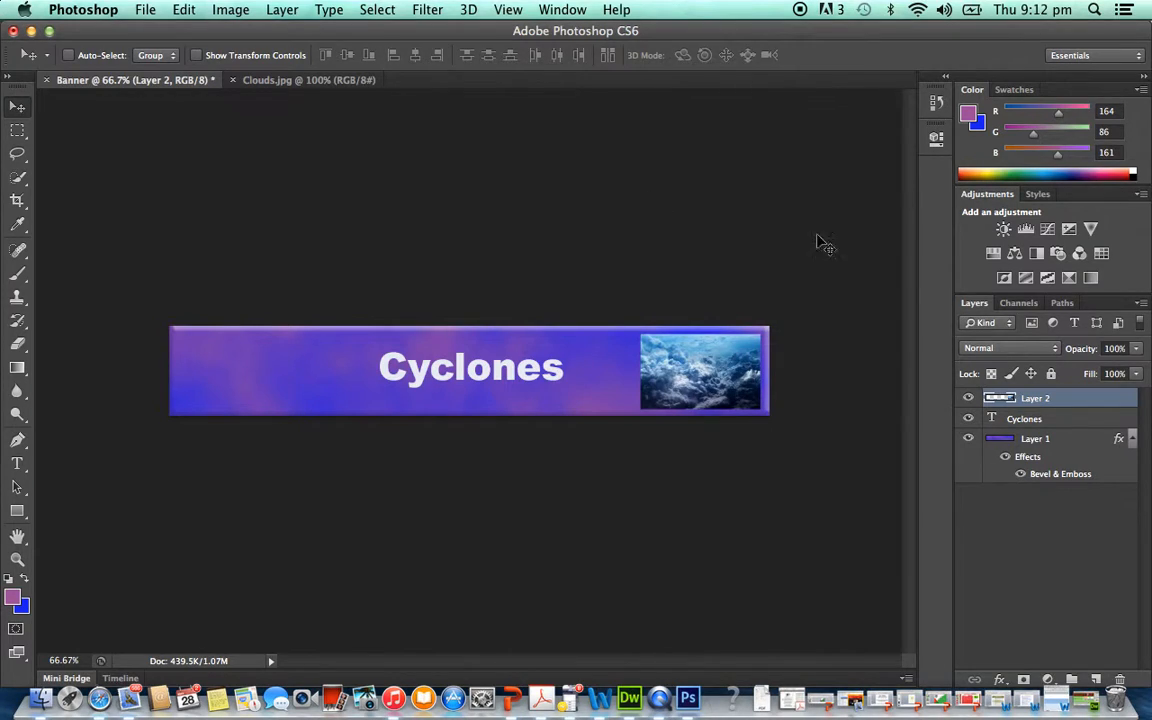
# - Apply a 50-300mm Zoom lens flare with 109% brightness to Layer 1, centred on the background well left of the Cyclones title
pyautogui.click(1035, 443)
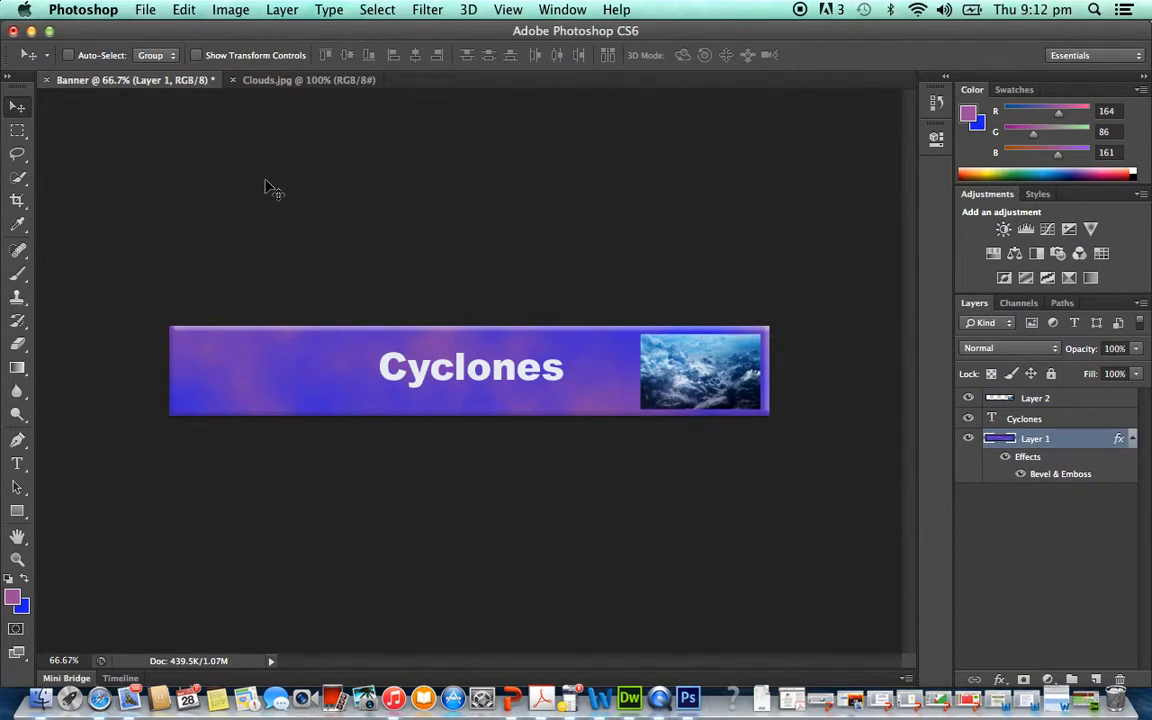
pyautogui.click(427, 9)
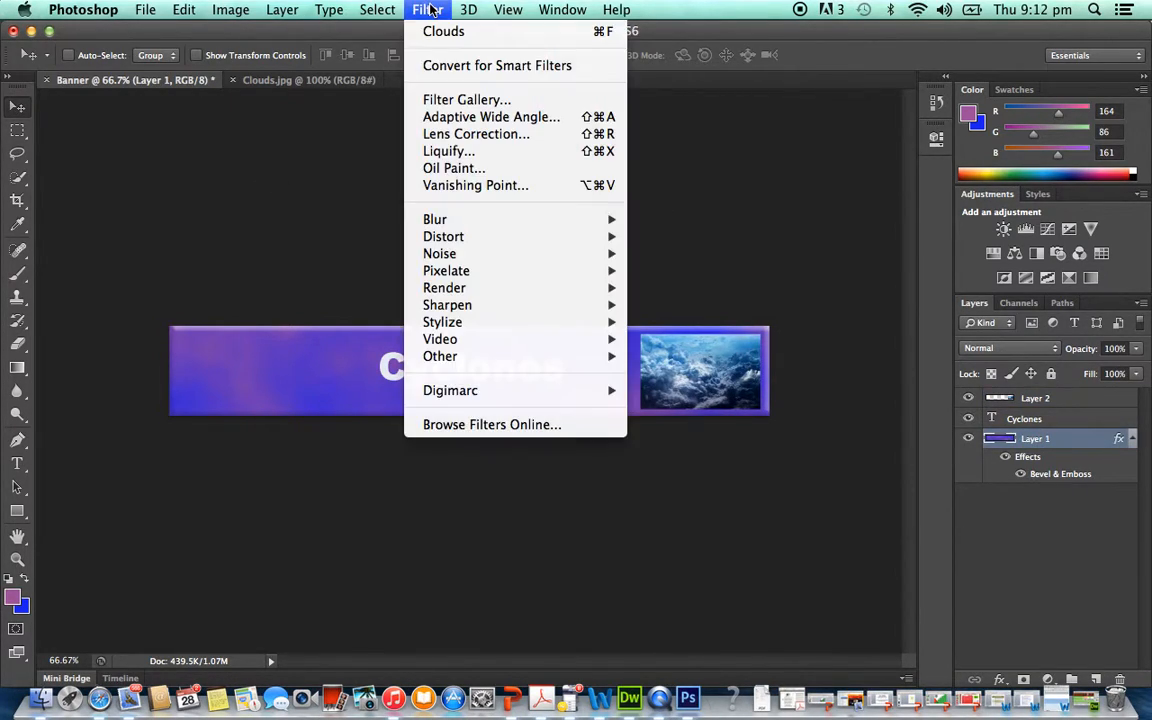
pyautogui.moveTo(474, 288)
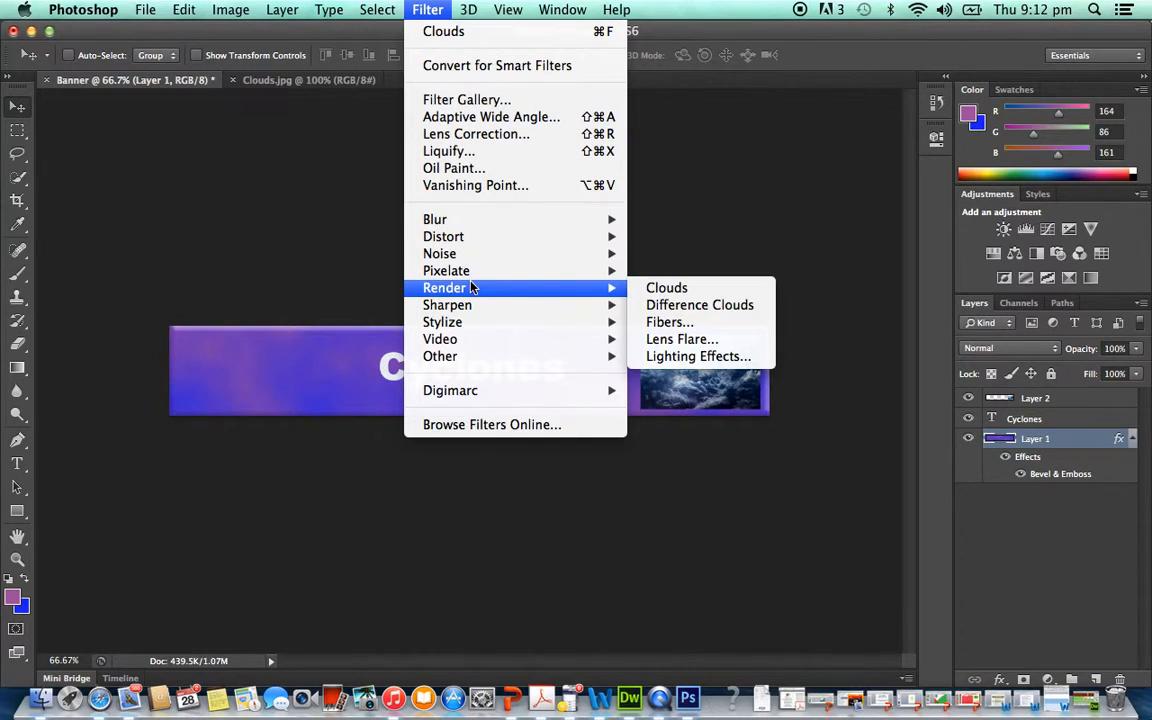
pyautogui.click(682, 339)
pyautogui.moveTo(540, 135); pyautogui.dragTo(899, 71)
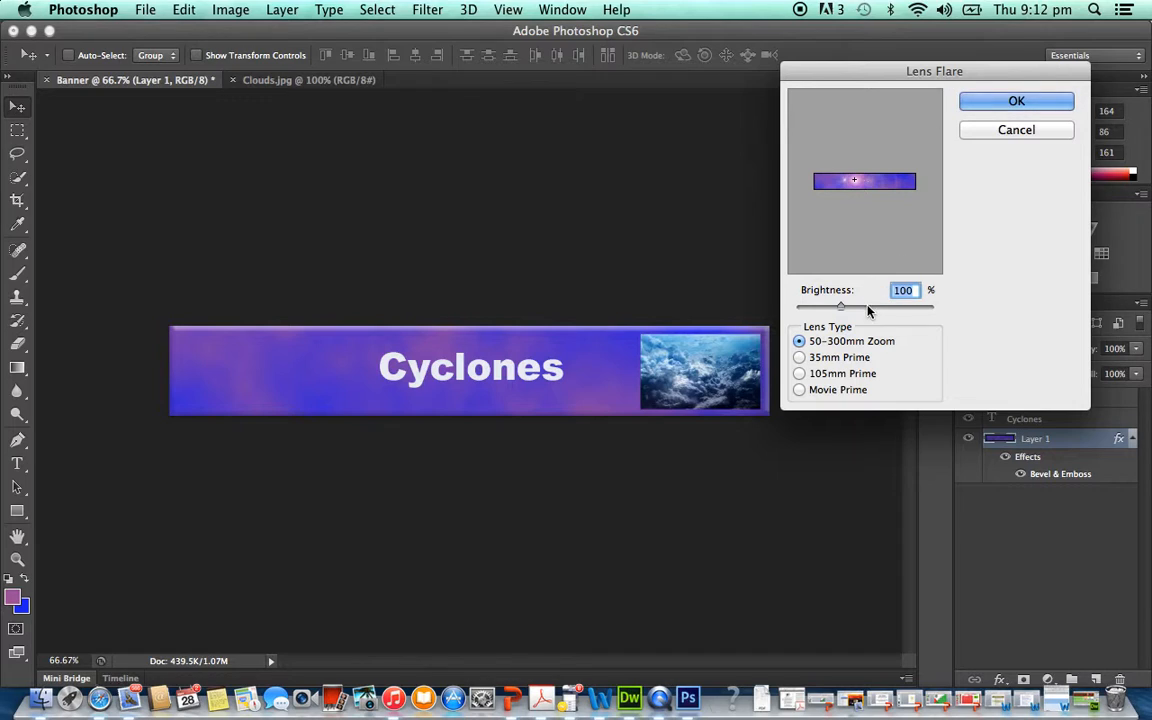
pyautogui.moveTo(846, 308)
pyautogui.mouseDown()
pyautogui.moveTo(869, 304)
pyautogui.moveTo(848, 306)
pyautogui.mouseUp()
pyautogui.moveTo(857, 184); pyautogui.dragTo(834, 180)
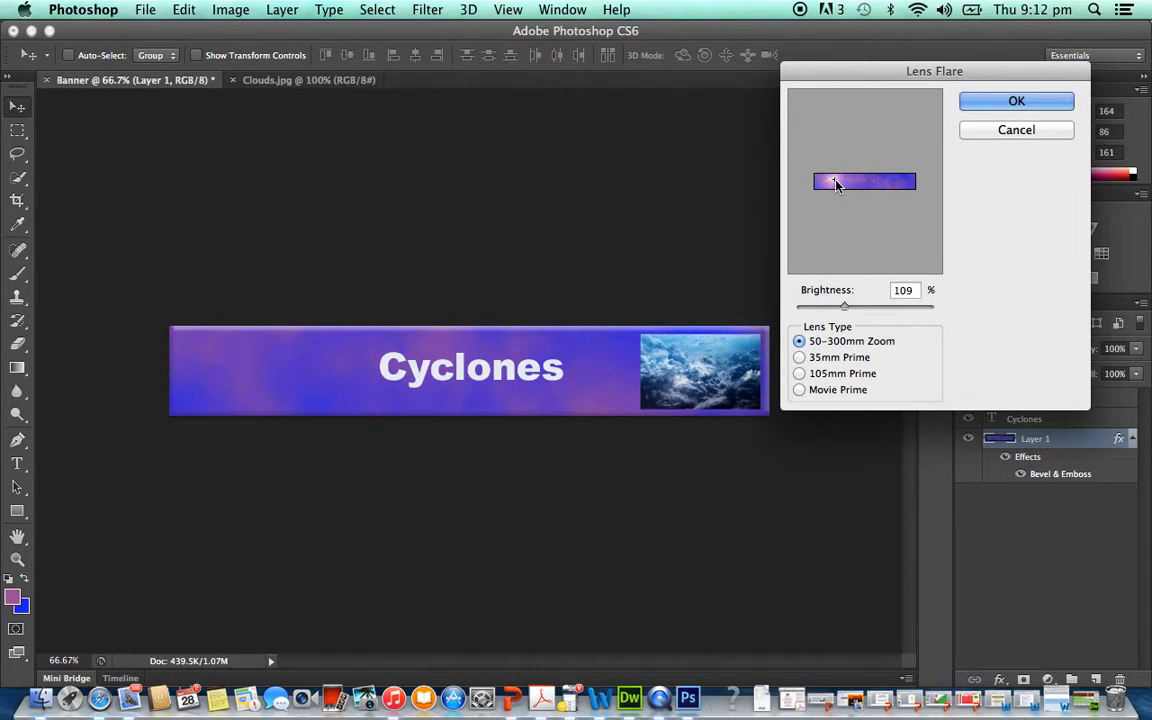
pyautogui.click(1000, 101)
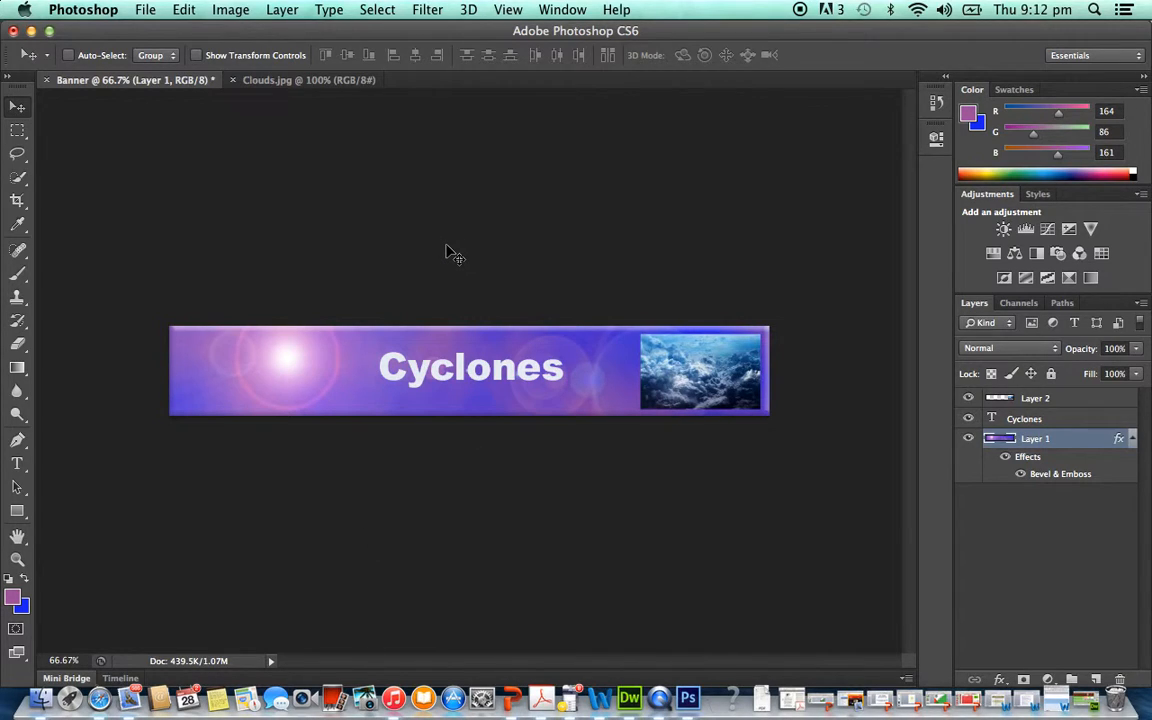
# - Save the banner with its layers as Banner.psd in Photoshop format in the WEBSITE folder
pyautogui.click(150, 12)
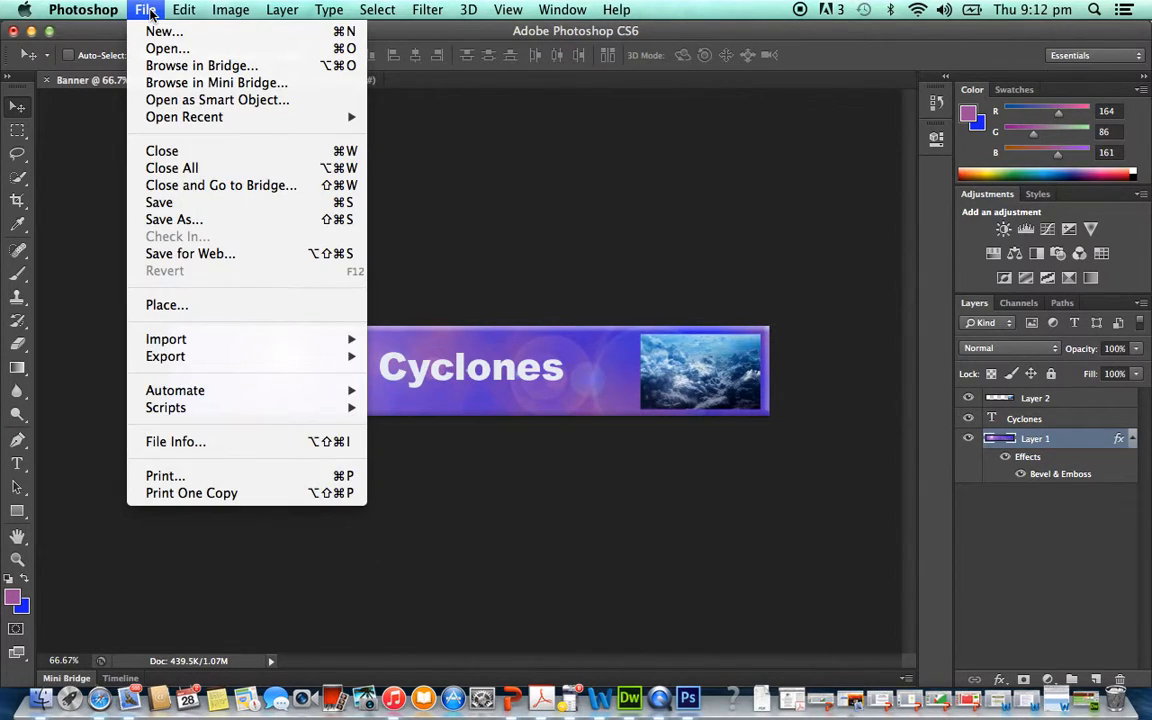
pyautogui.click(160, 219)
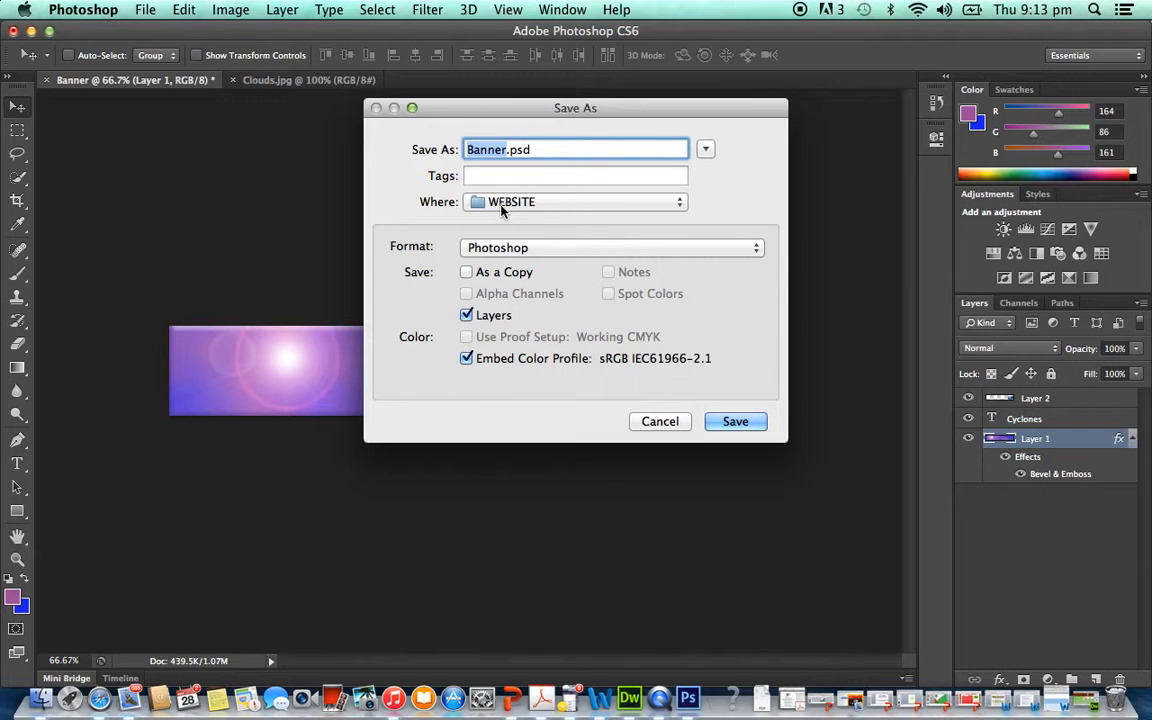
pyautogui.click(704, 151)
pyautogui.click(704, 151)
pyautogui.click(704, 151)
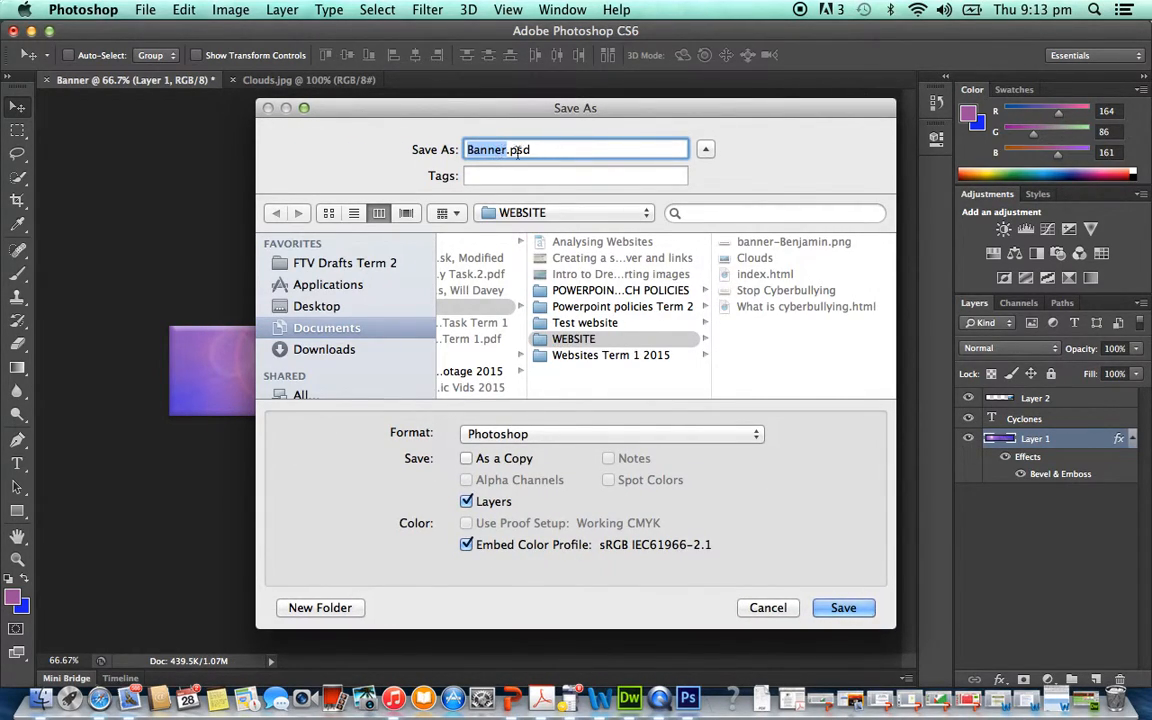
pyautogui.click(848, 612)
pyautogui.click(772, 281)
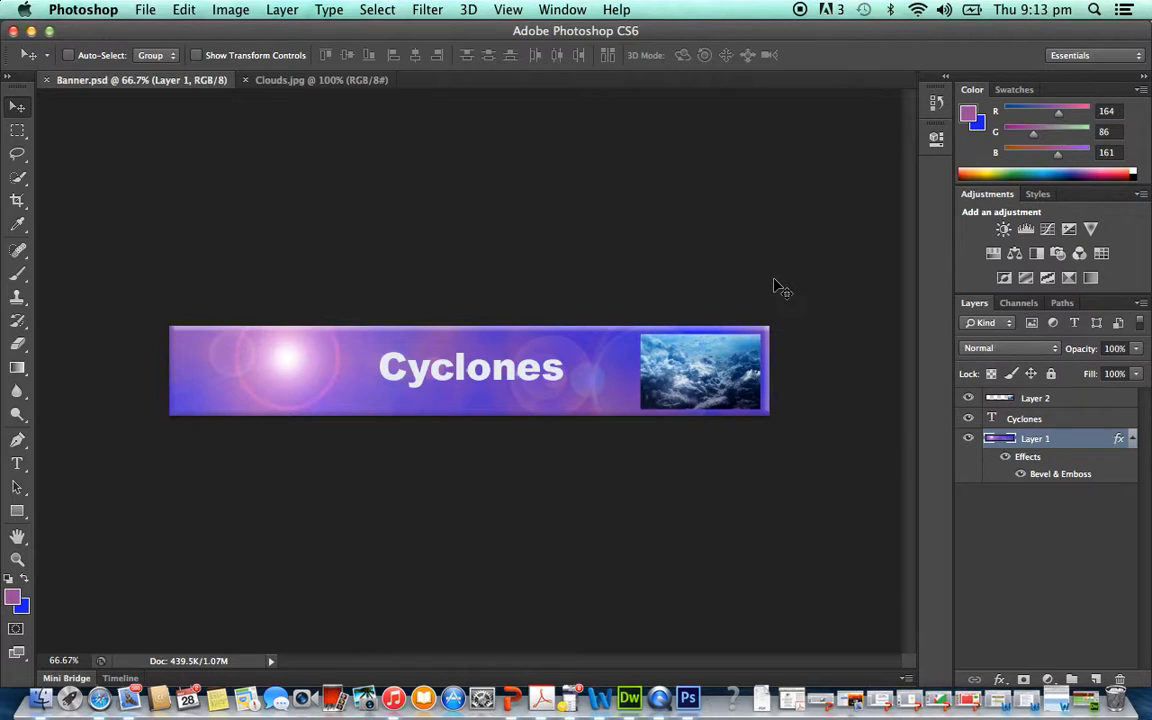
# - Save a PNG copy as Banner.png in the WEBSITE folder, with Smallest / Slow compression and no interlacing
pyautogui.click(154, 9)
pyautogui.click(154, 8)
pyautogui.click(147, 12)
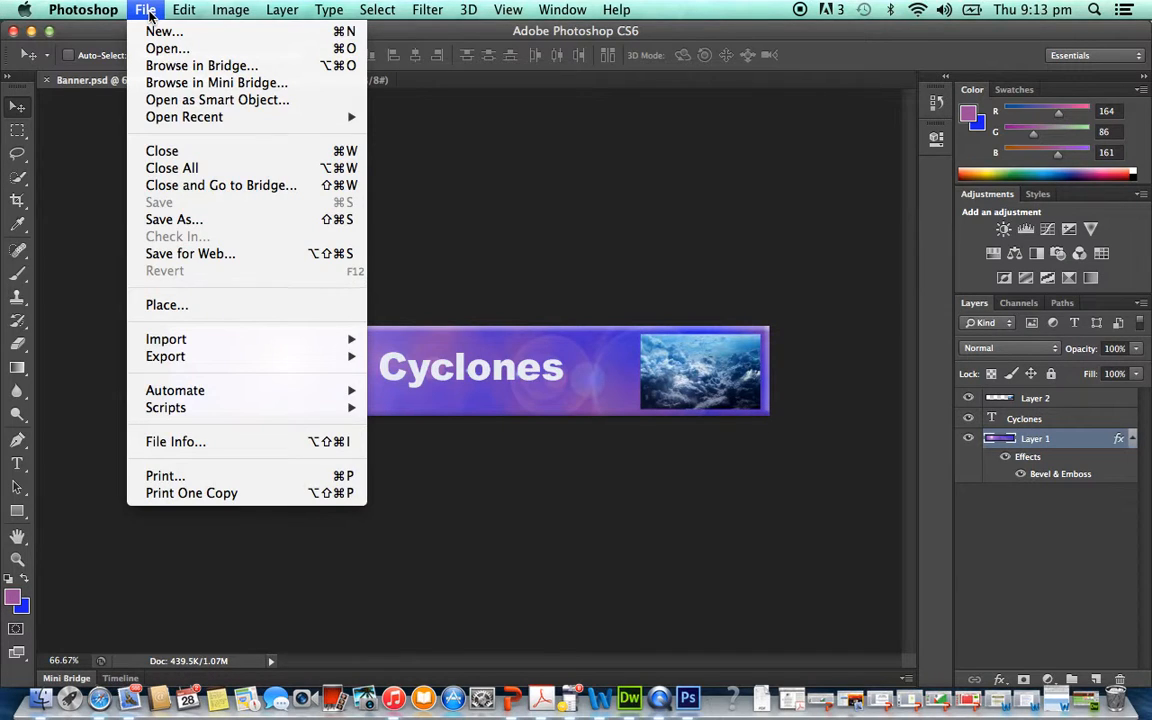
pyautogui.click(170, 222)
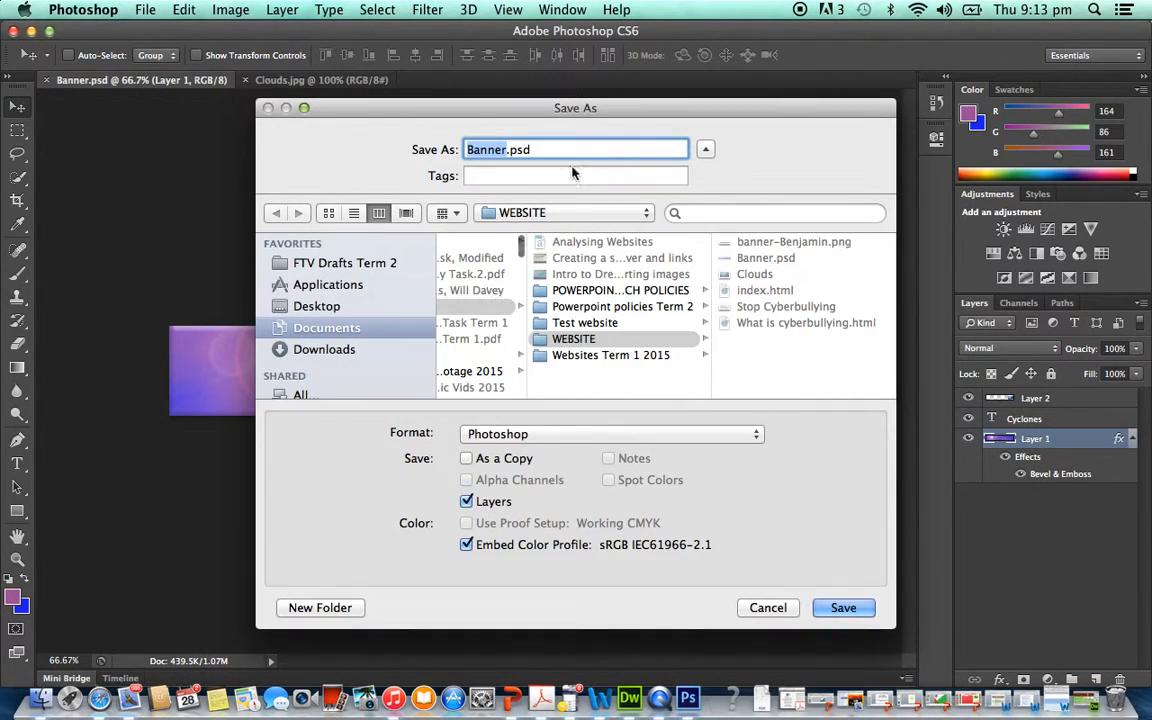
pyautogui.click(579, 440)
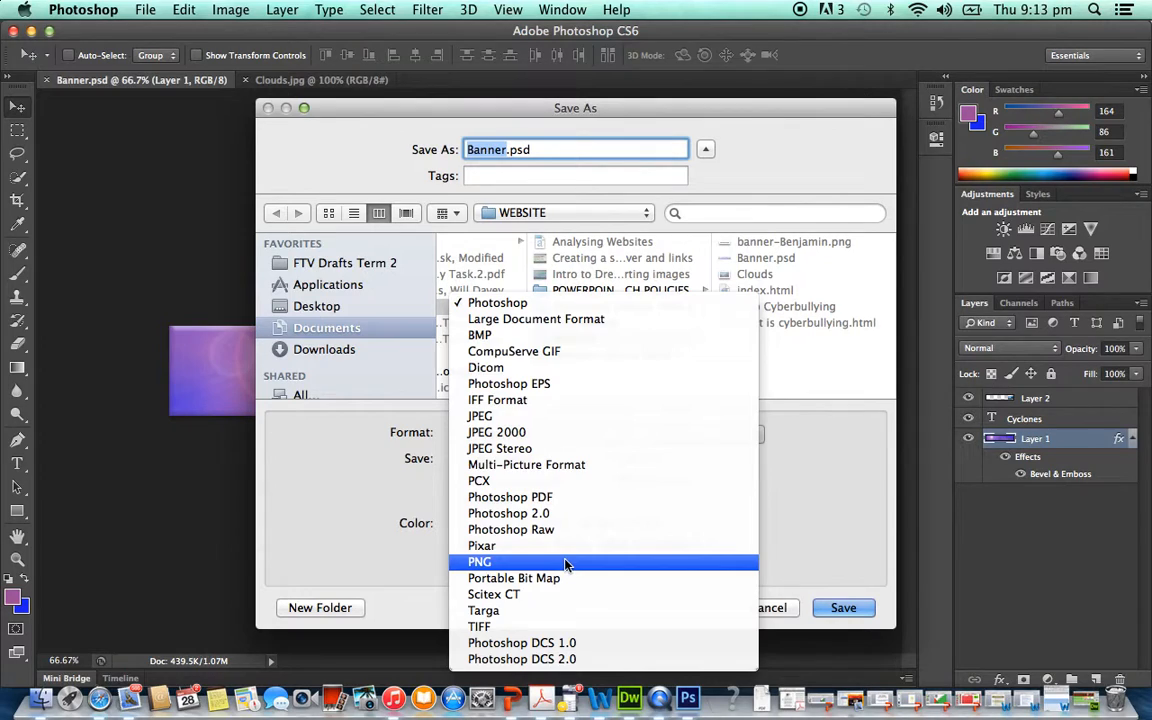
pyautogui.click(566, 562)
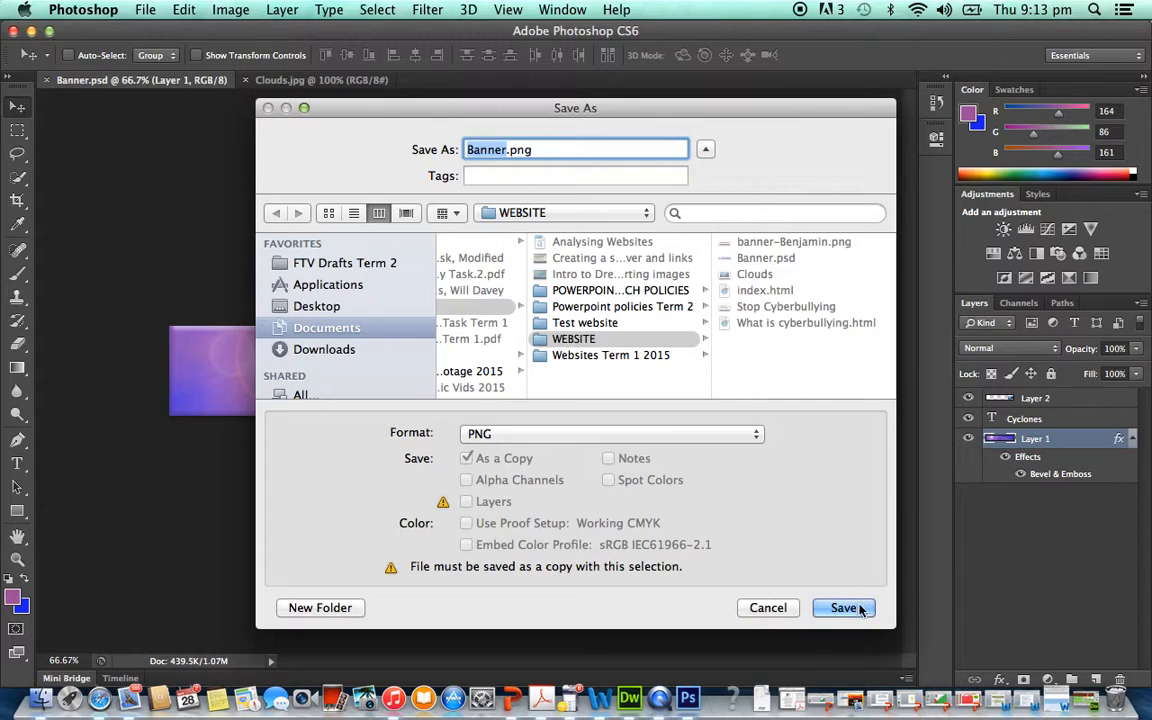
pyautogui.moveTo(539, 150); pyautogui.dragTo(441, 151)
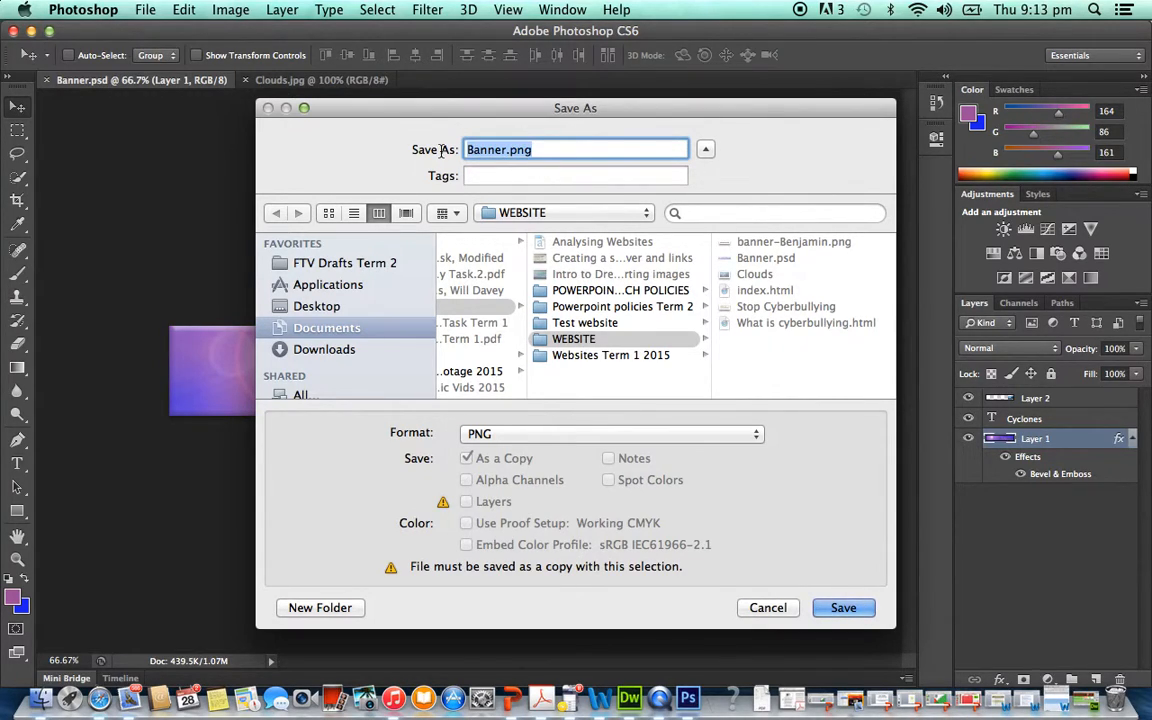
pyautogui.click(503, 152)
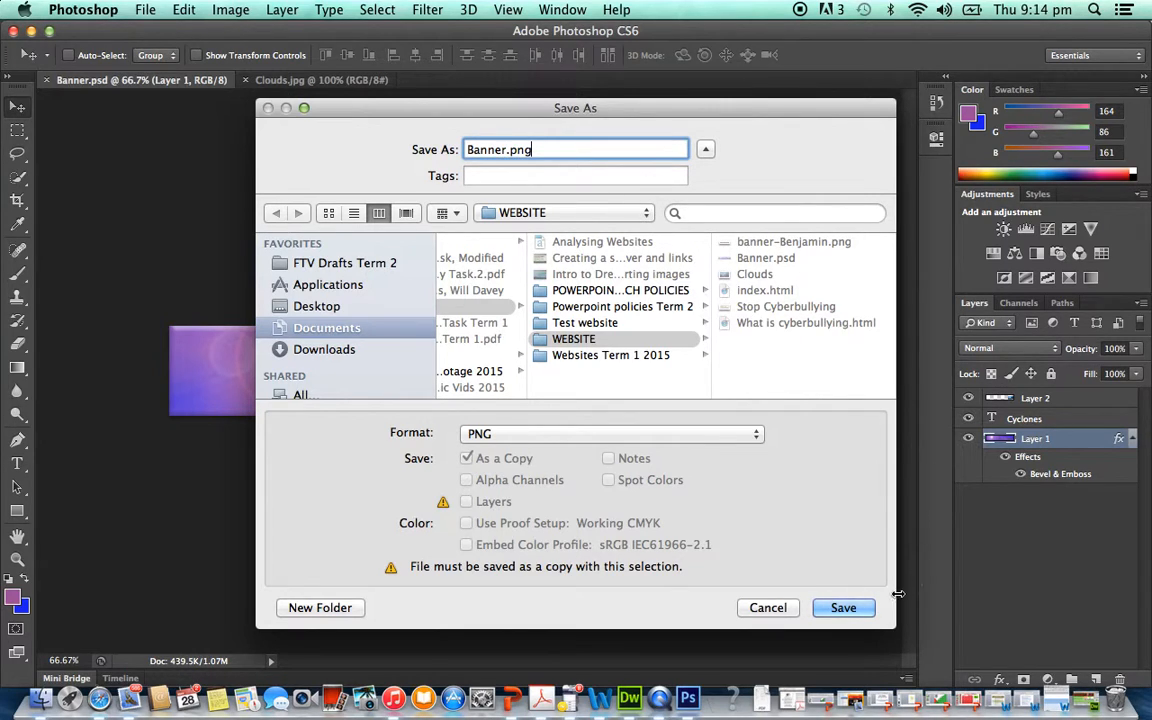
pyautogui.click(858, 609)
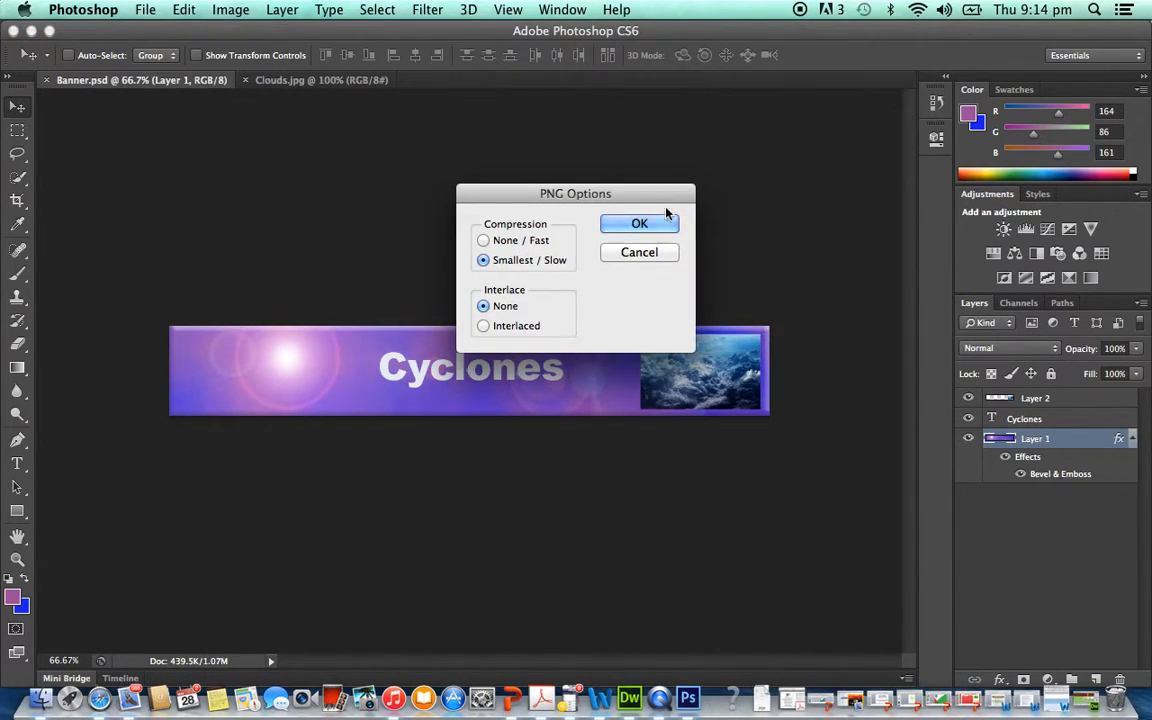
pyautogui.click(638, 228)
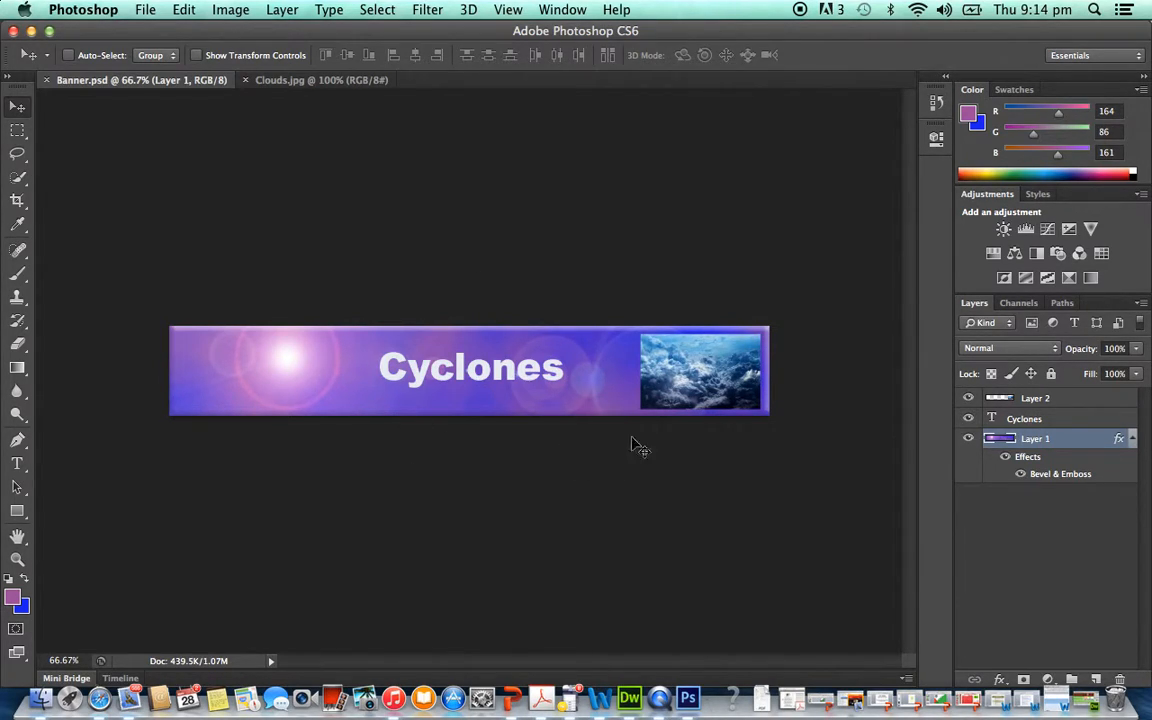
# - Switch to Finder, open the WEBSITE folder inside Documents > 7COMM and show the window full screen
pyautogui.click(41, 704)
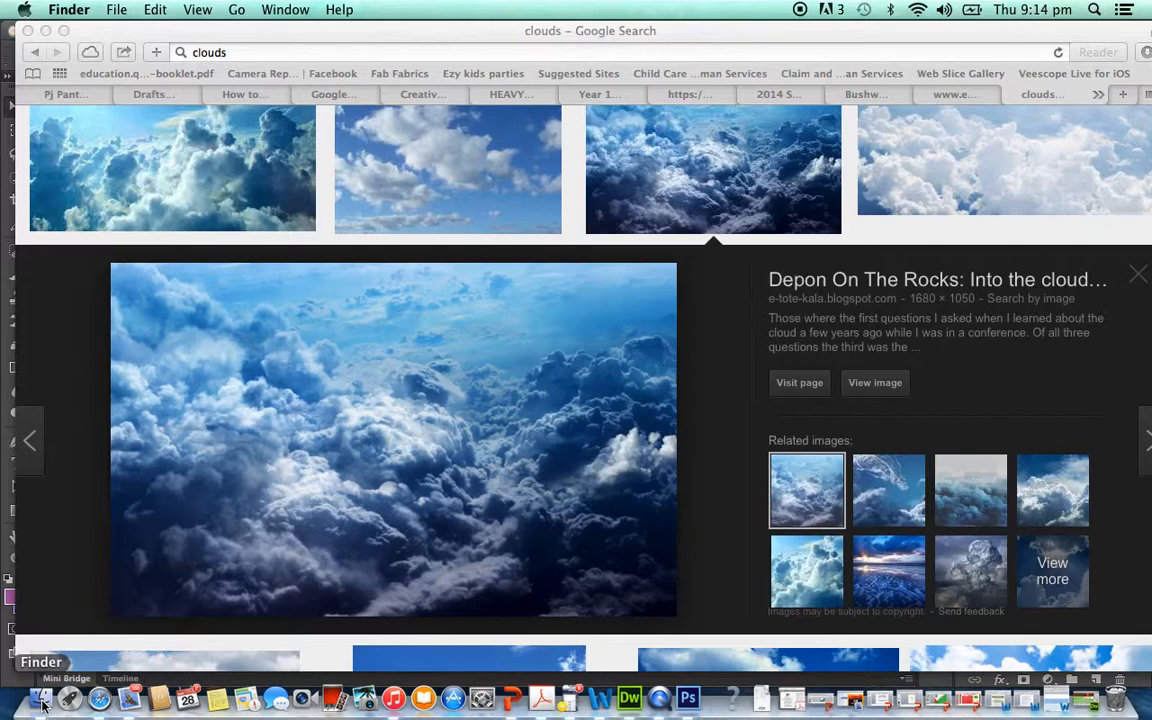
pyautogui.click(44, 704)
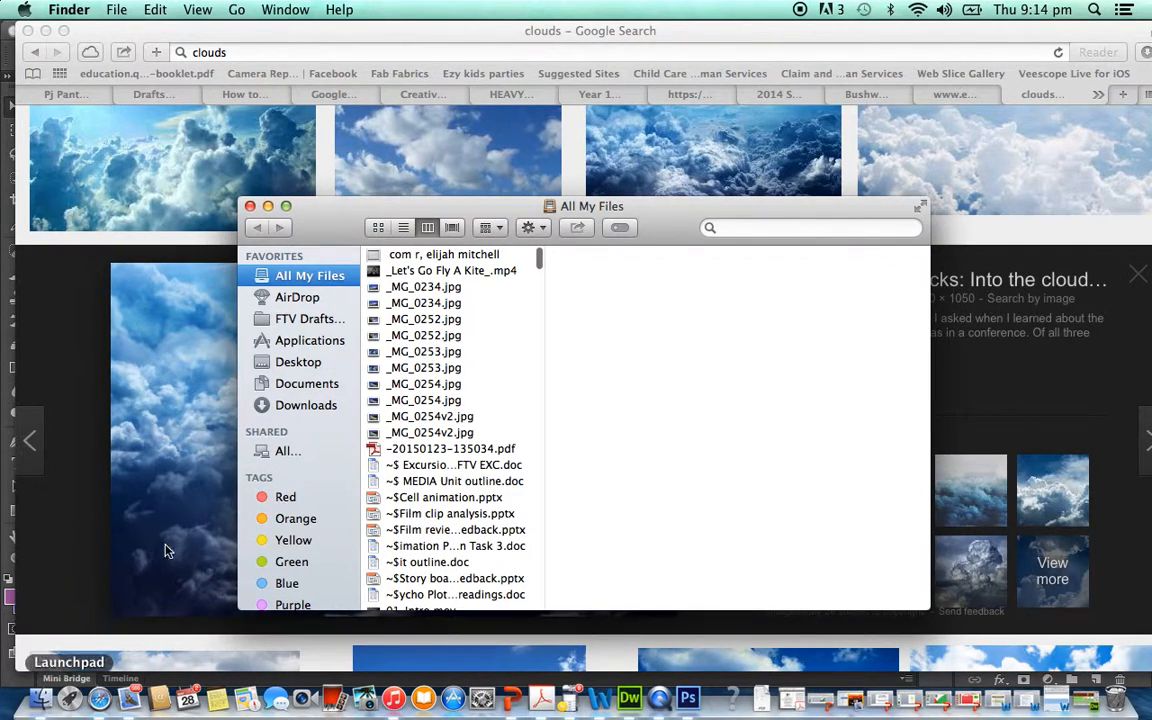
pyautogui.click(312, 385)
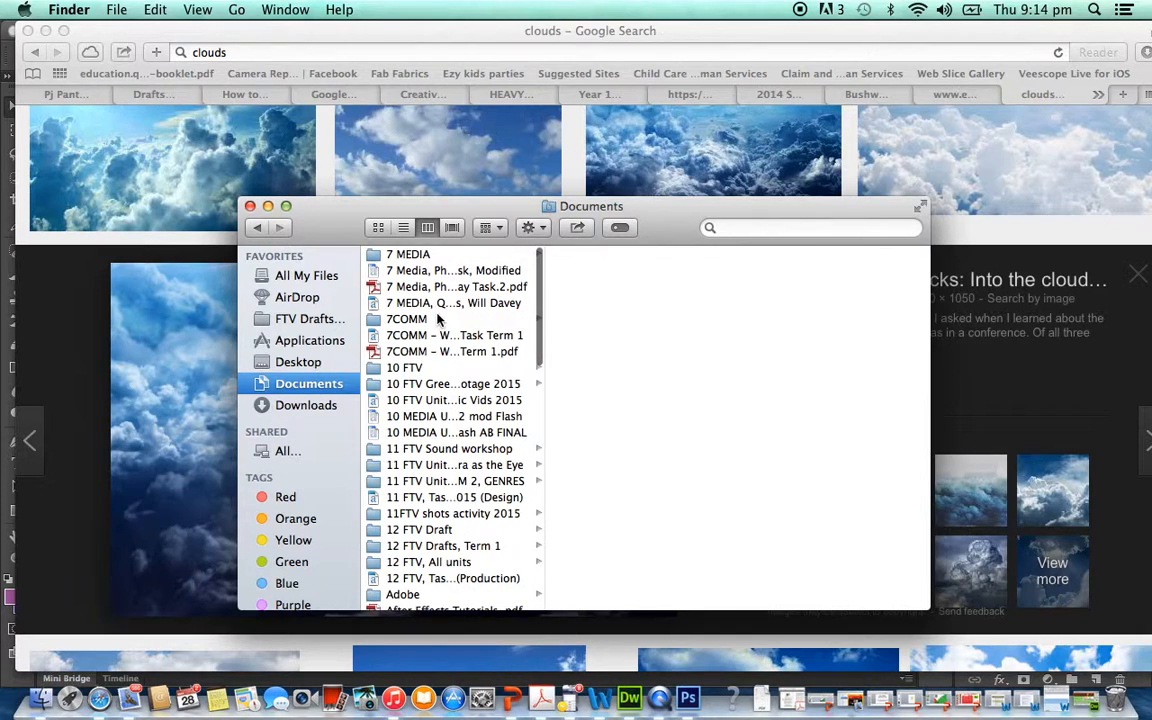
pyautogui.click(400, 320)
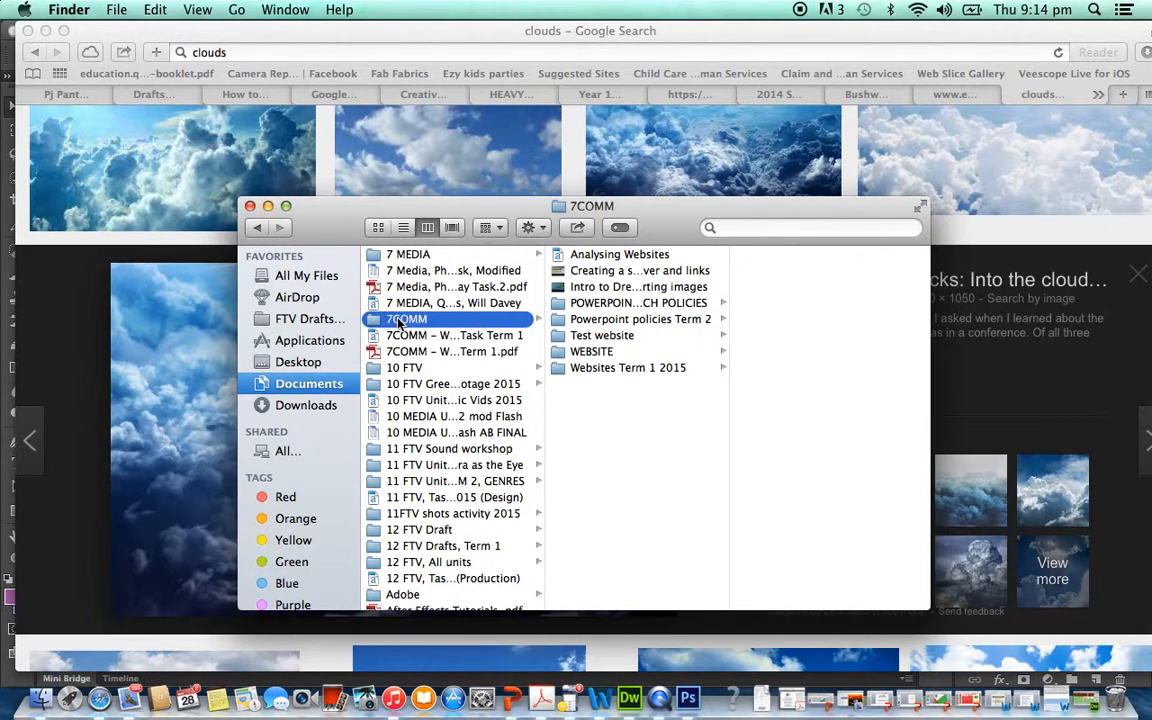
pyautogui.click(595, 352)
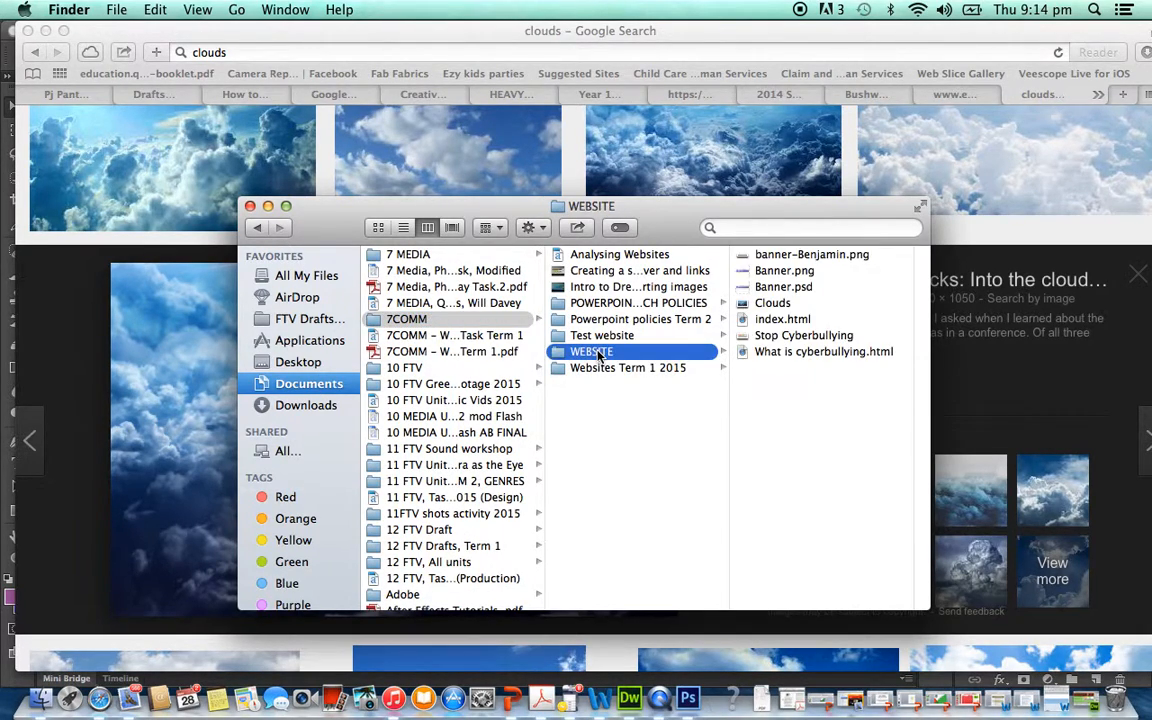
pyautogui.click(920, 207)
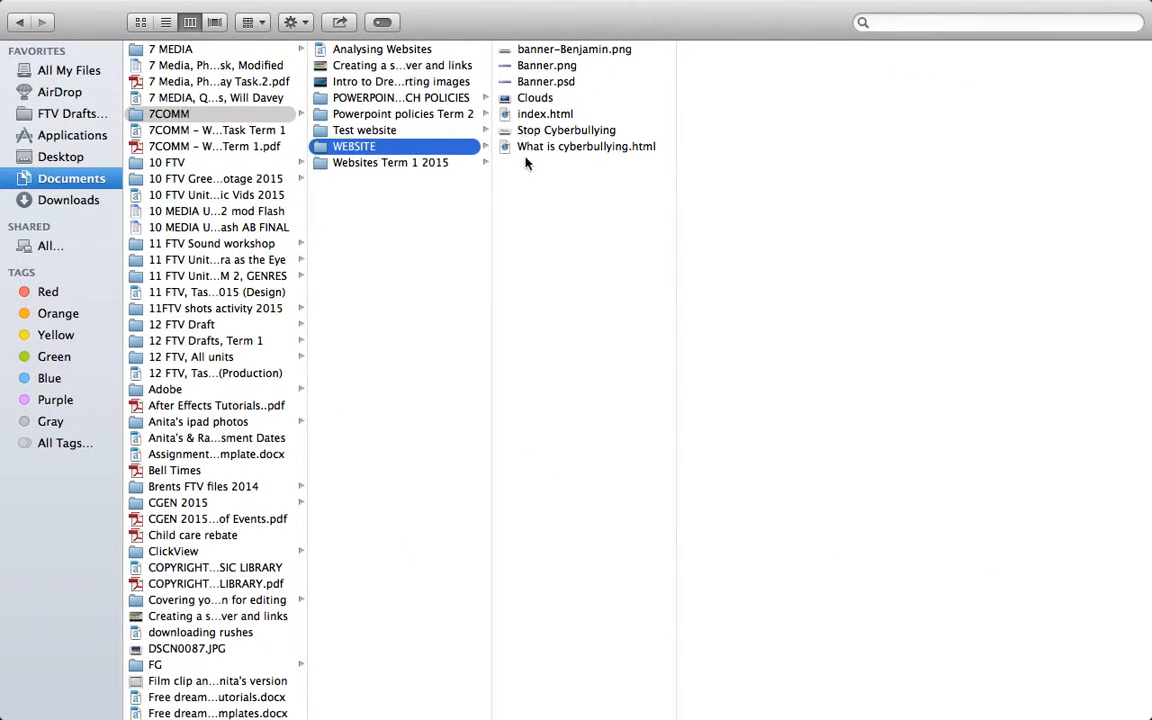
# - Preview the WEBSITE folder's web pages and images, including index.html, Stop Cyberbullying, What is cyberbullying.html, Banner.psd and Banner.png
pyautogui.click(537, 115)
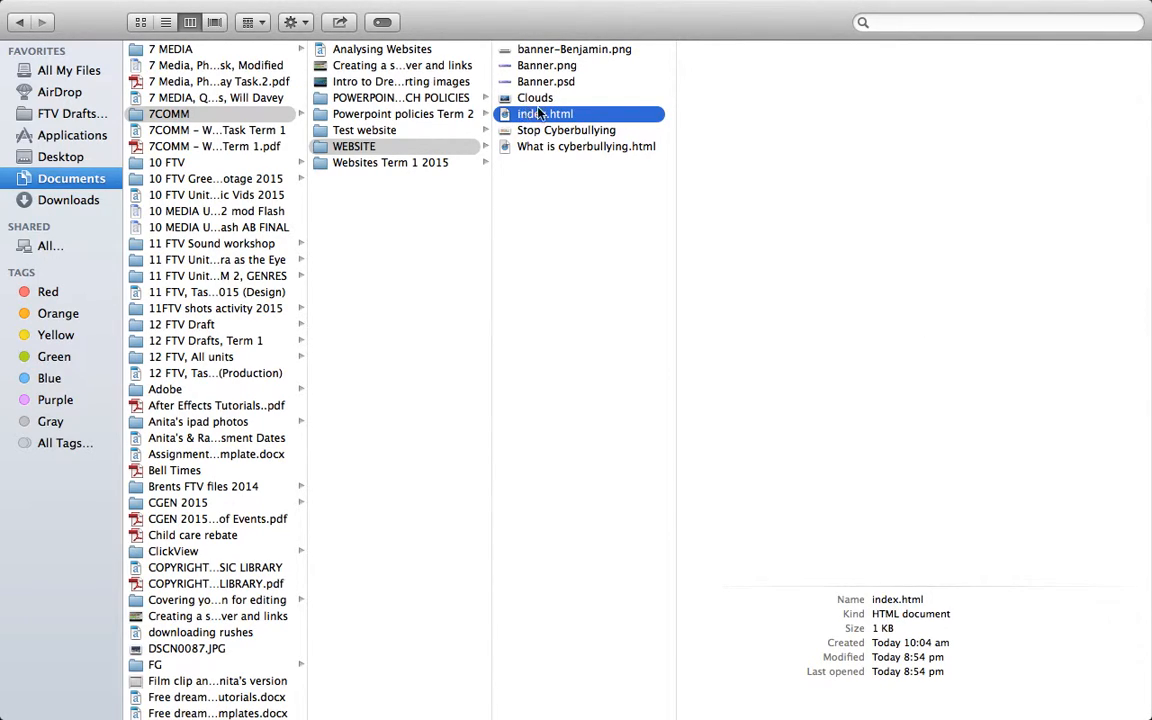
pyautogui.click(539, 132)
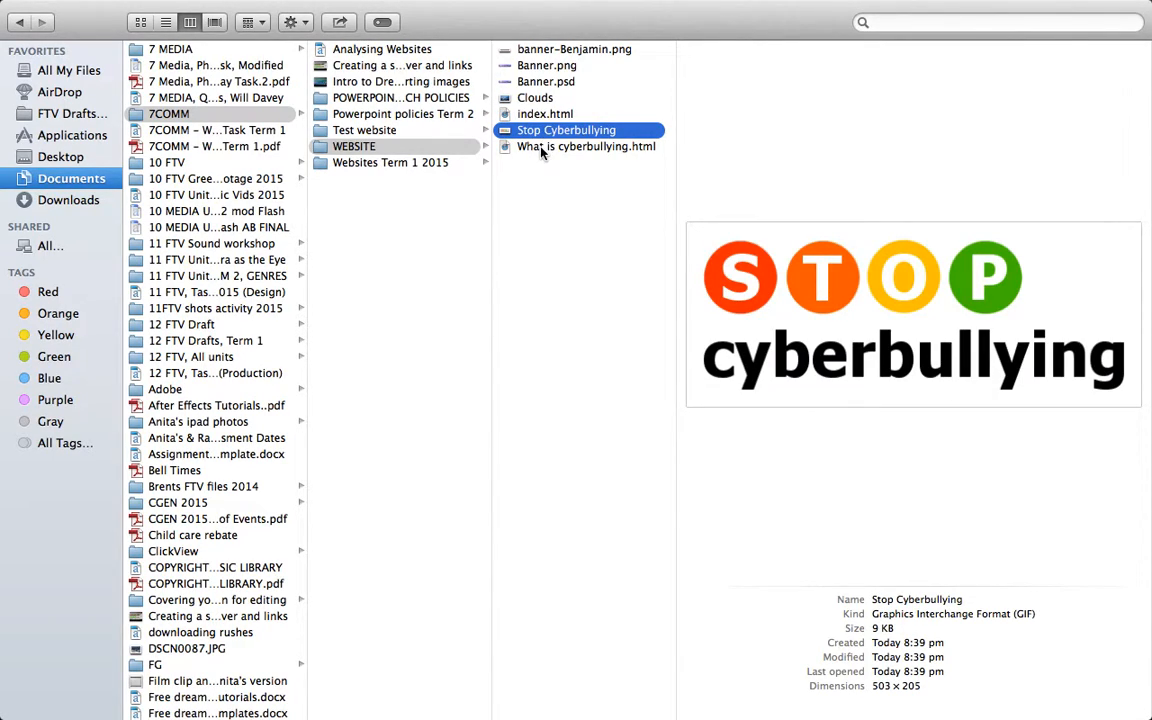
pyautogui.click(543, 150)
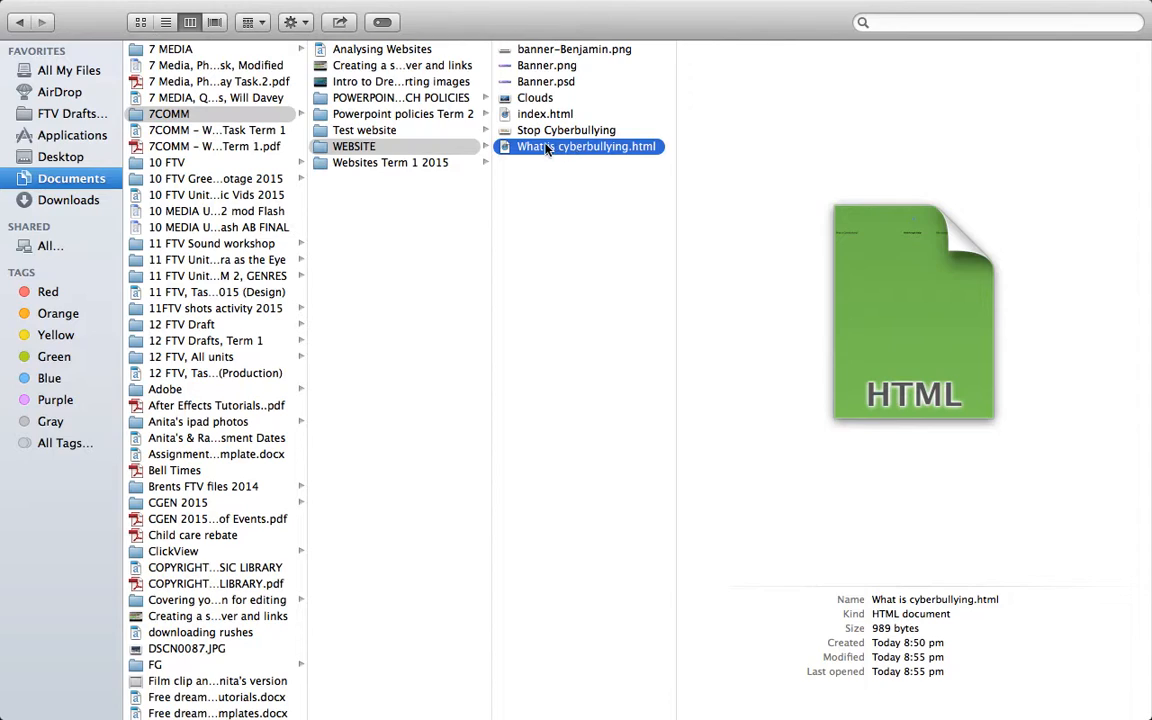
pyautogui.click(539, 134)
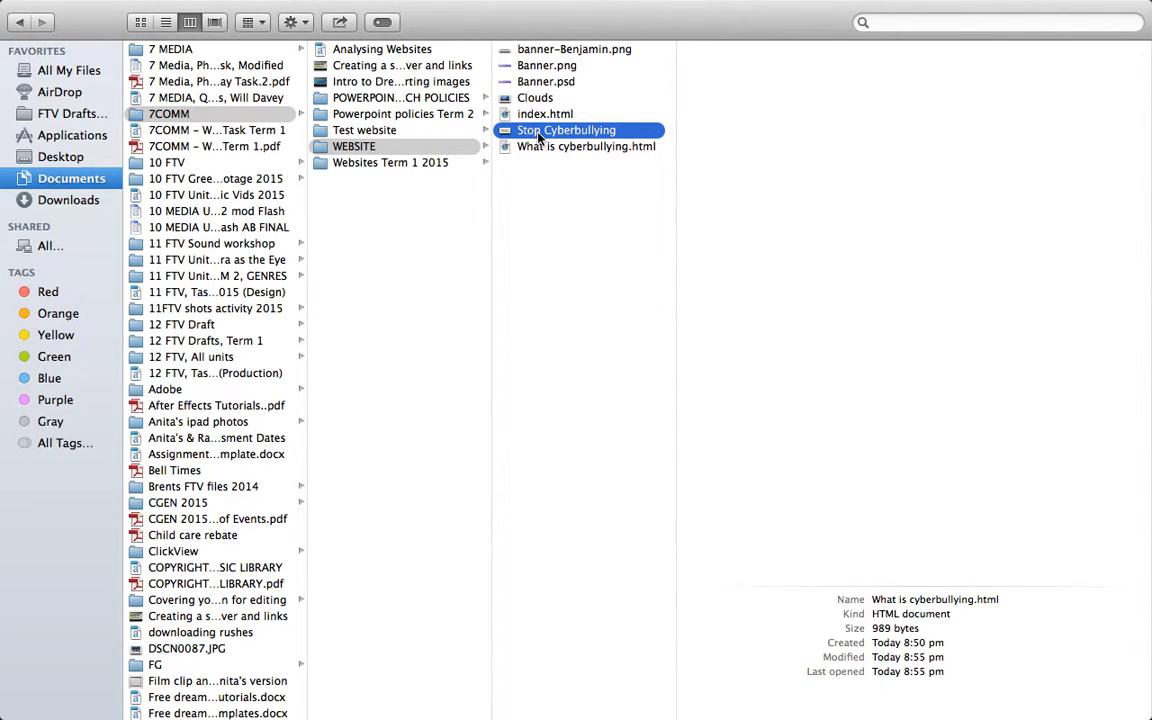
pyautogui.click(546, 81)
pyautogui.click(546, 67)
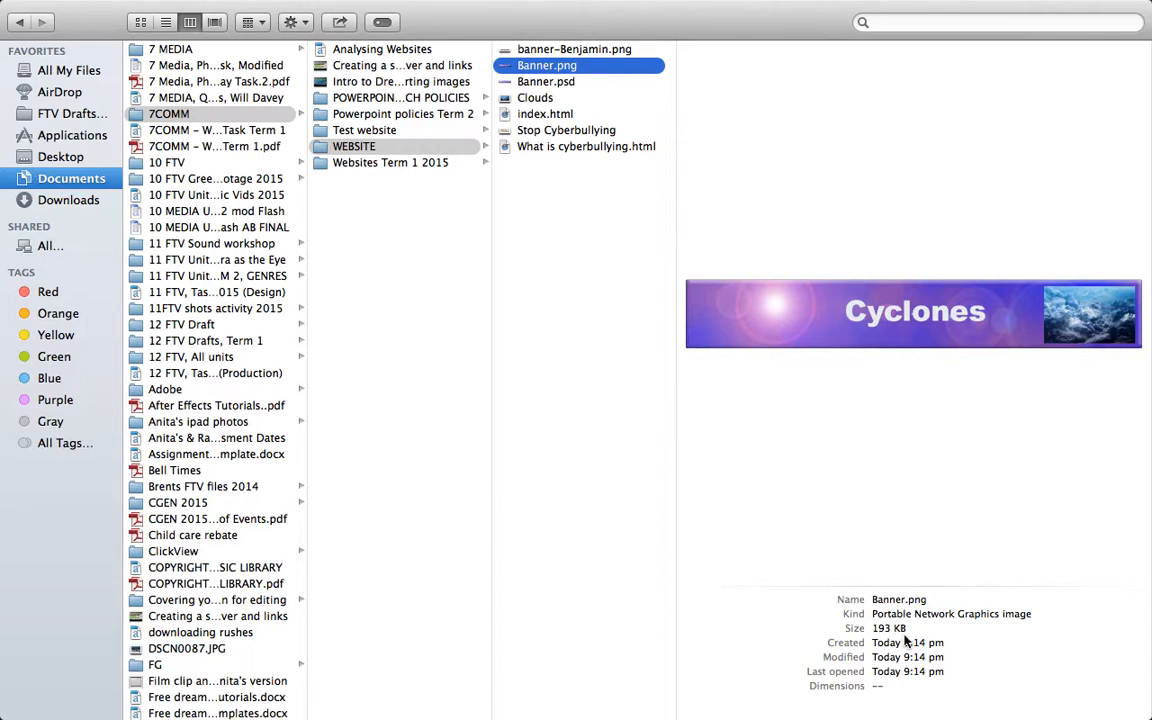
pyautogui.click(566, 51)
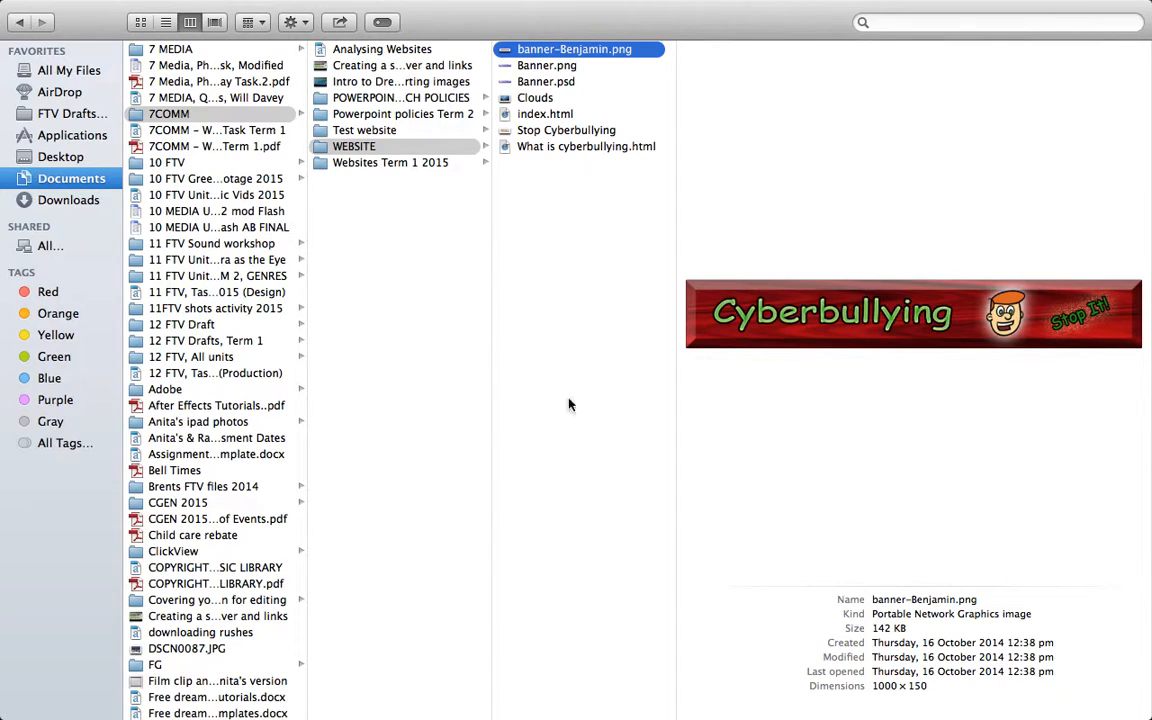
pyautogui.moveTo(720, 5)
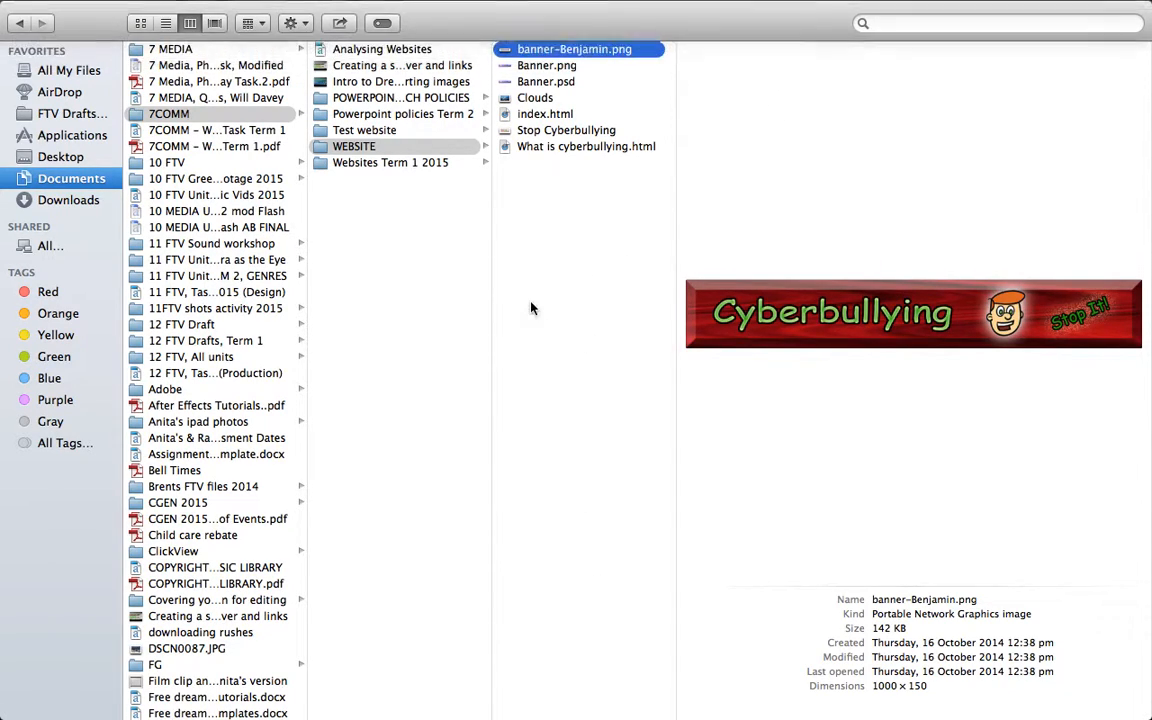
pyautogui.click(530, 308)
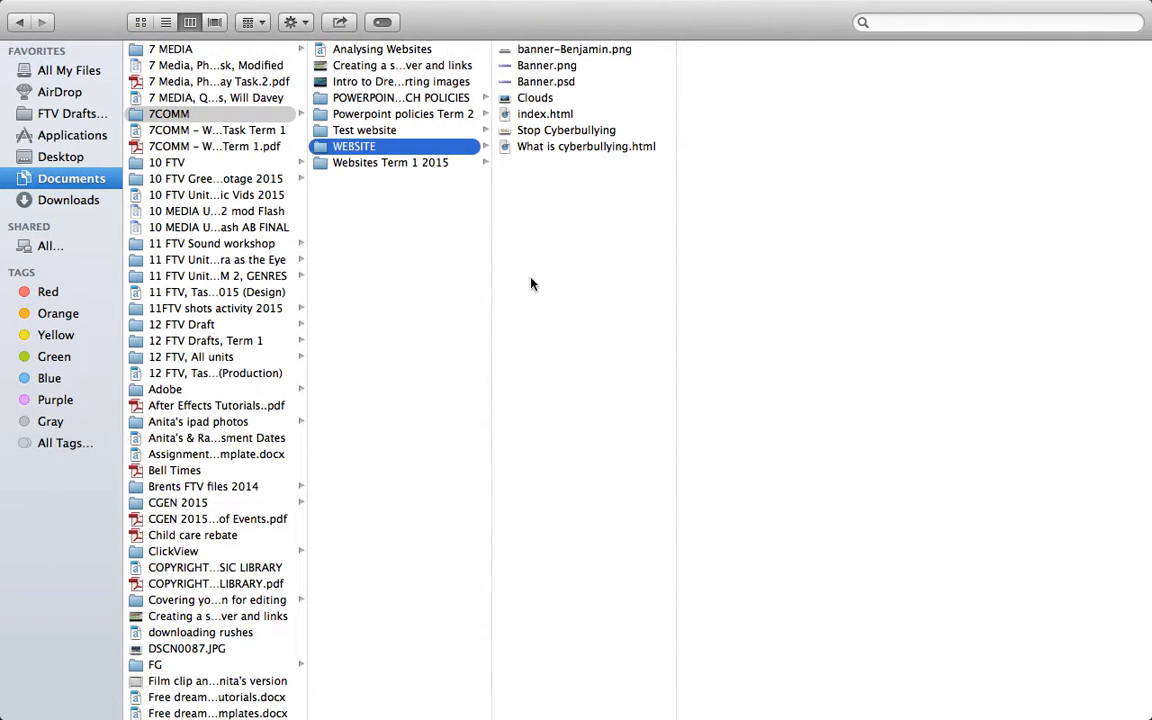
# - Open index.html from the WEBSITE folder in Safari to view the page, and minimise the browser window
pyautogui.click(549, 117)
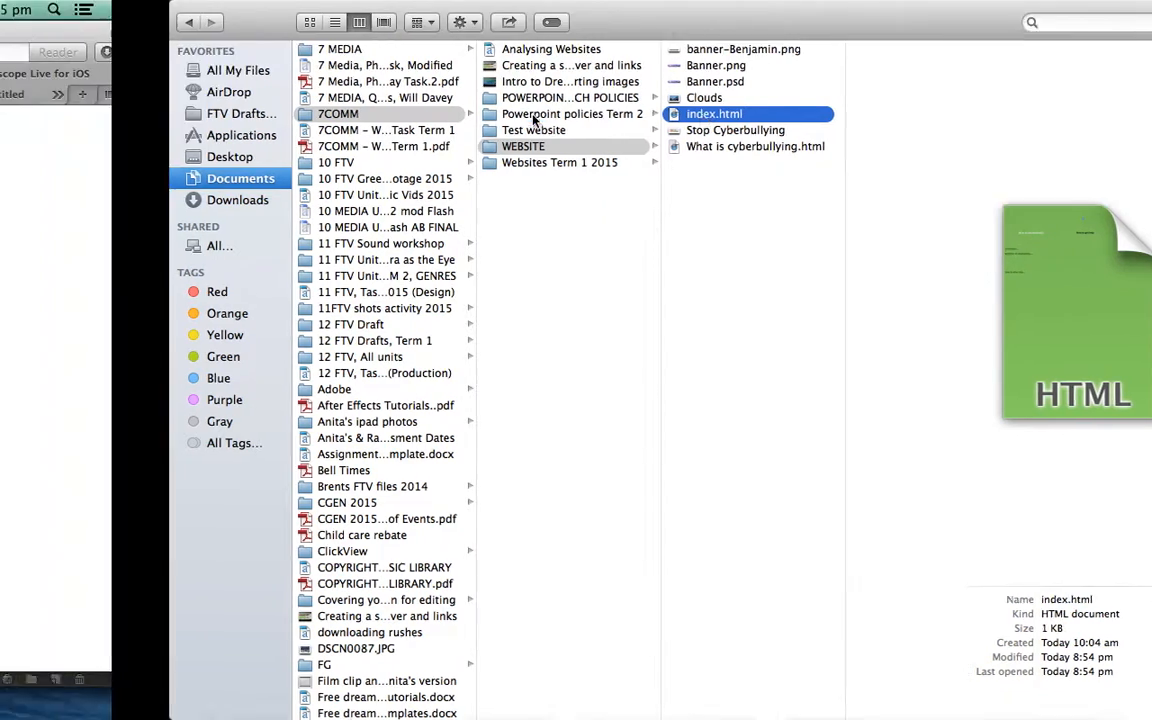
pyautogui.doubleClick(540, 115)
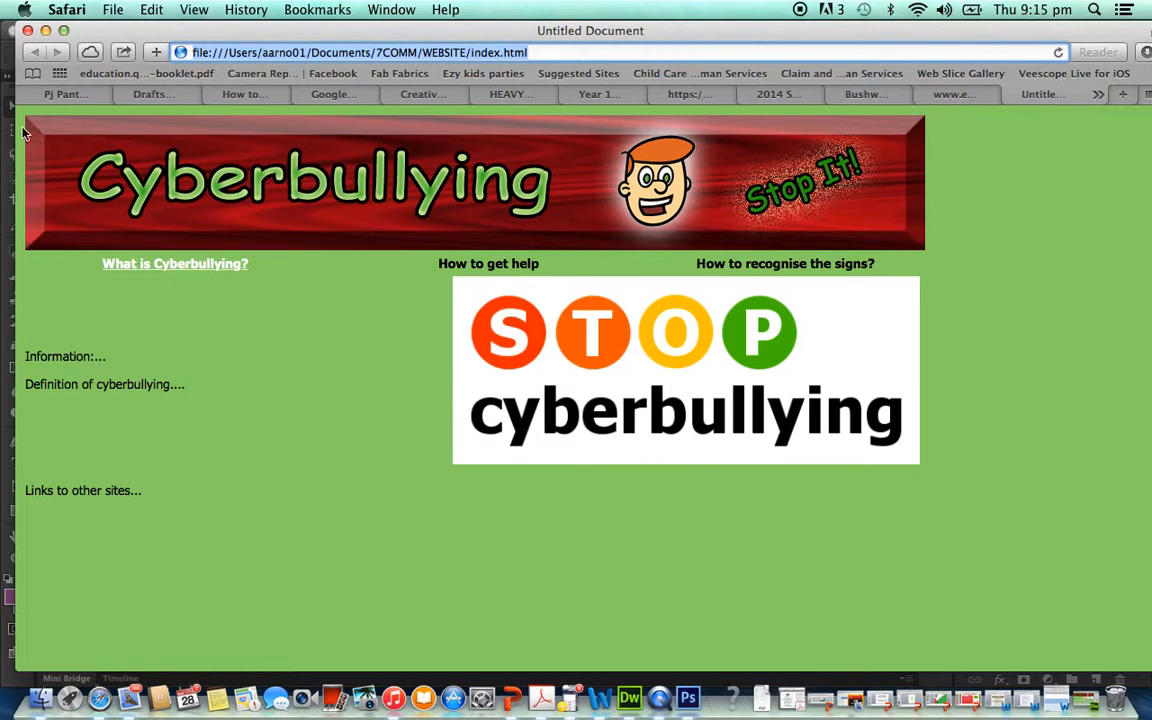
pyautogui.click(45, 31)
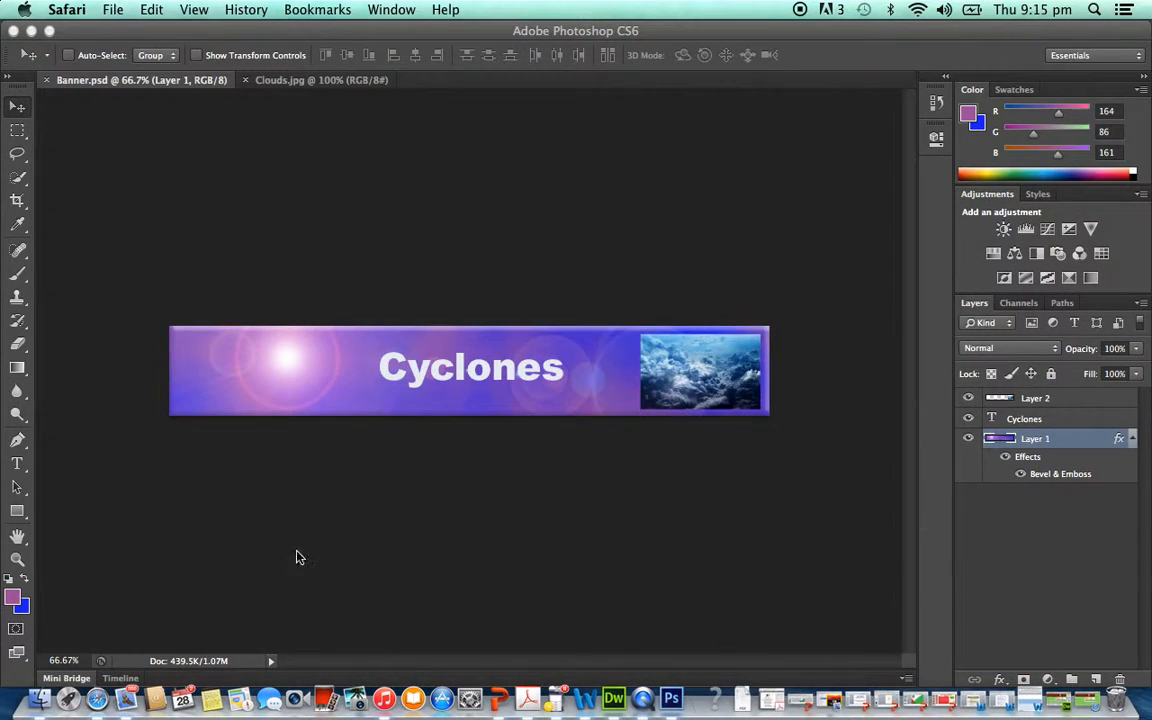
# - Switch back to Finder and open index.html from the WEBSITE folder with Adobe Dreamweaver CS6
pyautogui.click(38, 700)
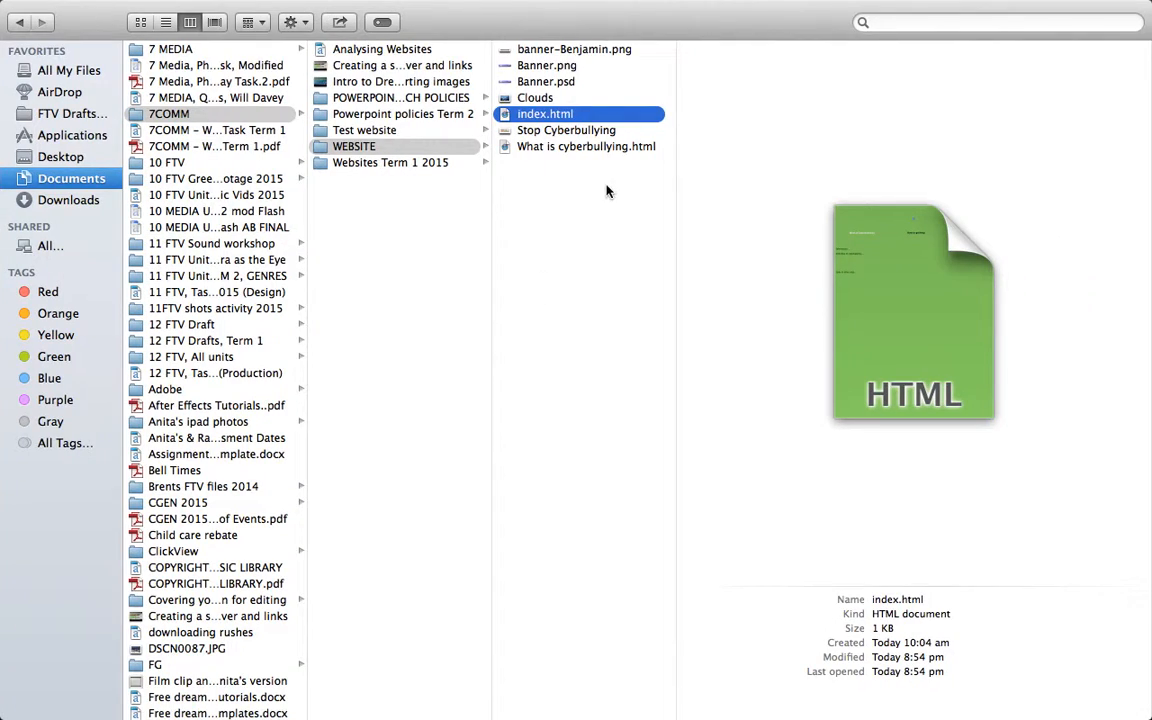
pyautogui.rightClick(557, 119)
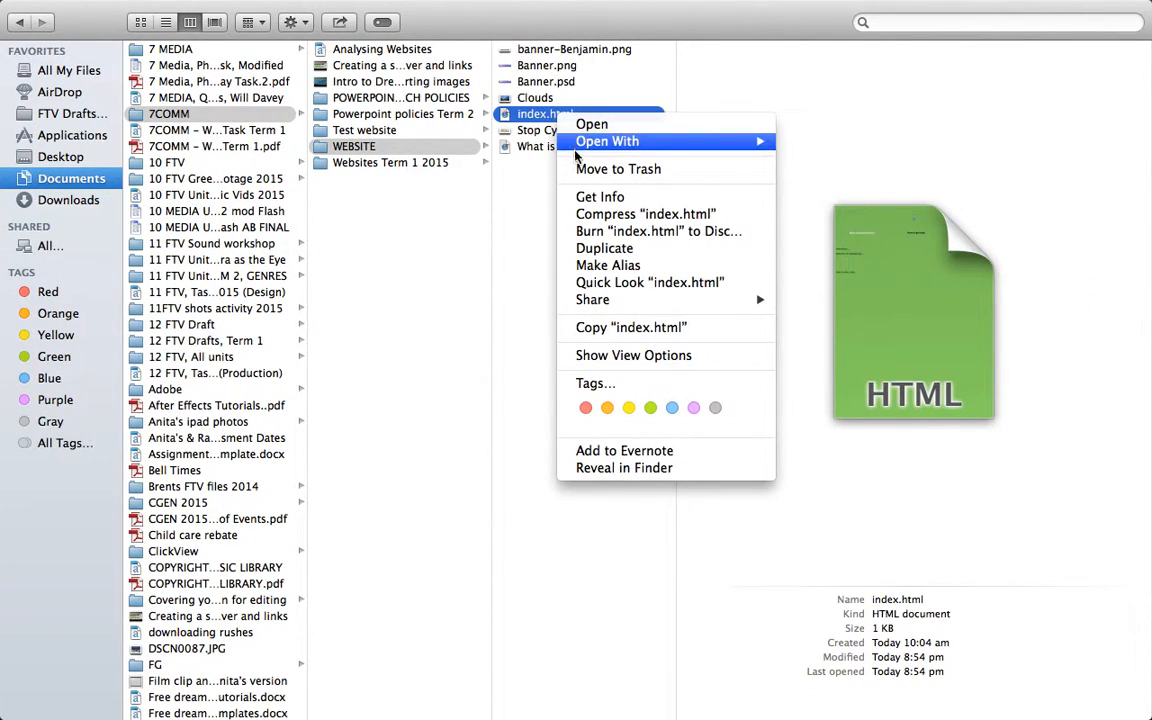
pyautogui.press('Escape')
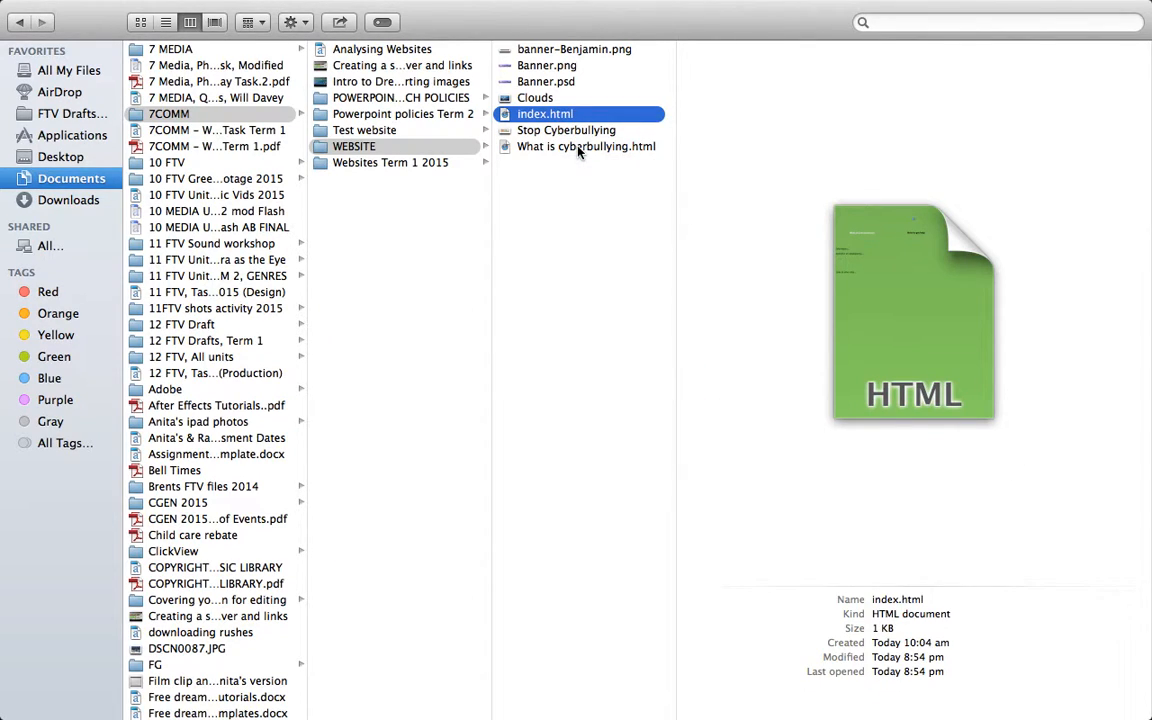
pyautogui.rightClick(575, 119)
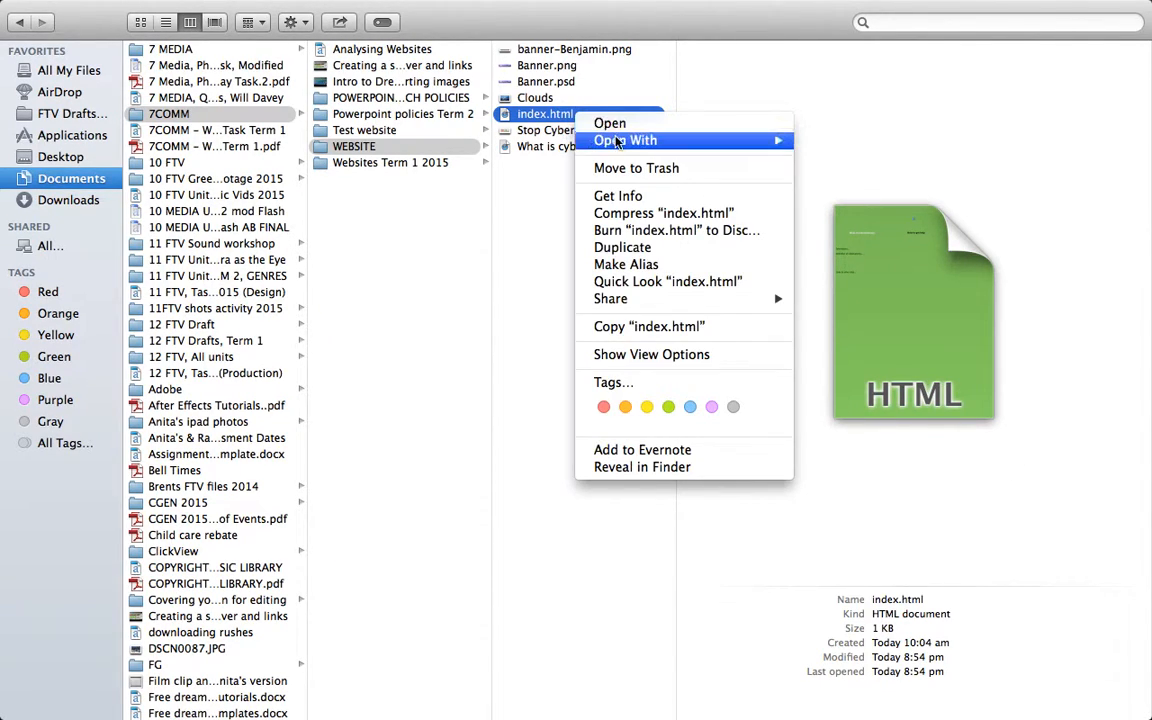
pyautogui.moveTo(620, 140)
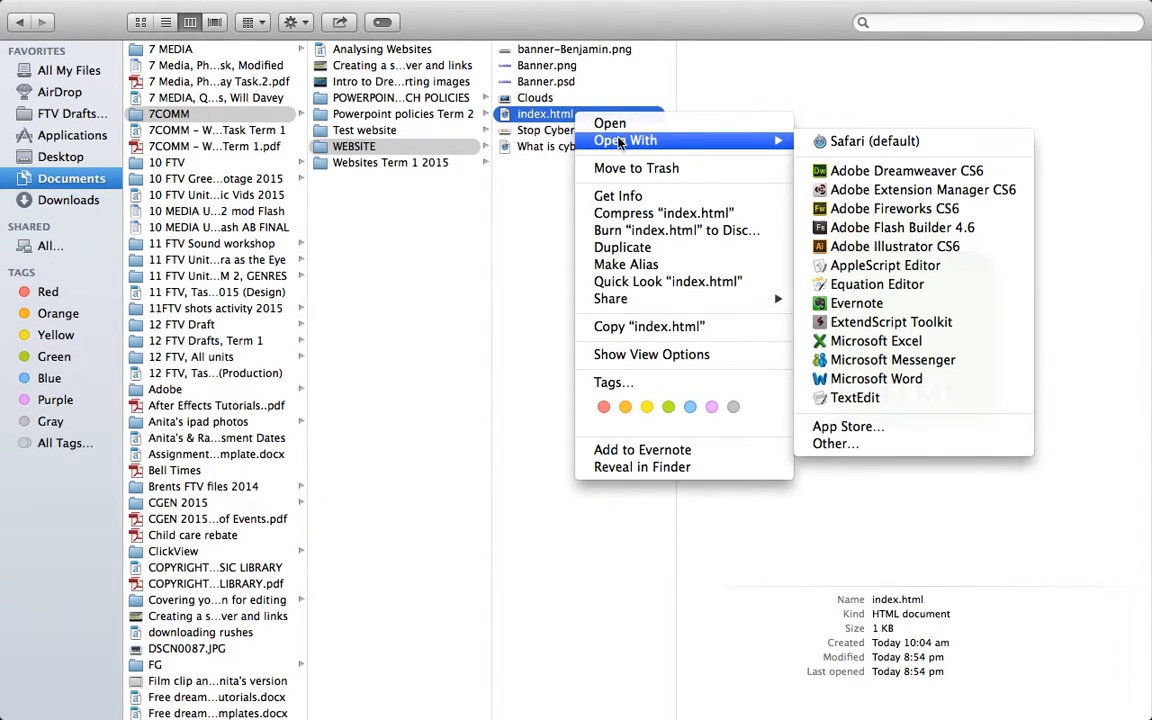
pyautogui.click(857, 174)
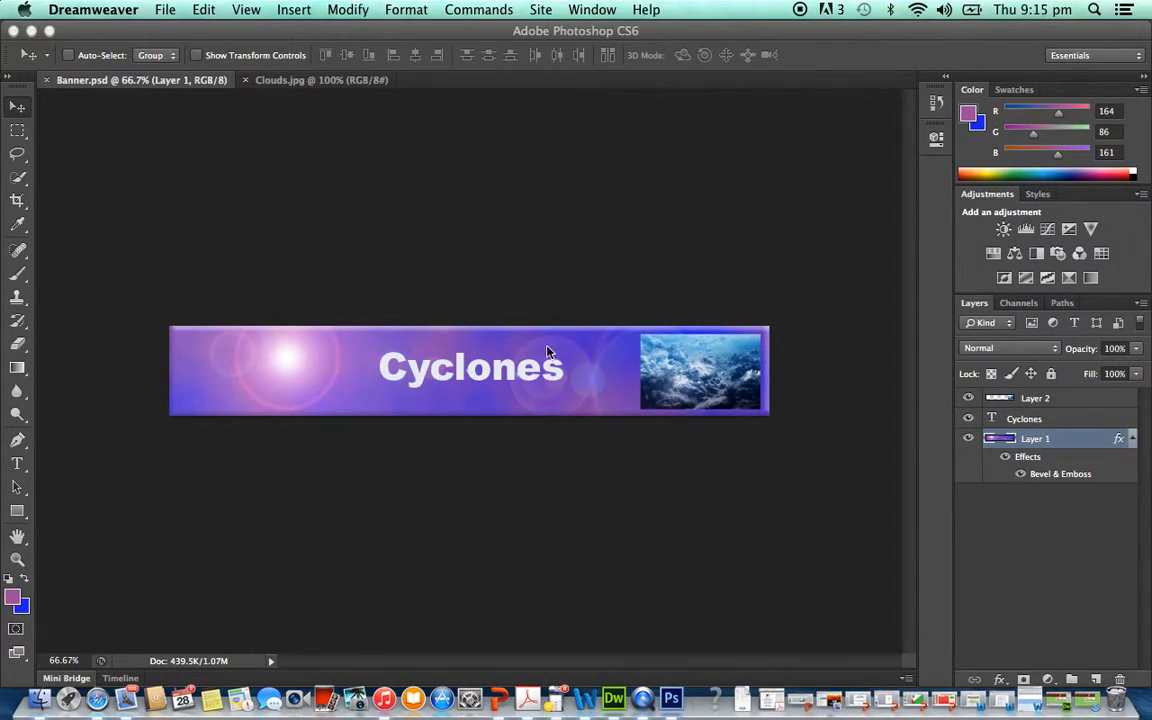